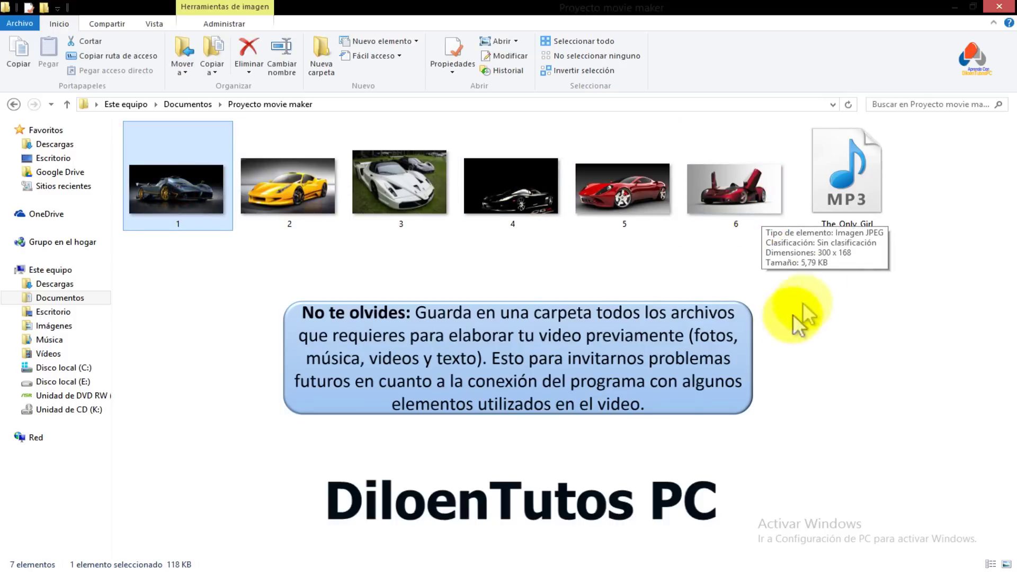
Step: Check the numbered car photos and the The_Only_Girl MP3 details in the Proyecto movie maker folder
left_click(847, 175)
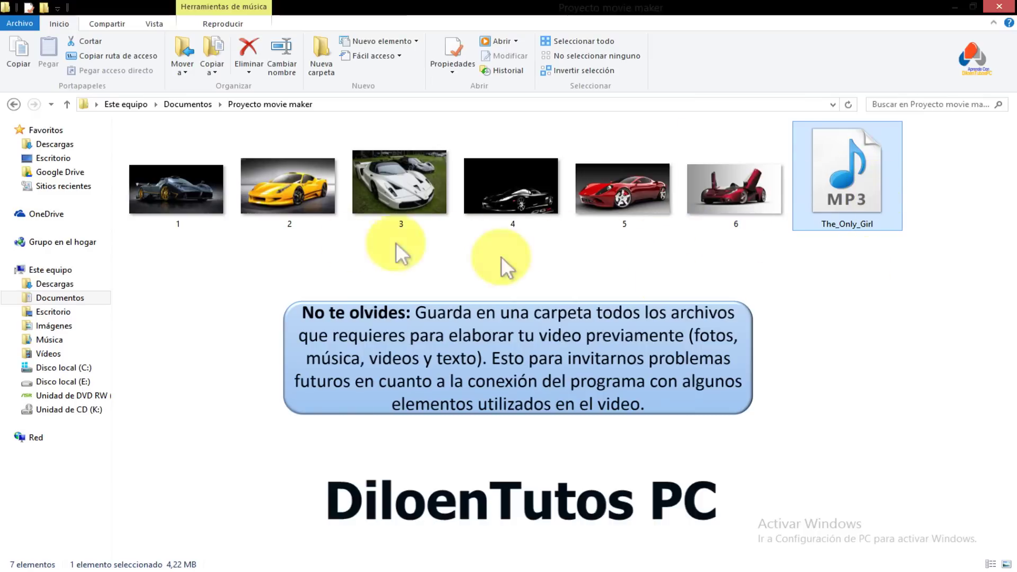
mouse_move(841, 178)
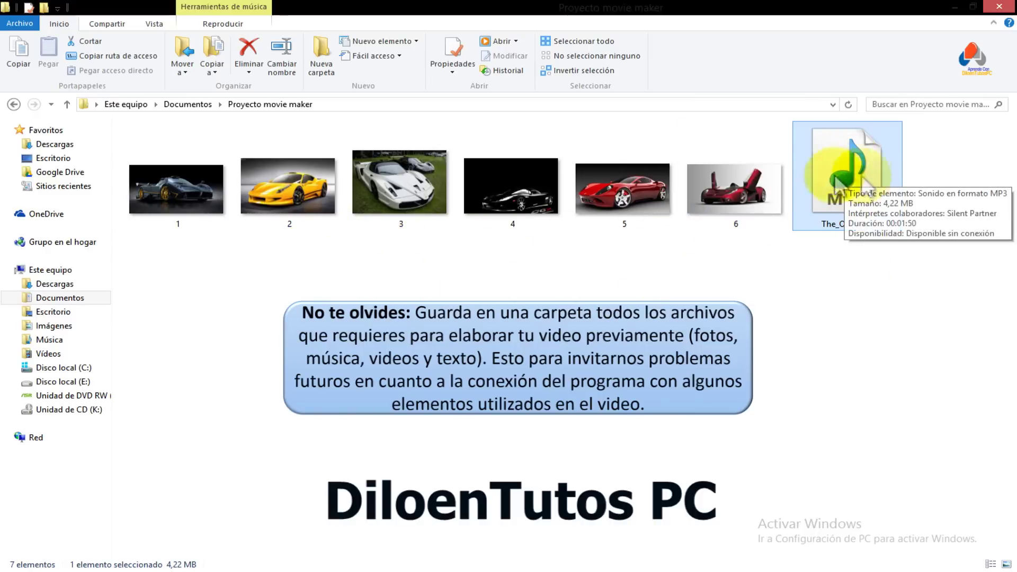
left_click(192, 192)
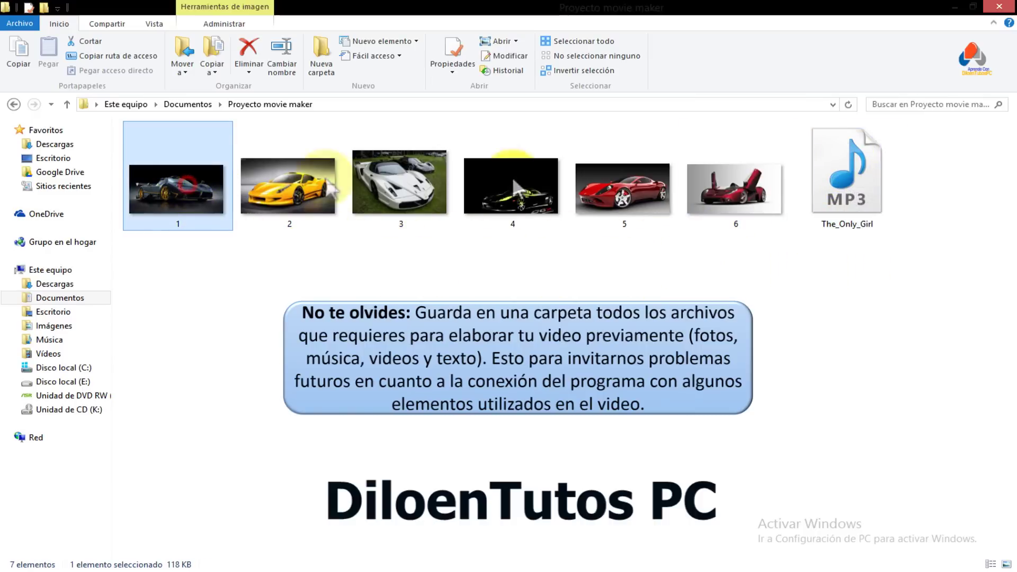
left_click(755, 194)
left_click(844, 179)
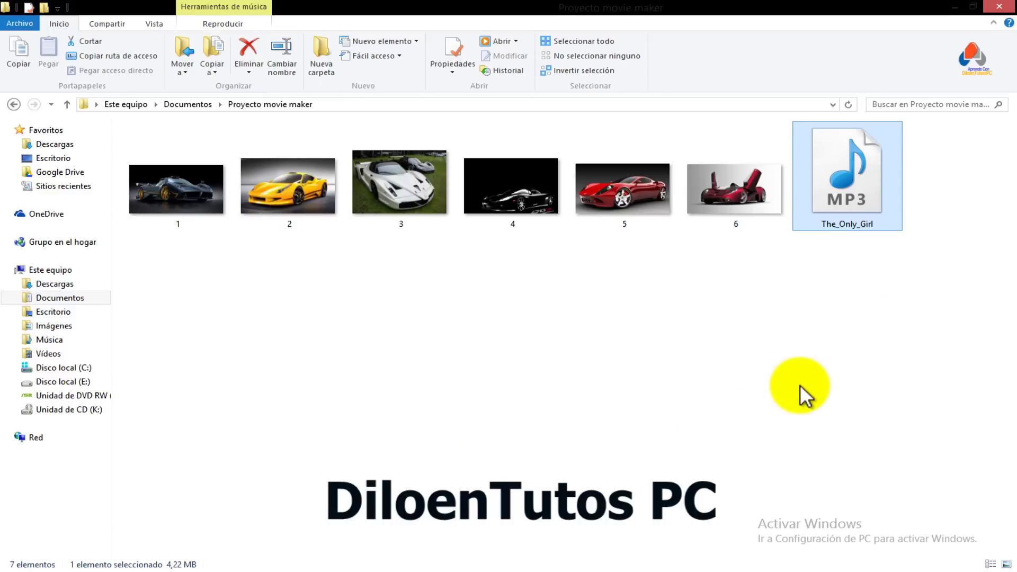
Step: Switch to Movie Maker and add photos 1 to 6 from the Proyecto movie maker folder to the project
left_click(768, 570)
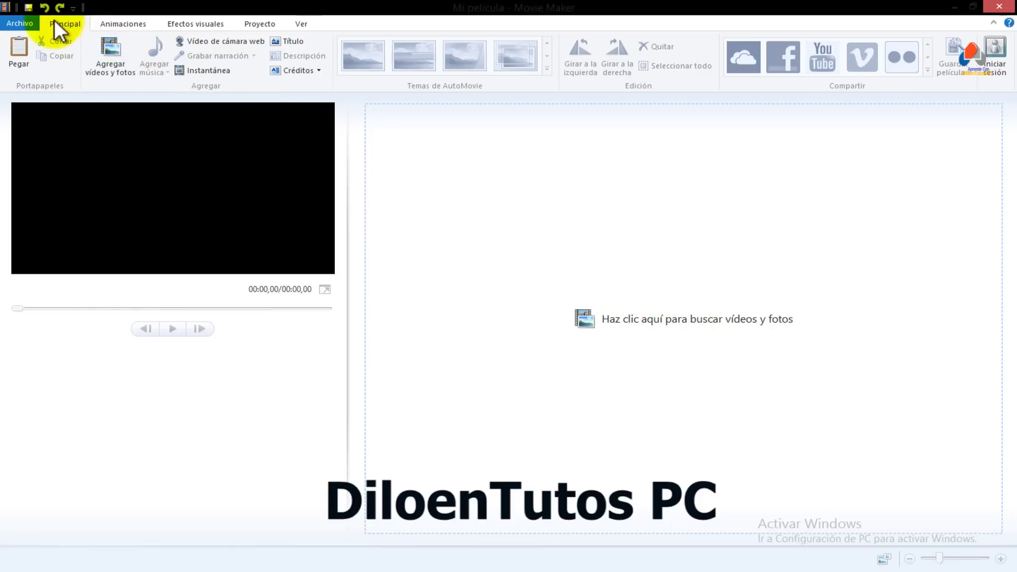
left_click(114, 61)
left_click_drag(448, 167, 533, 167)
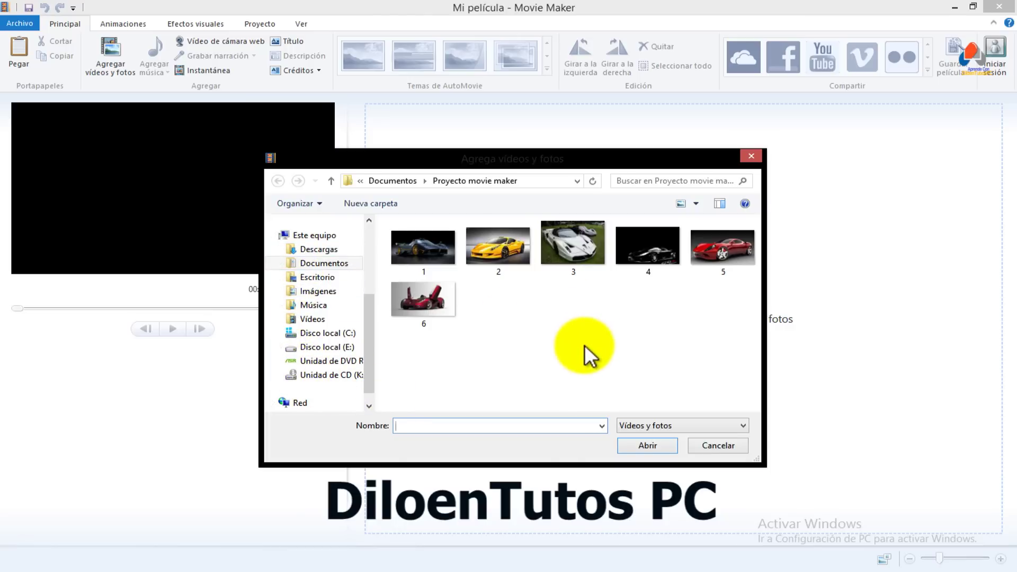
left_click(432, 256)
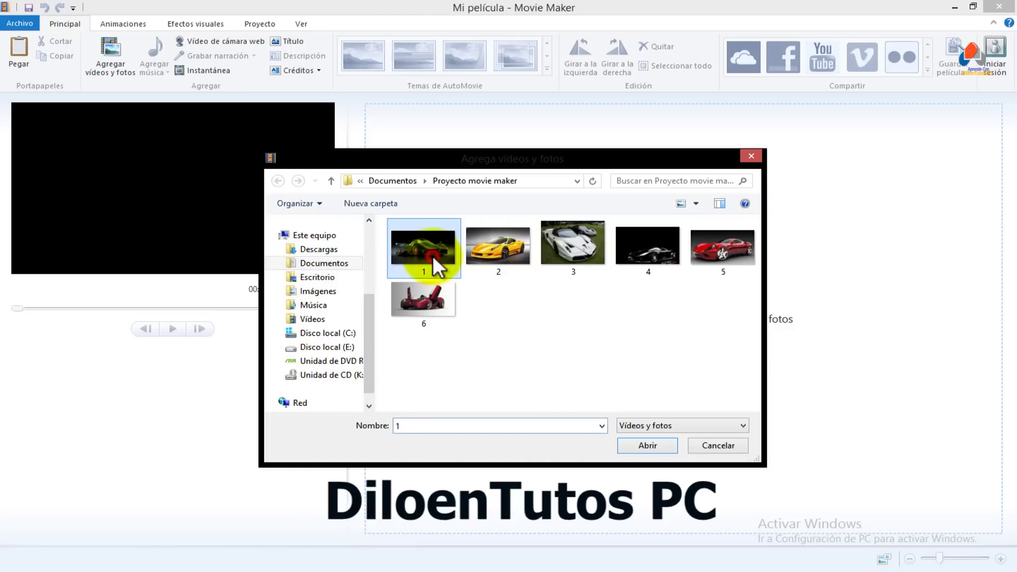
left_click(438, 302, "ctrl")
key("ctrl+a")
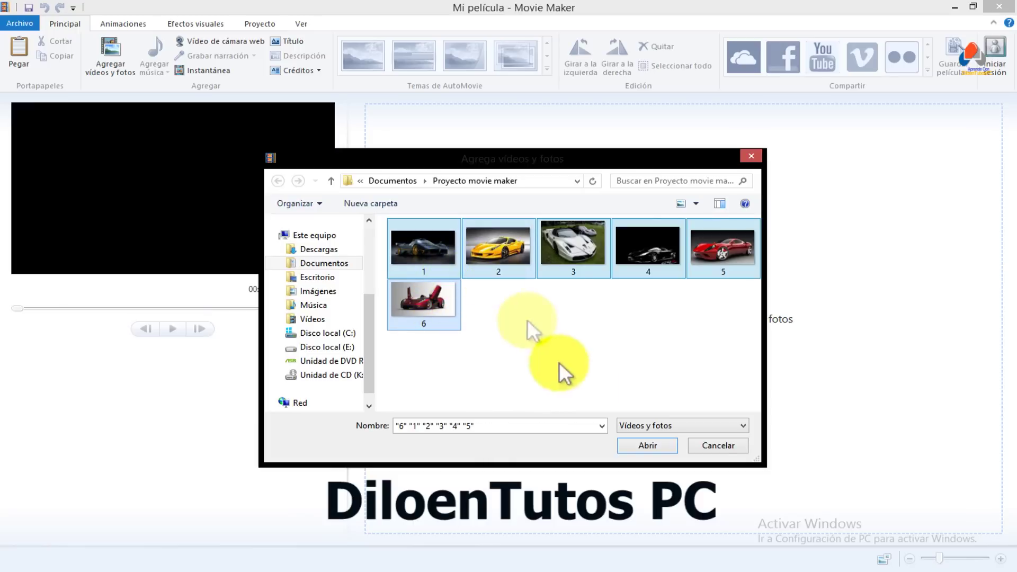
left_click(644, 445)
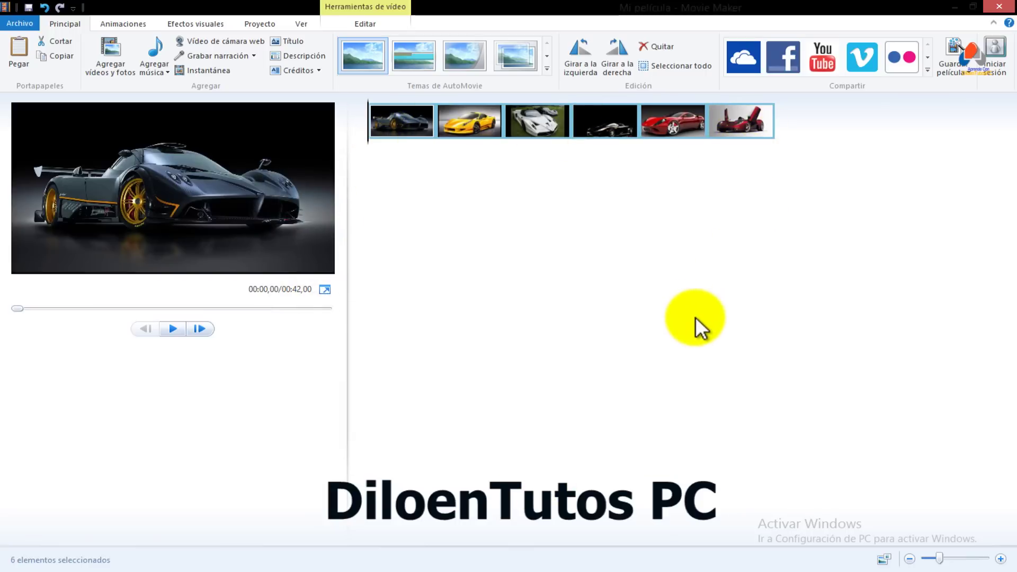
Step: Preview the slideshow in the player and in full screen, then pause and return the playhead to the start
left_click(174, 330)
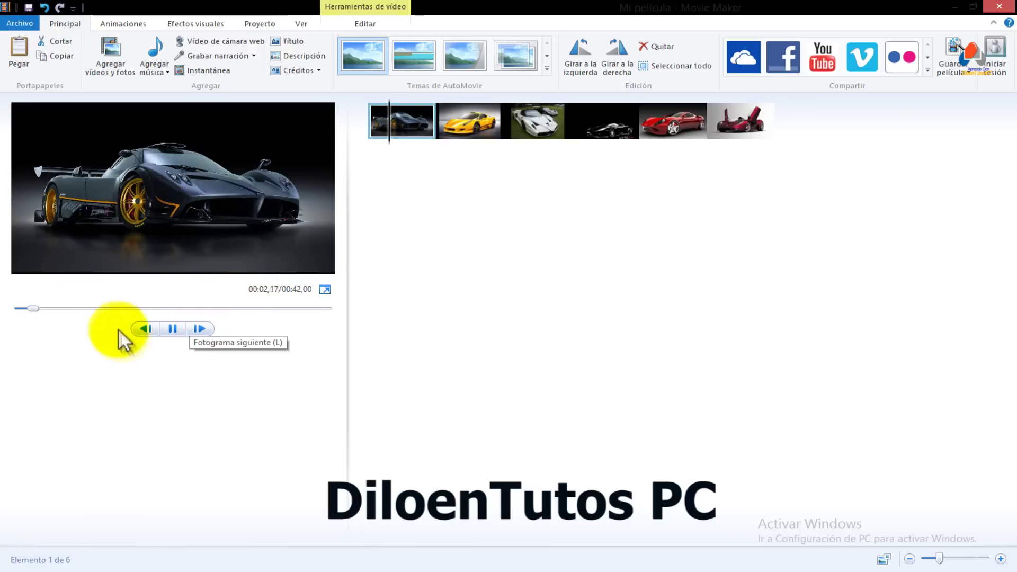
left_click(172, 329)
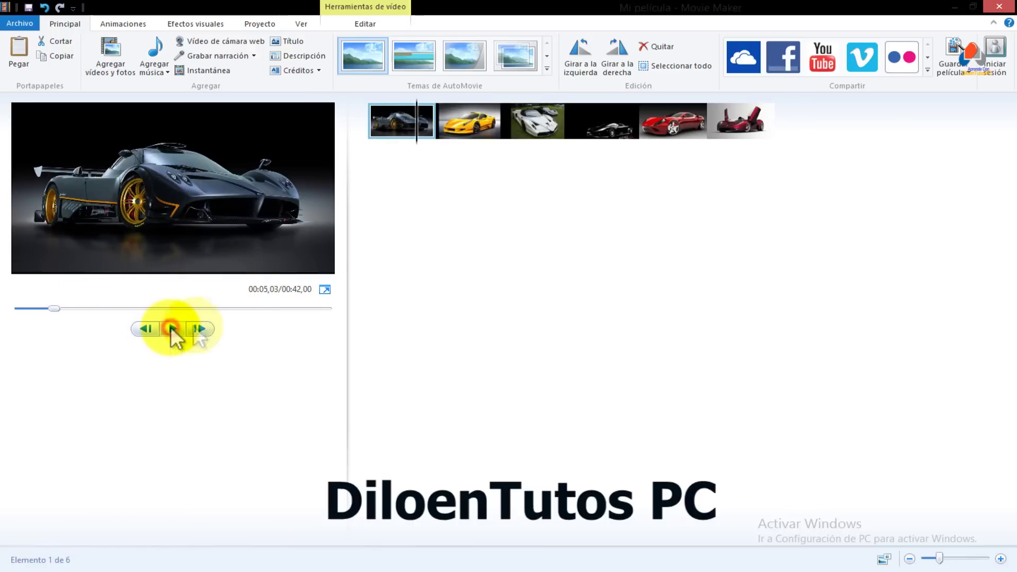
left_click(325, 290)
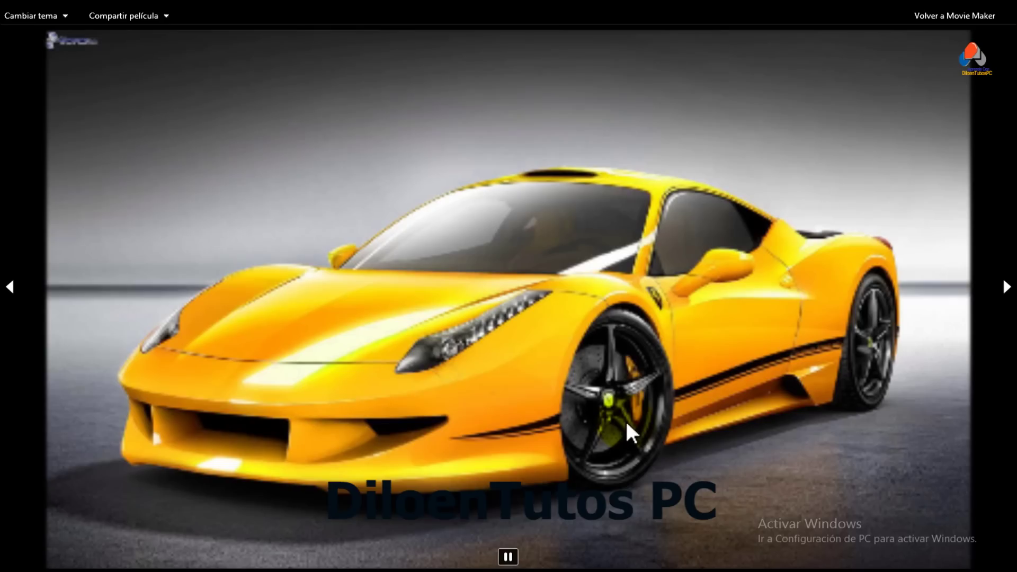
key("Escape")
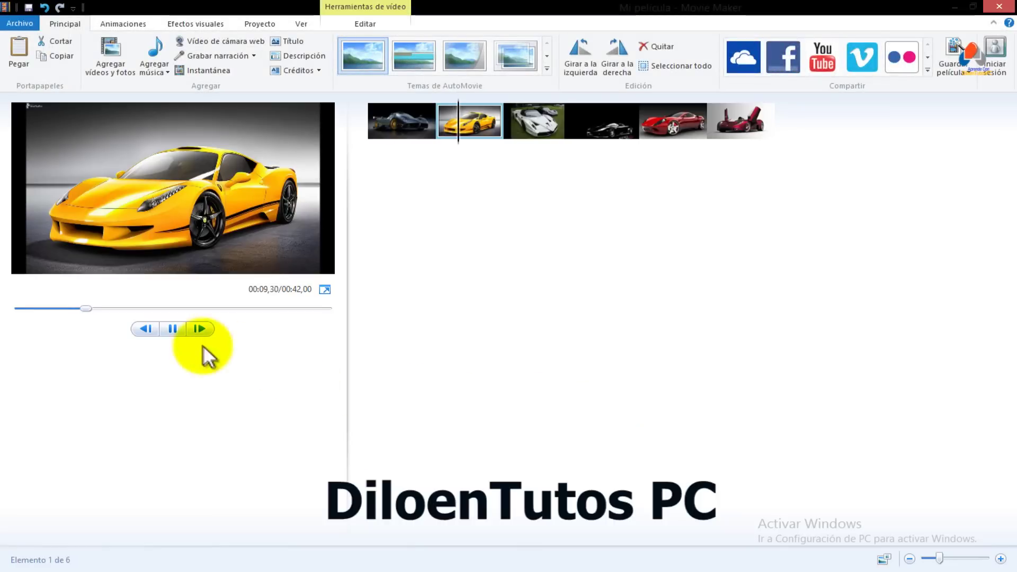
left_click(175, 329)
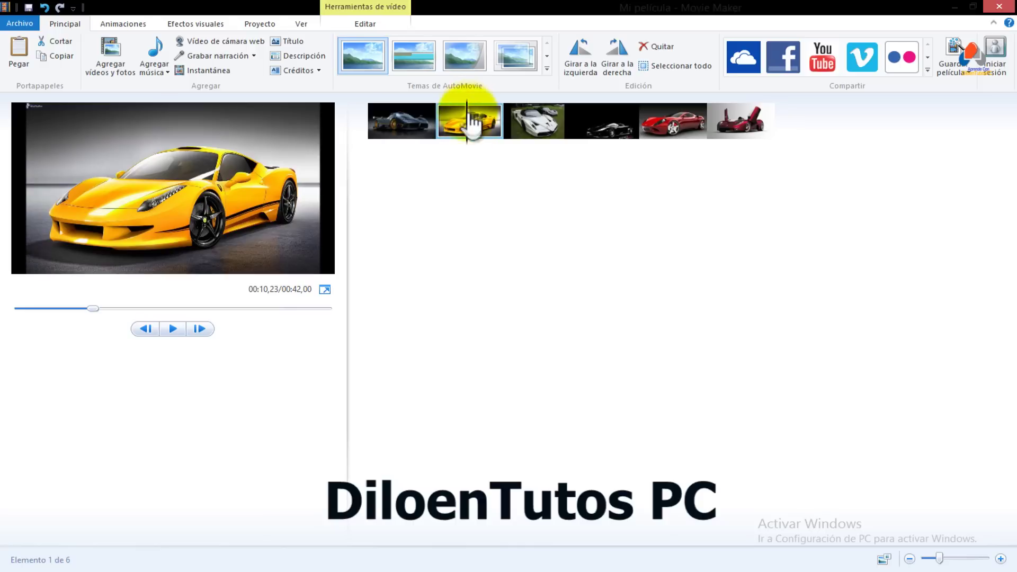
left_click(484, 132)
left_click_drag(487, 132, 356, 159)
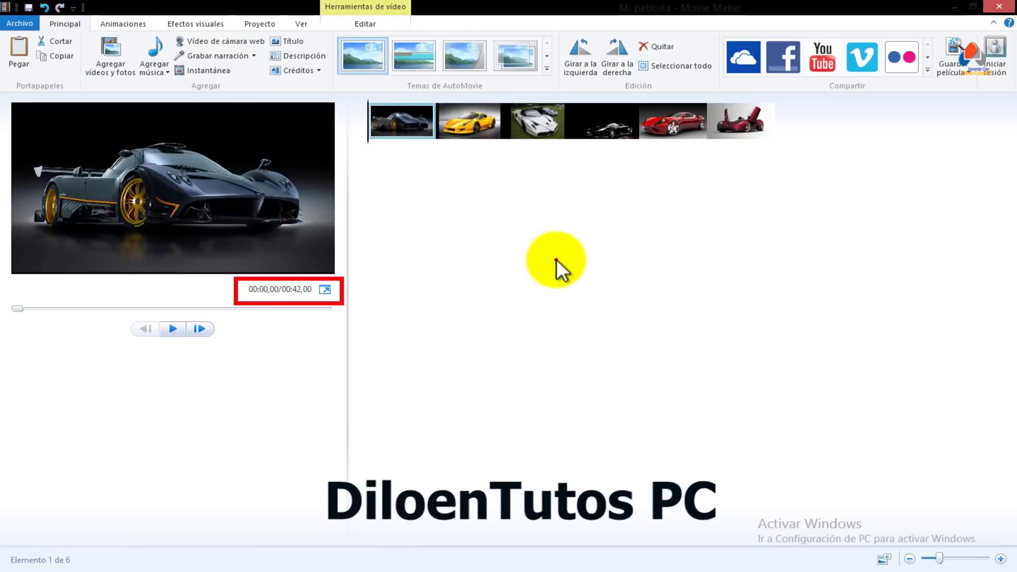
Step: Set the duration of the first photo to 3,00 seconds
double_click(394, 119)
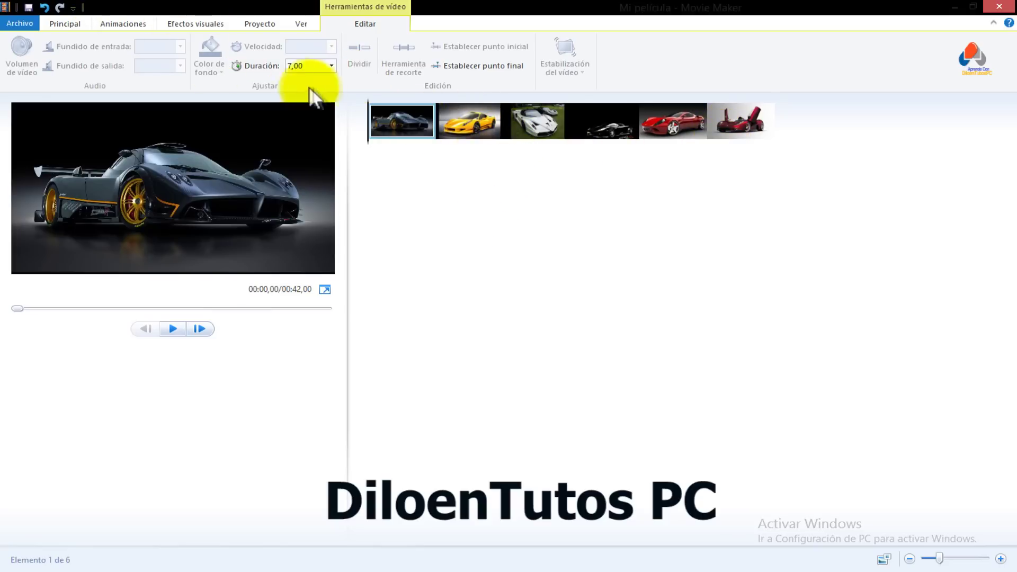
left_click(331, 65)
left_click(310, 103)
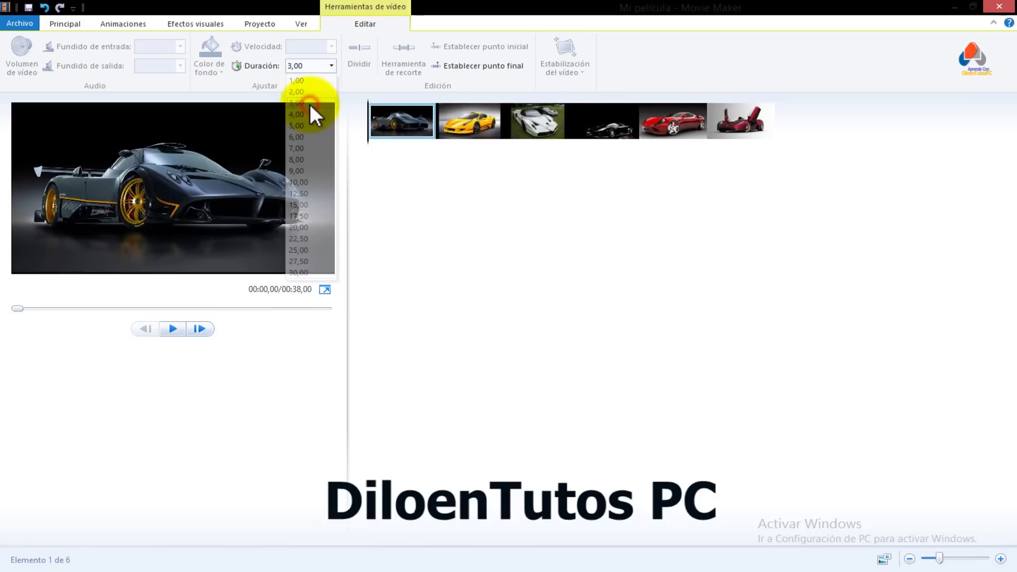
Step: Select the first three photos together and set their duration to 4,00 seconds each
left_click(449, 126, "shift")
left_click(522, 121, "shift")
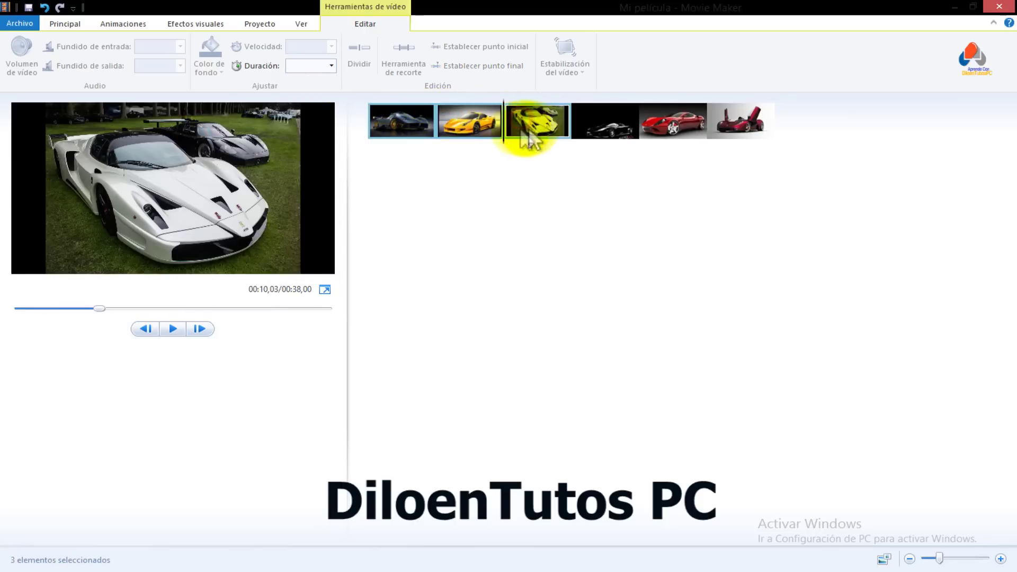
left_click(334, 65)
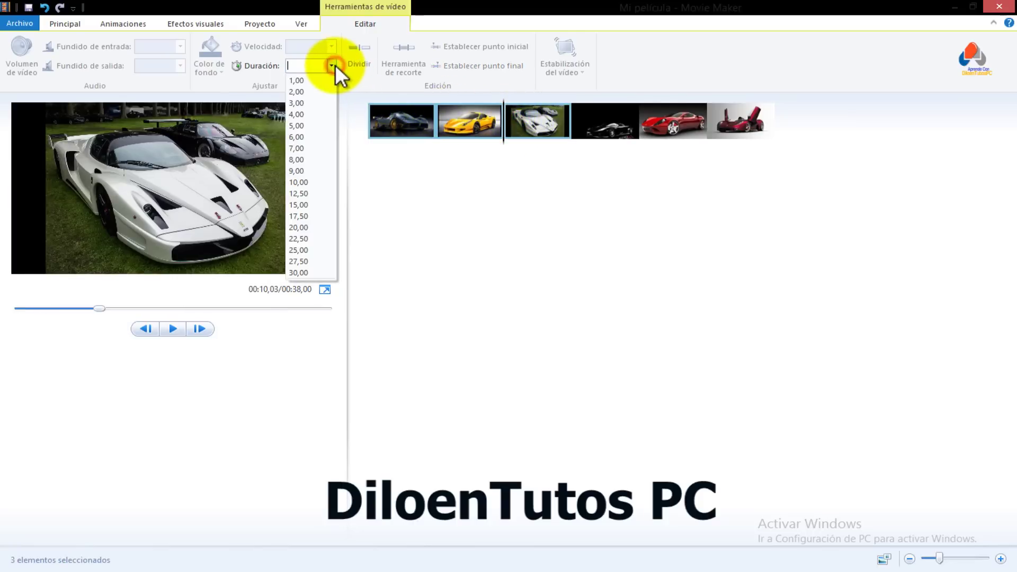
left_click(314, 114)
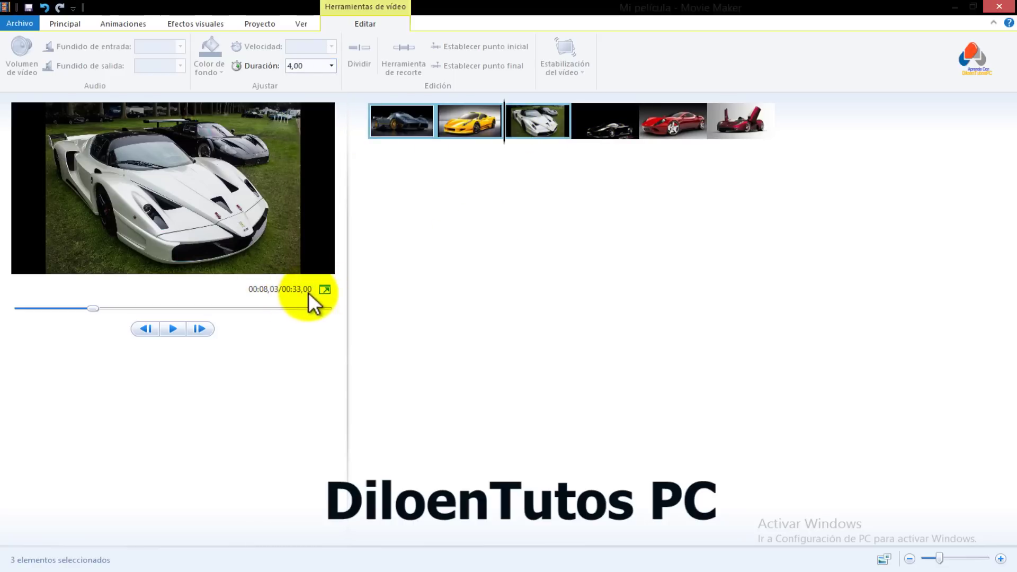
Step: Set the fourth, fifth and sixth photos to a duration of 3,00 seconds each and return the playhead to the start
left_click(600, 130)
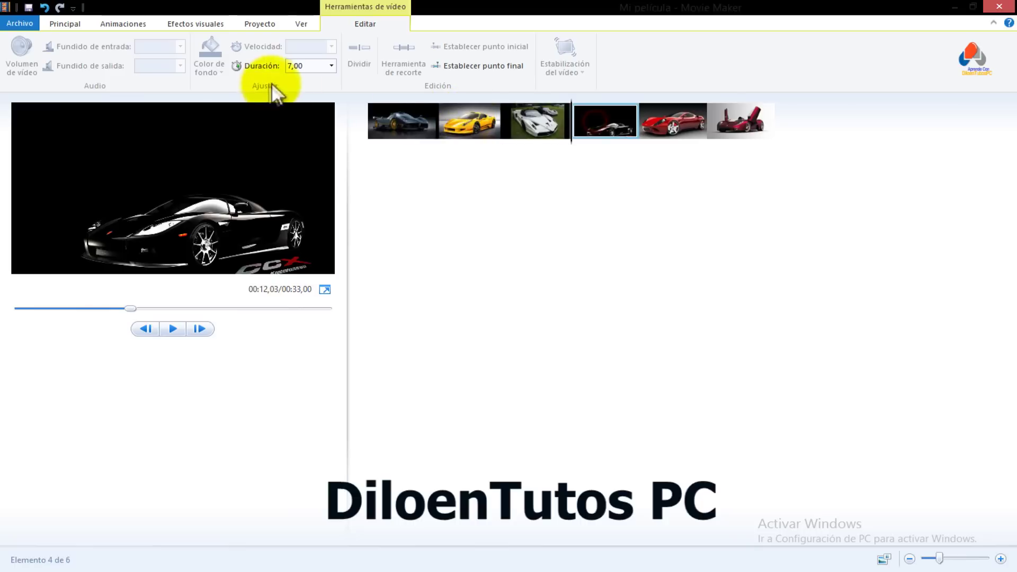
left_click(331, 66)
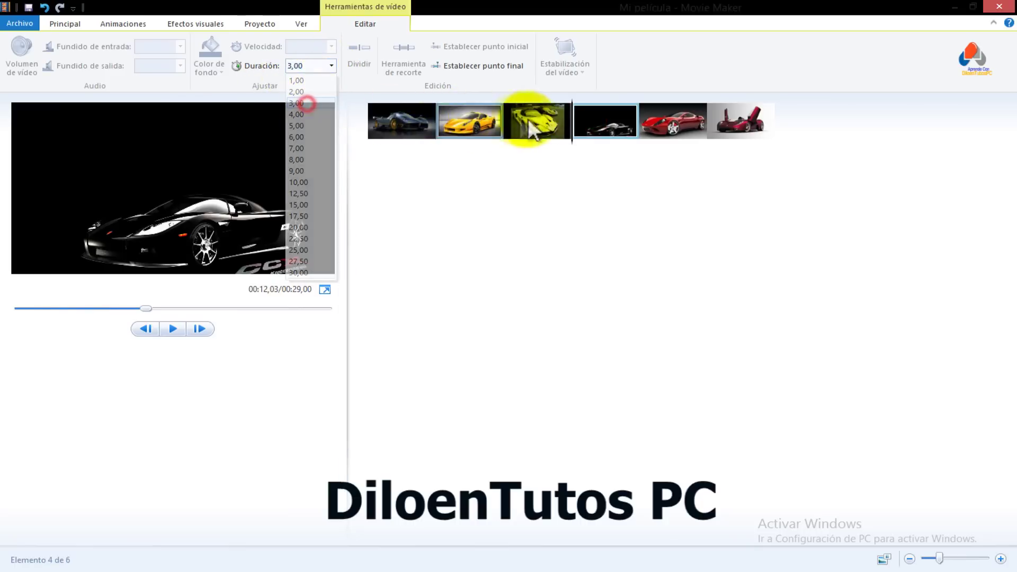
left_click(662, 120)
left_click(331, 66)
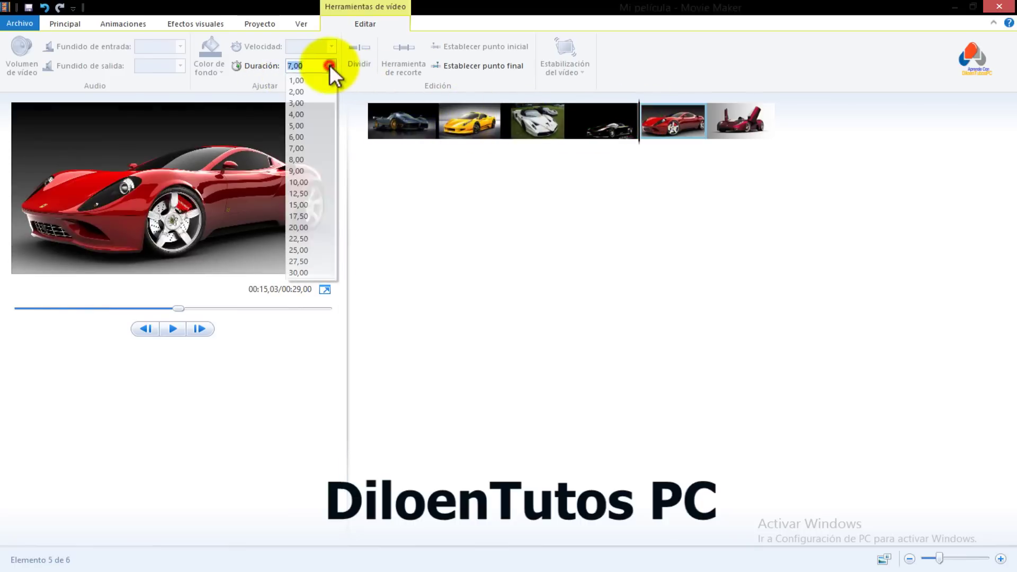
left_click(306, 104)
left_click(717, 122)
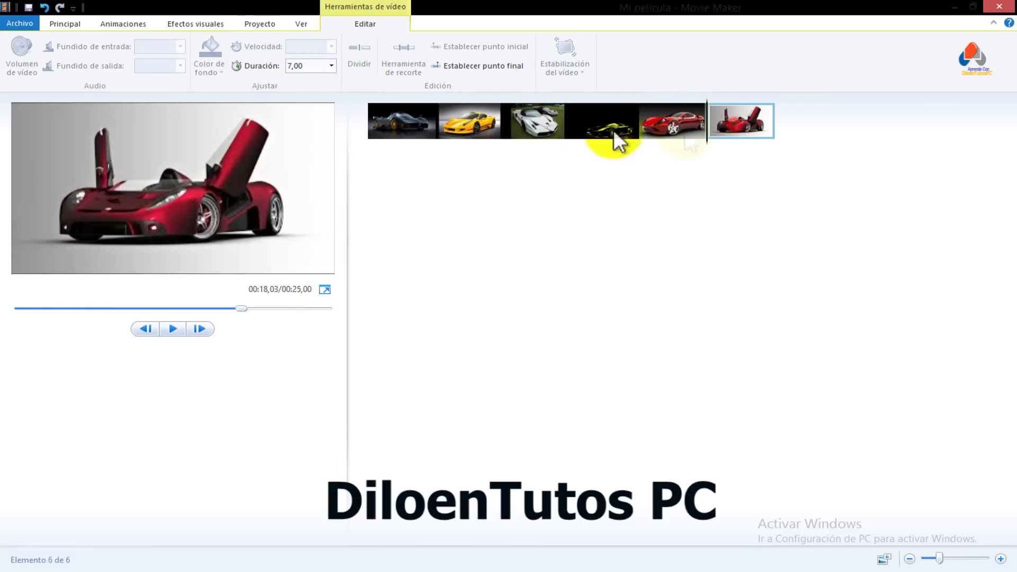
left_click(332, 66)
left_click(307, 103)
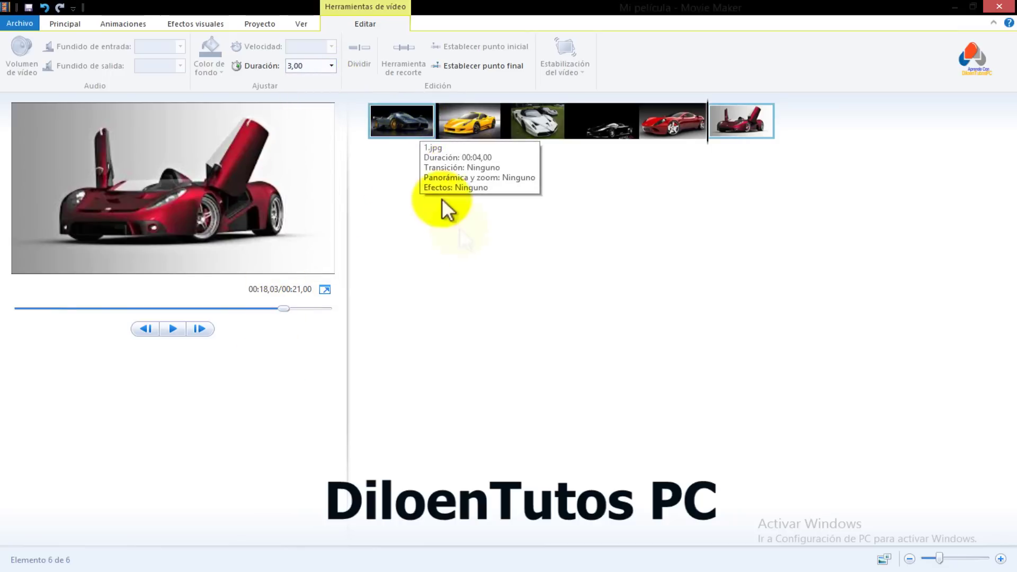
mouse_move(411, 127)
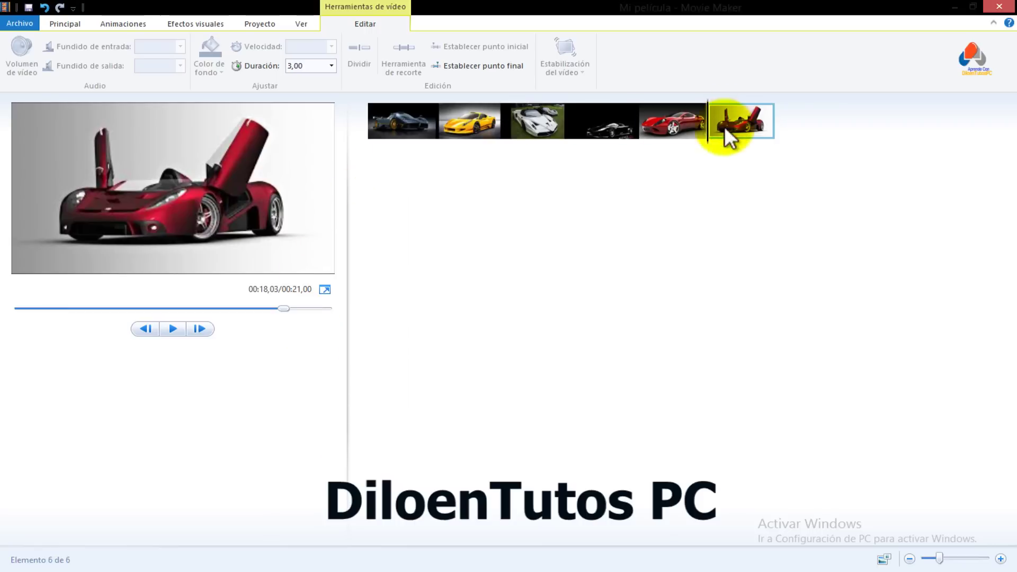
left_click(366, 147)
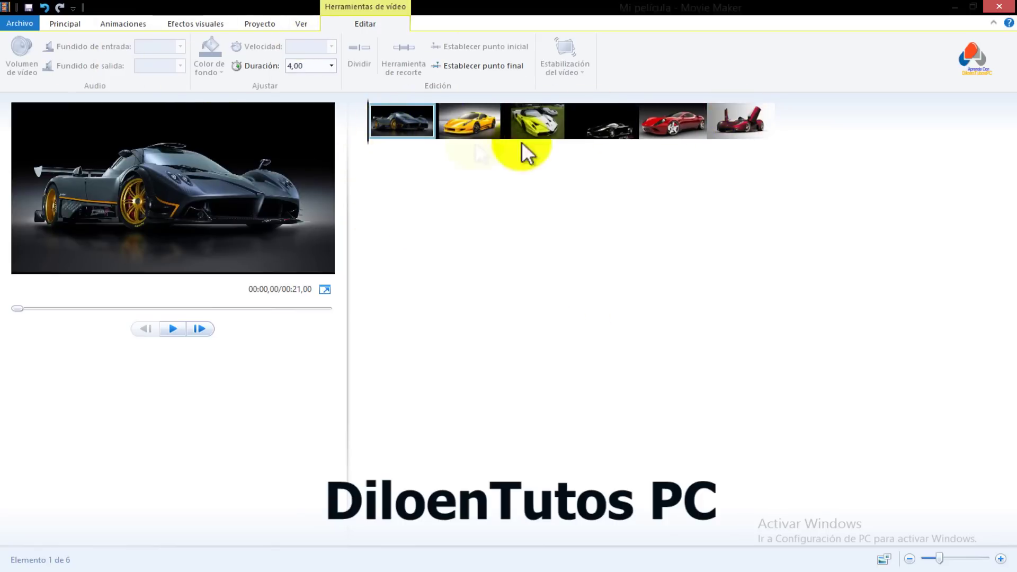
Step: Add the The_Only_Girl audio file from the Proyecto movie maker folder as the movie's music
left_click(58, 23)
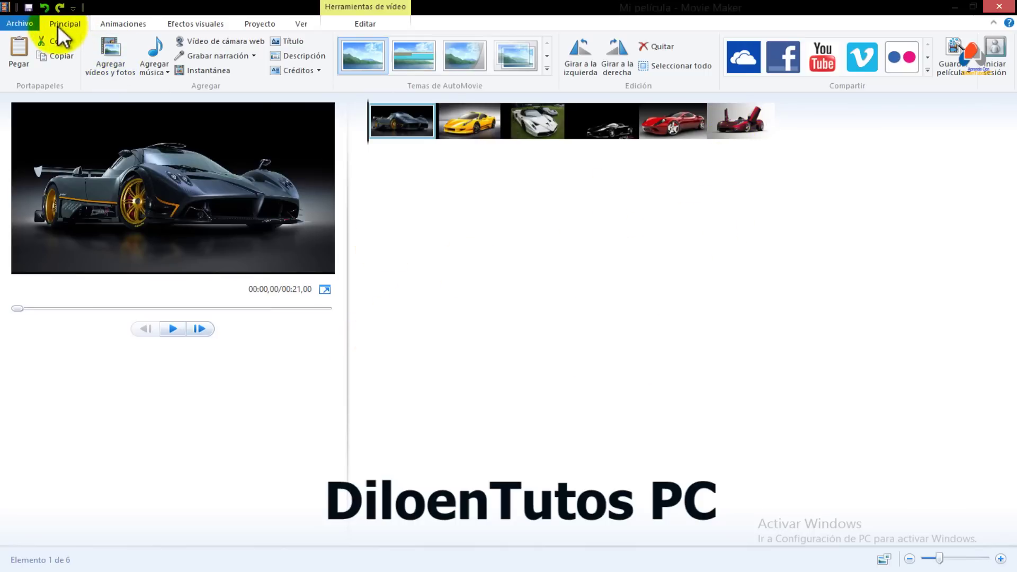
left_click(158, 39)
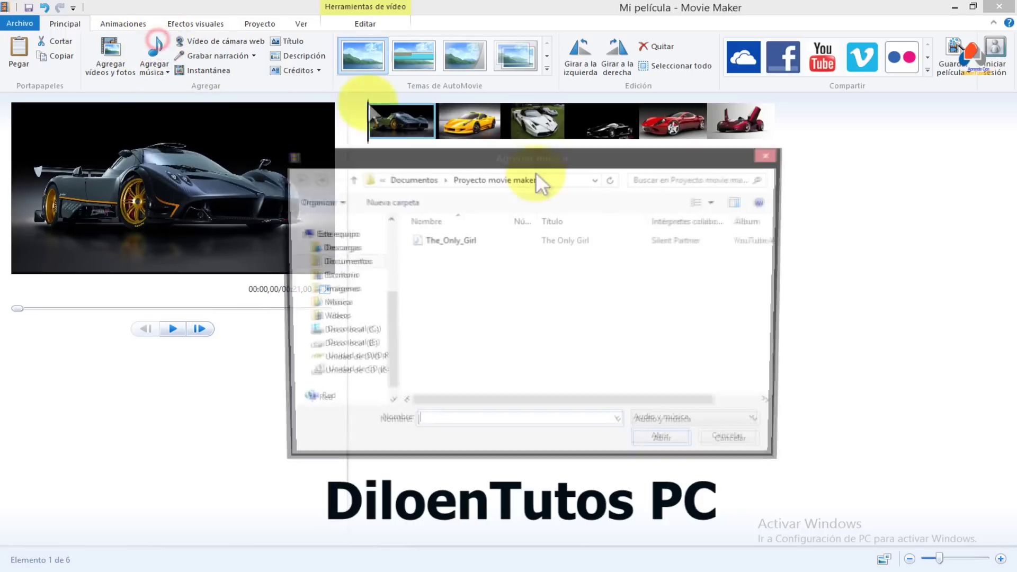
left_click_drag(580, 165, 596, 145)
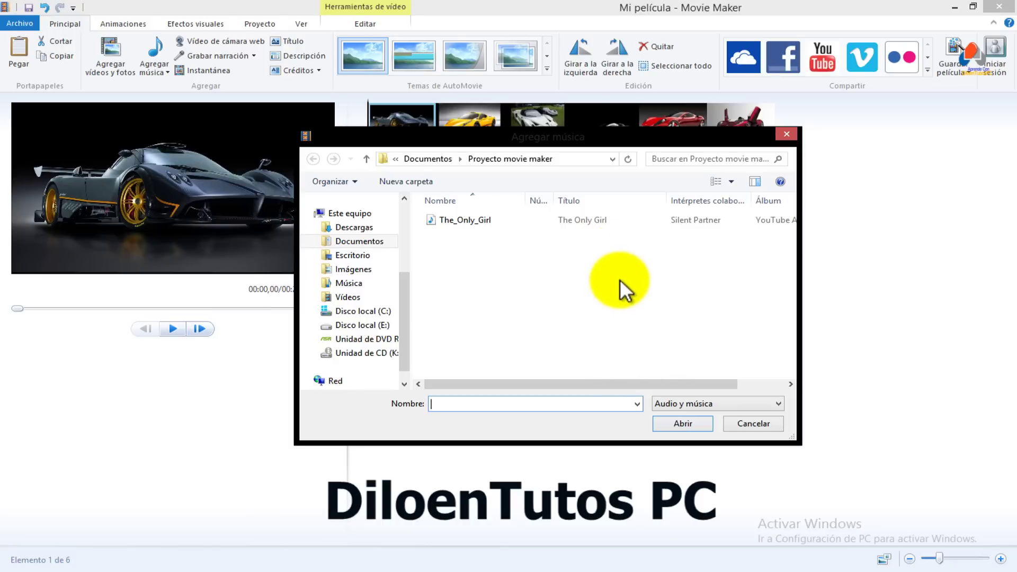
left_click(482, 219)
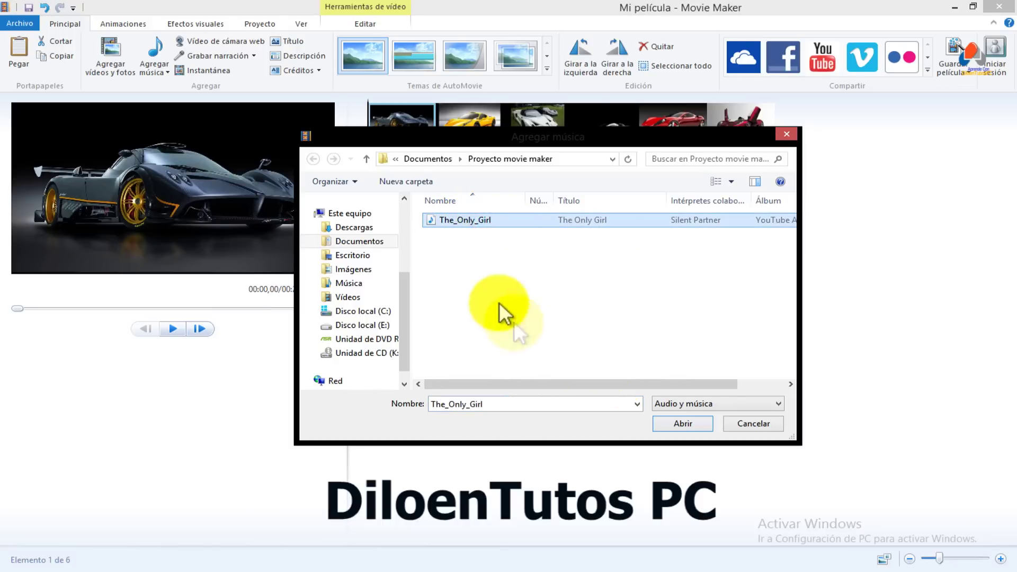
left_click(691, 425)
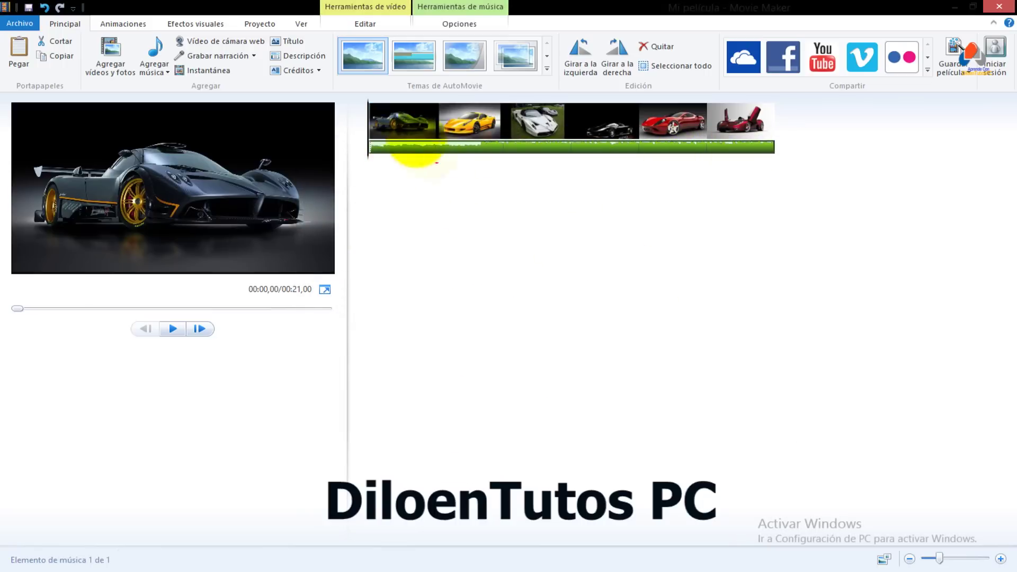
left_click_drag(359, 100, 803, 141)
mouse_move(358, 139)
left_mouse_down()
mouse_move(381, 159)
mouse_move(806, 169)
left_mouse_up()
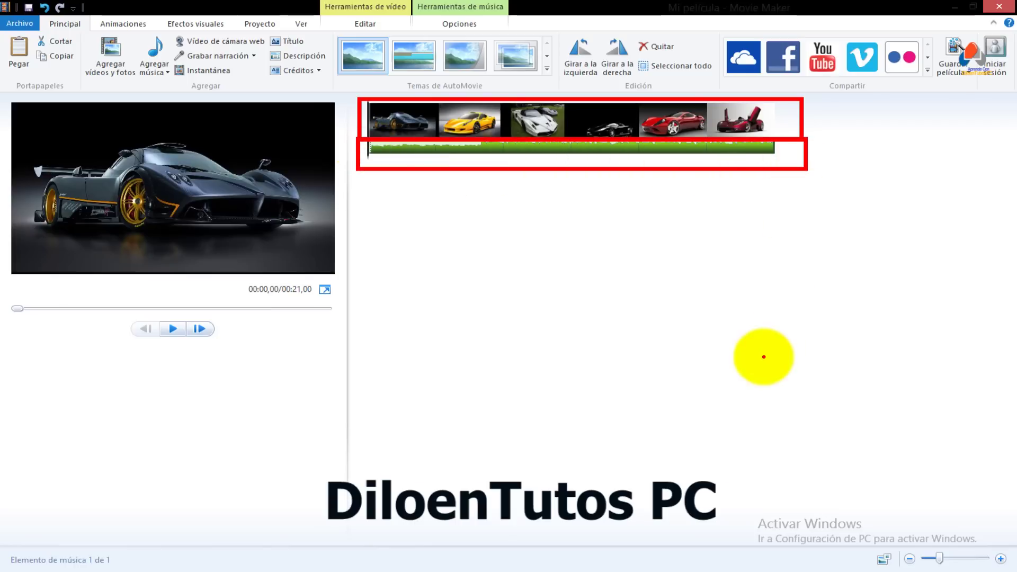
key("Escape")
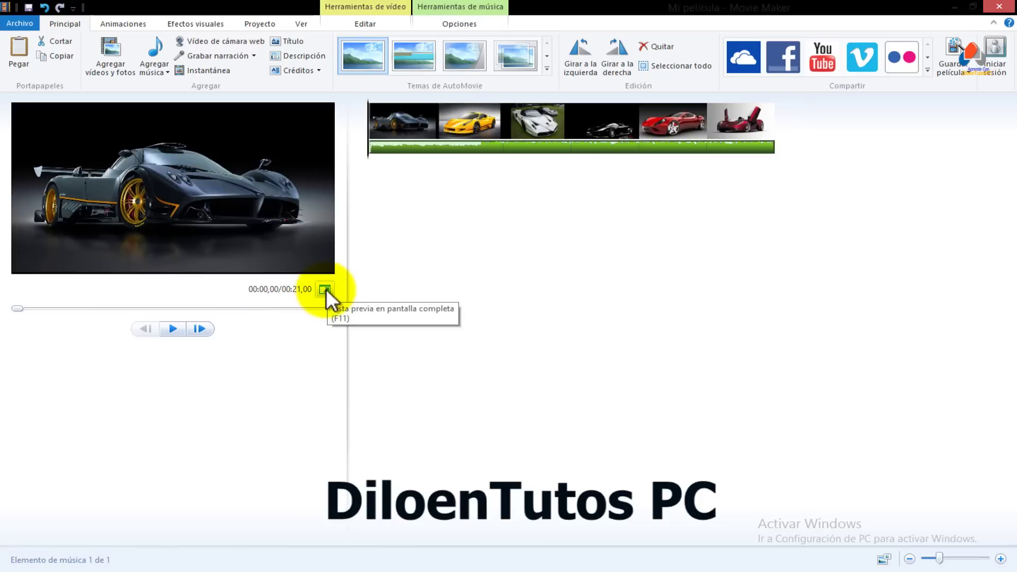
left_click(382, 135)
left_click_drag(391, 150, 317, 175)
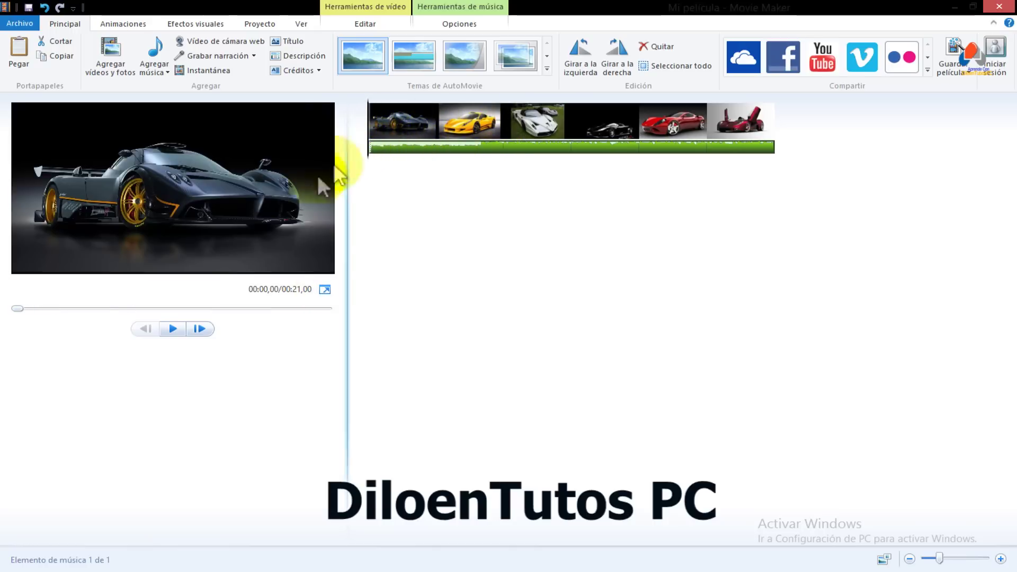
Step: Play back the slideshow to check the photos together with the added music, and pause it
left_click(173, 329)
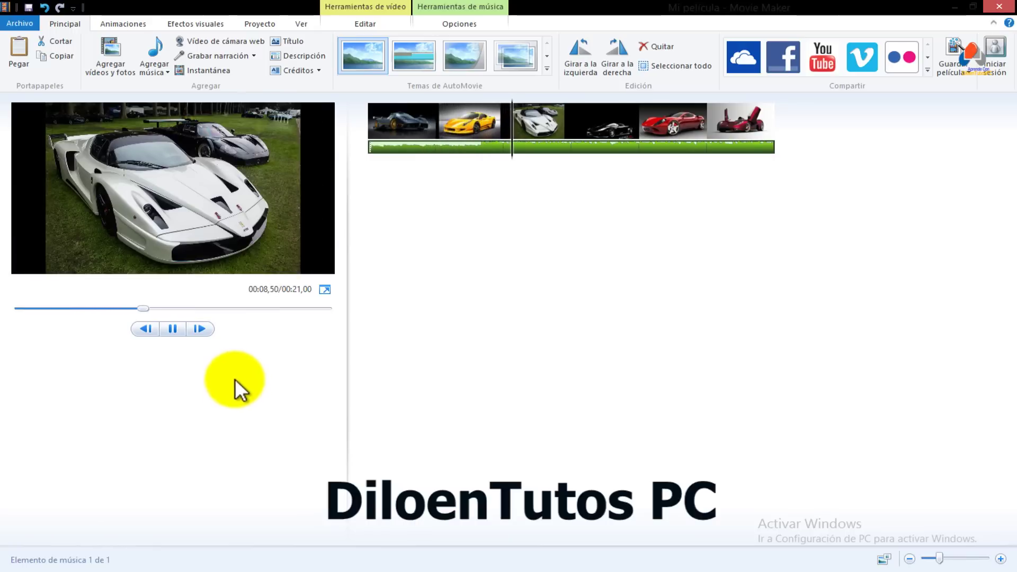
left_click(173, 329)
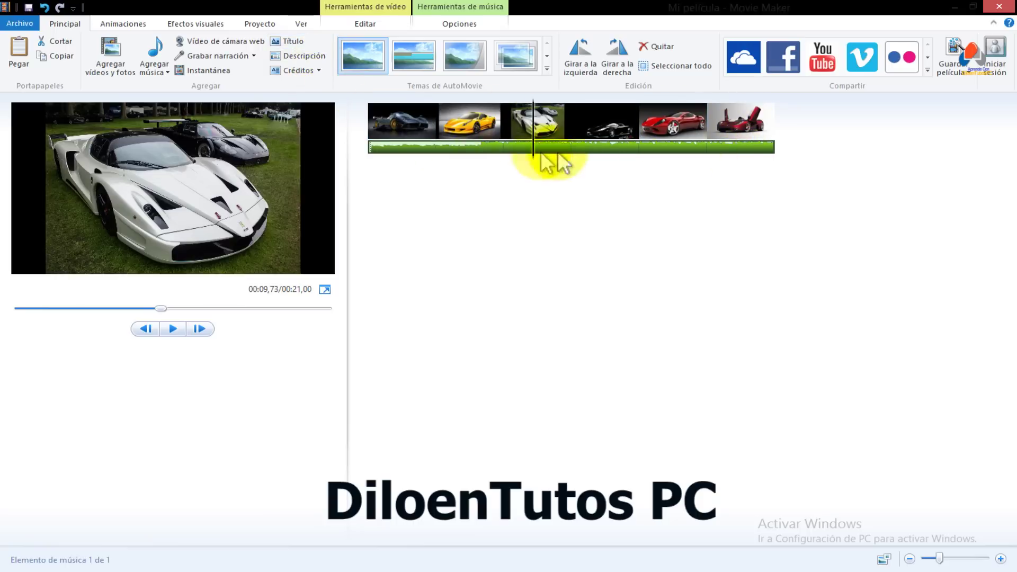
Step: Add a title slide at the start of the movie with the text CARROS ULTIMO MODELO
left_click(294, 41)
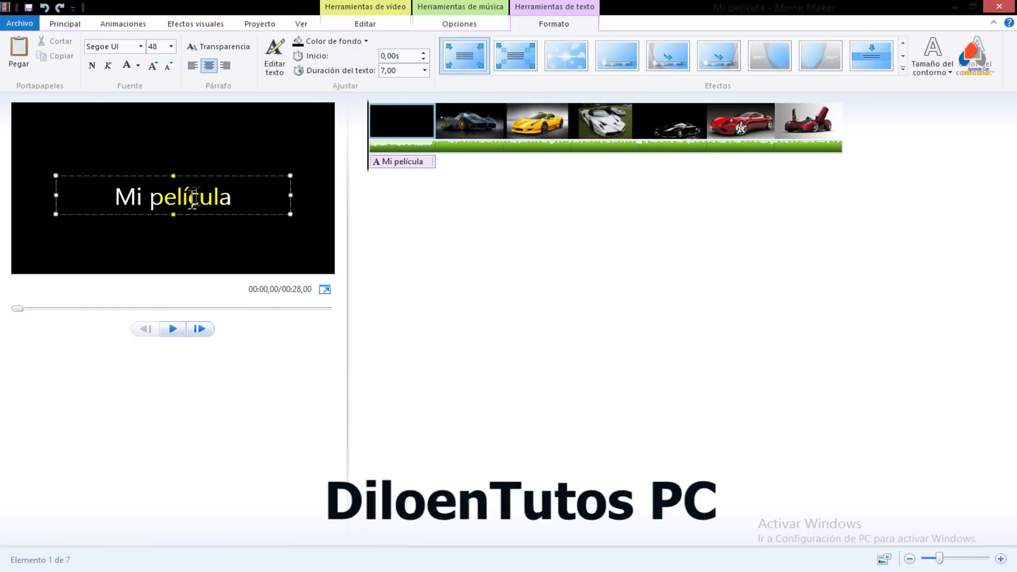
left_click_drag(198, 182, 143, 197)
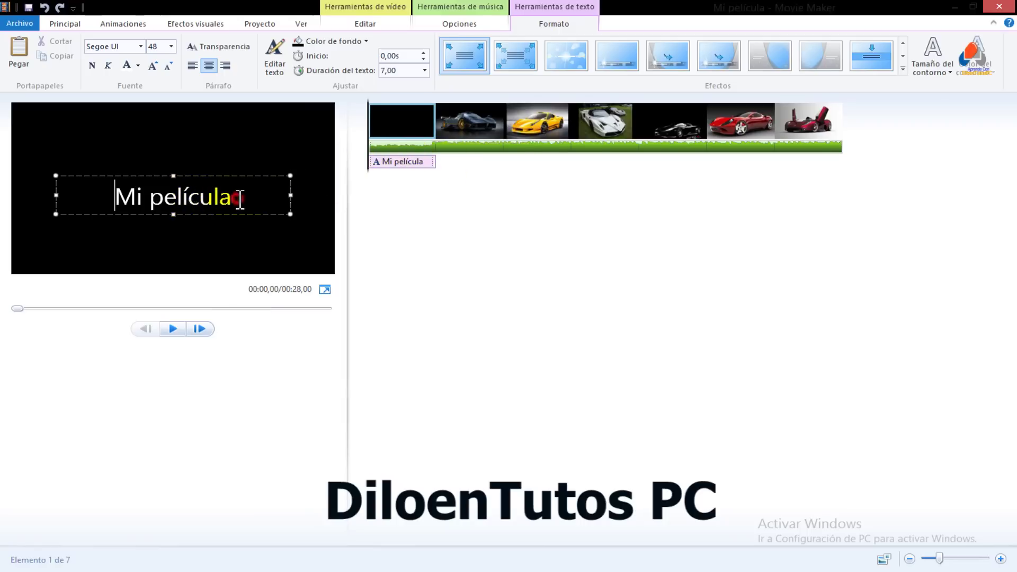
left_click_drag(240, 201, 100, 196)
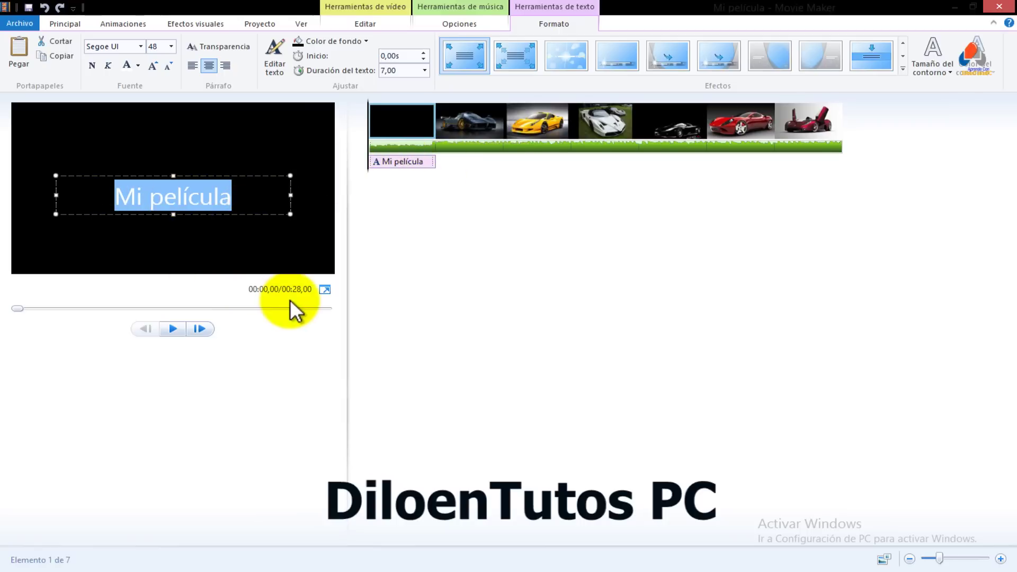
type("ca")
key("BackSpace")
key("BackSpace")
type("CAR")
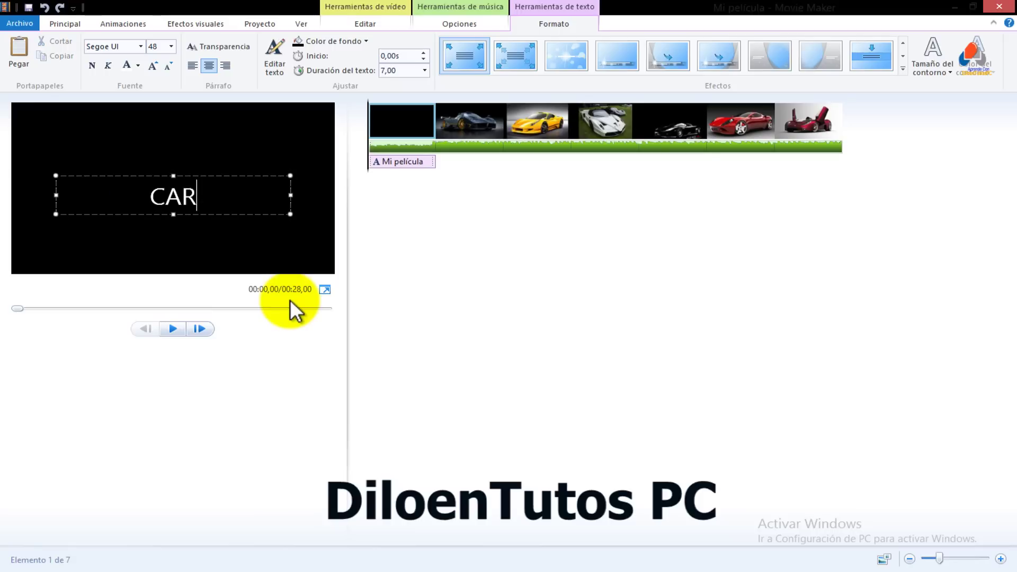
type("ROS ULTIMO MODELO")
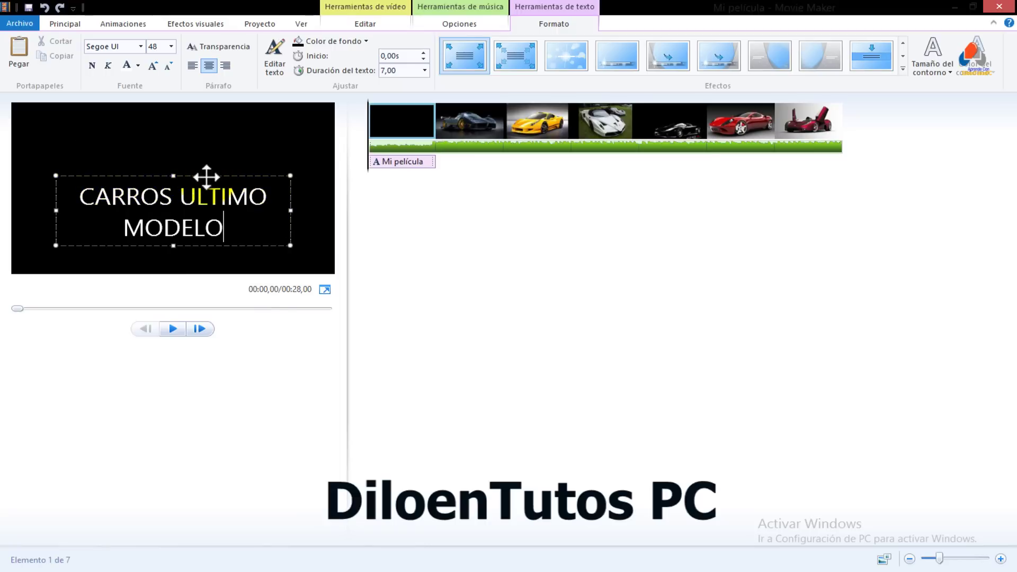
Step: Move the title text slightly upward on its slide and make it bold
left_click_drag(208, 175, 204, 154)
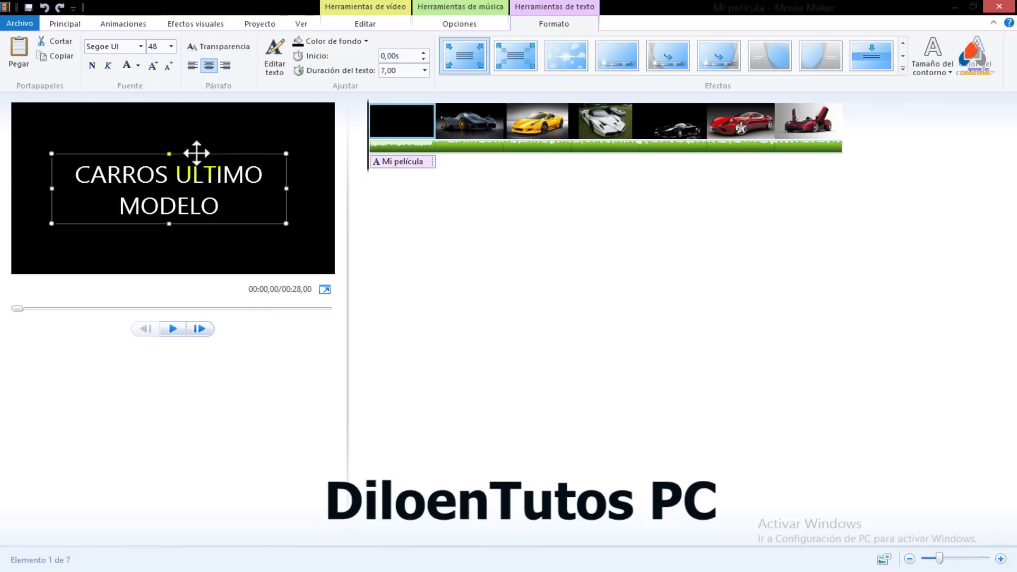
left_click_drag(196, 153, 196, 154)
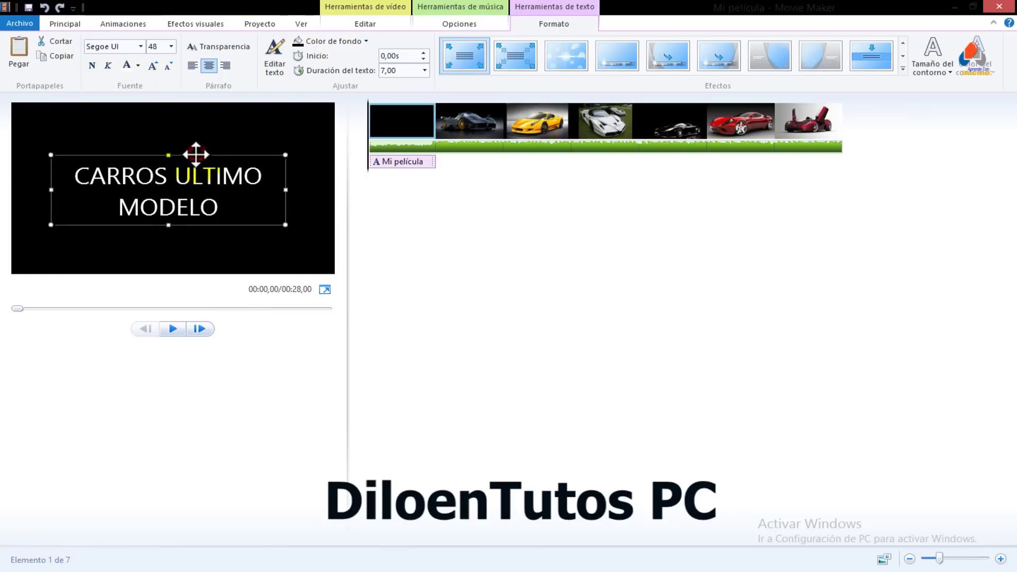
left_click(97, 66)
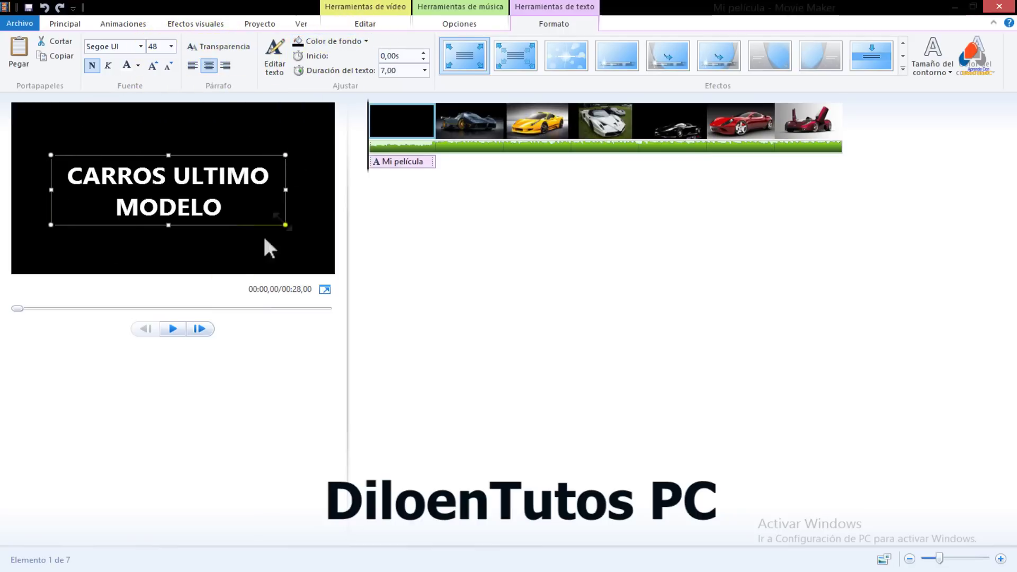
left_click(260, 257)
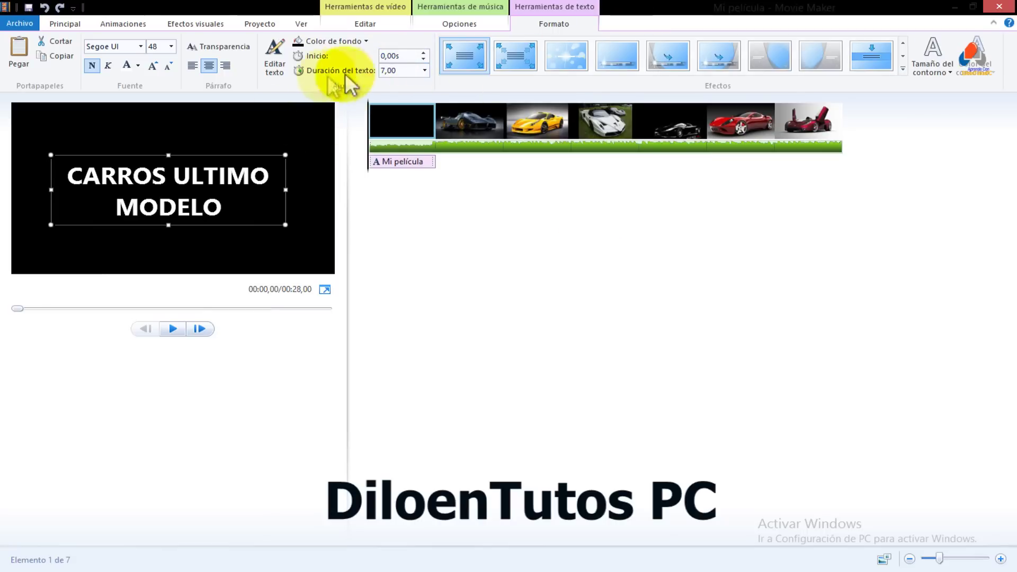
Step: Set the title's text duration and the title slide's own duration to 4,00 seconds each
left_click(424, 70)
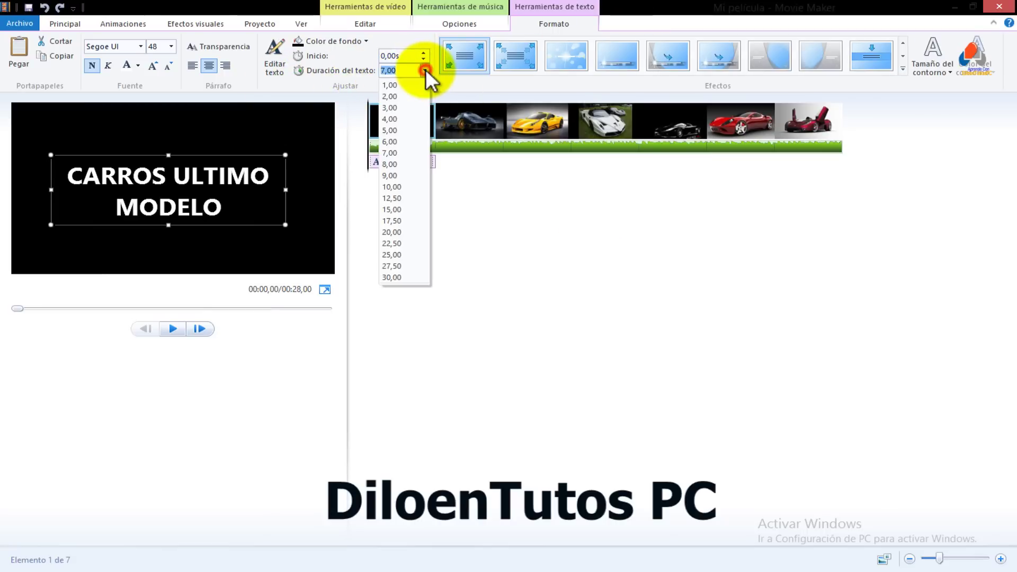
left_click(409, 120)
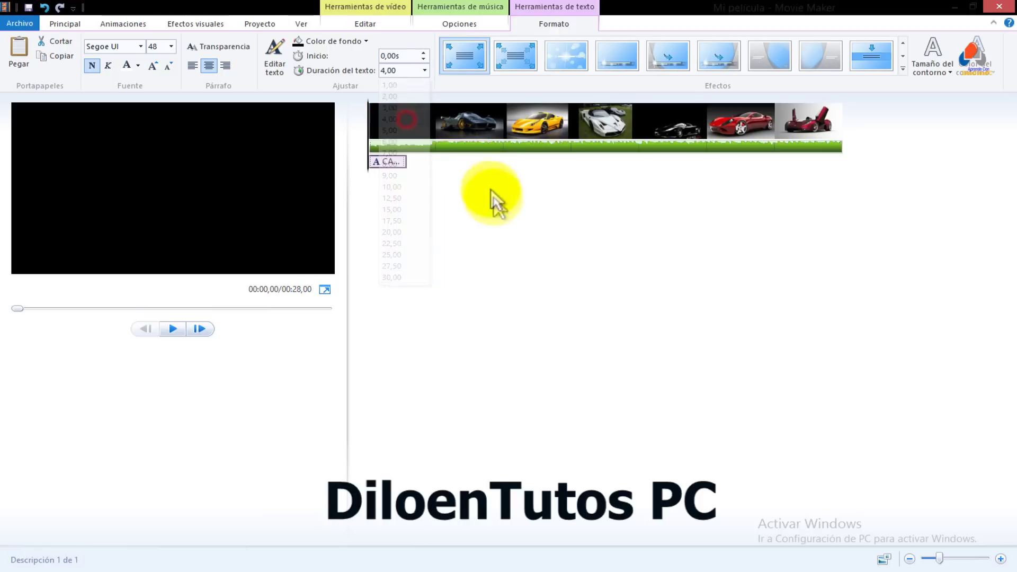
left_click(410, 125)
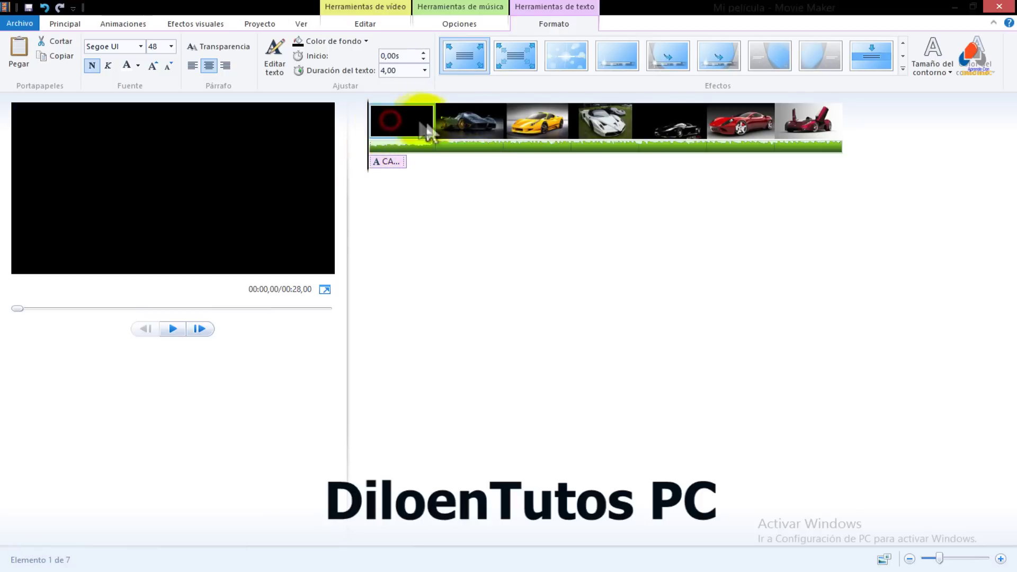
left_click(400, 118)
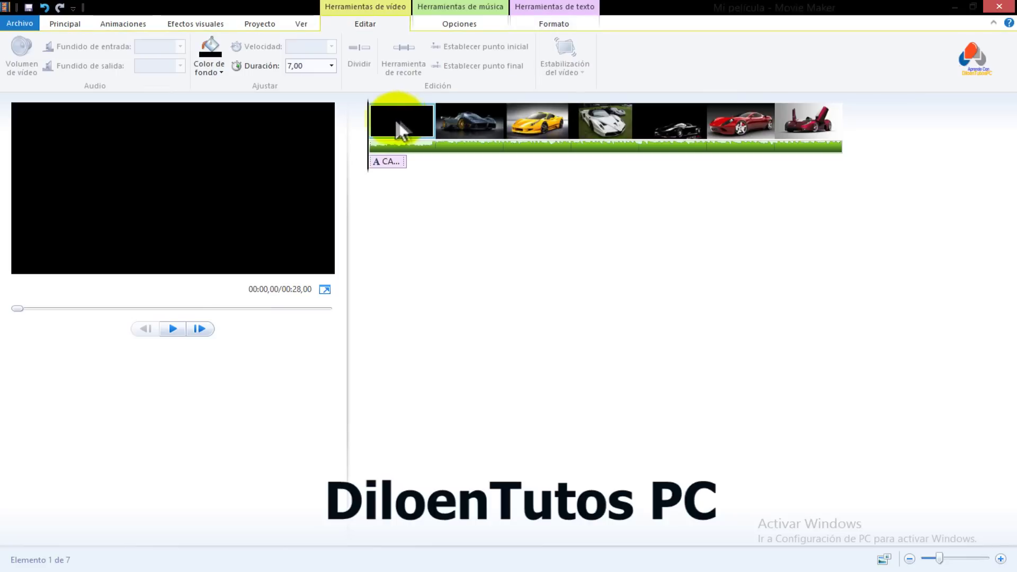
left_click(332, 66)
left_click(302, 114)
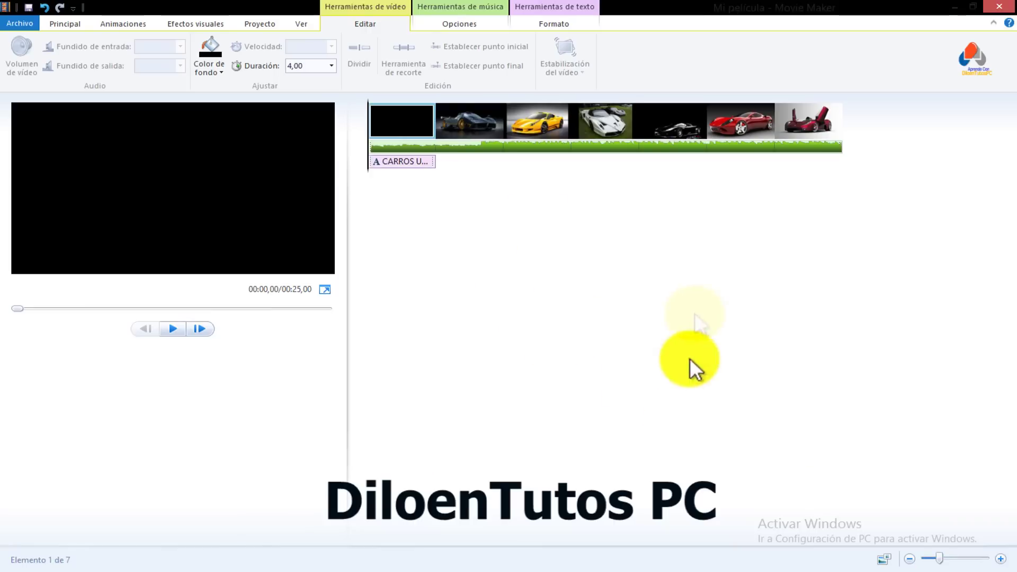
Step: Play back the movie with its opening title, pause it and return the playhead to the start
left_click(173, 329)
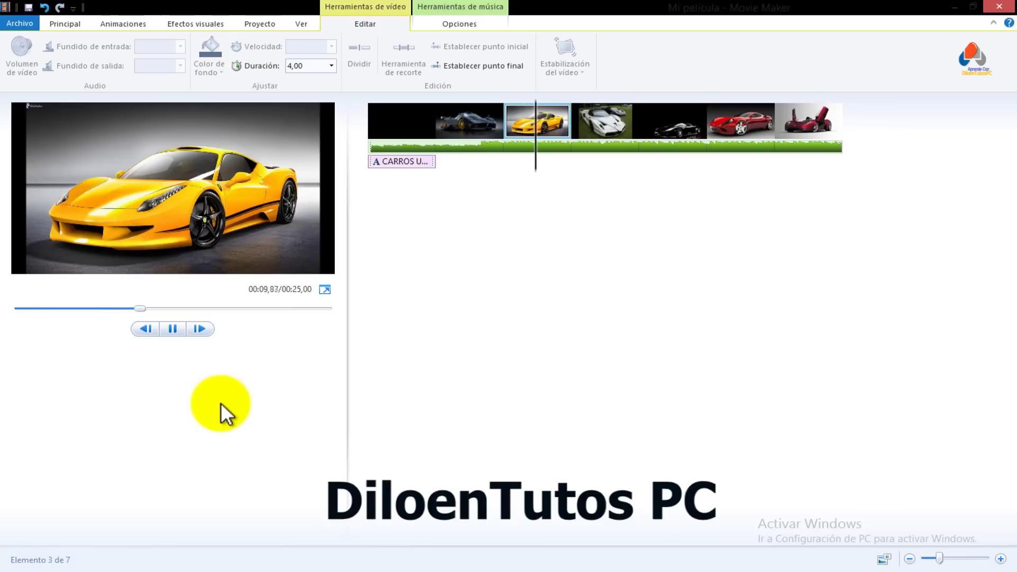
left_click(173, 328)
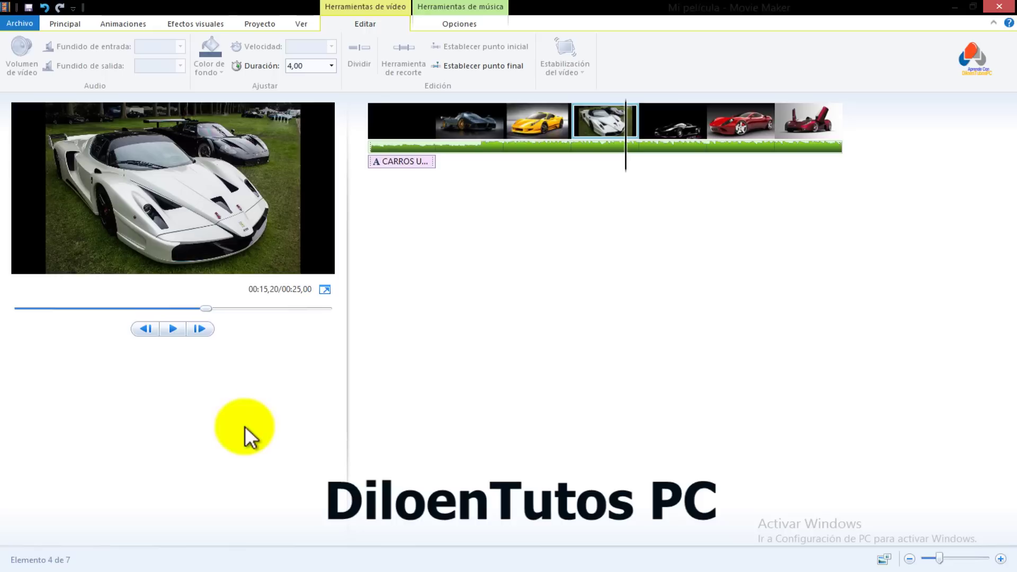
left_click(347, 147)
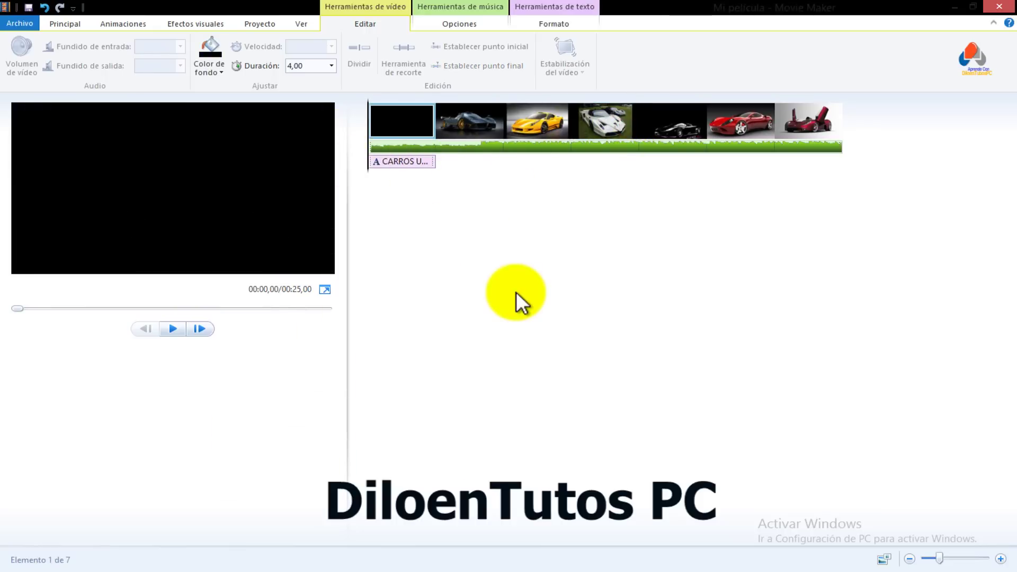
Step: Preview the available AutoMovie themes on the slideshow, including Cinematográfico and Sepia
left_click(63, 22)
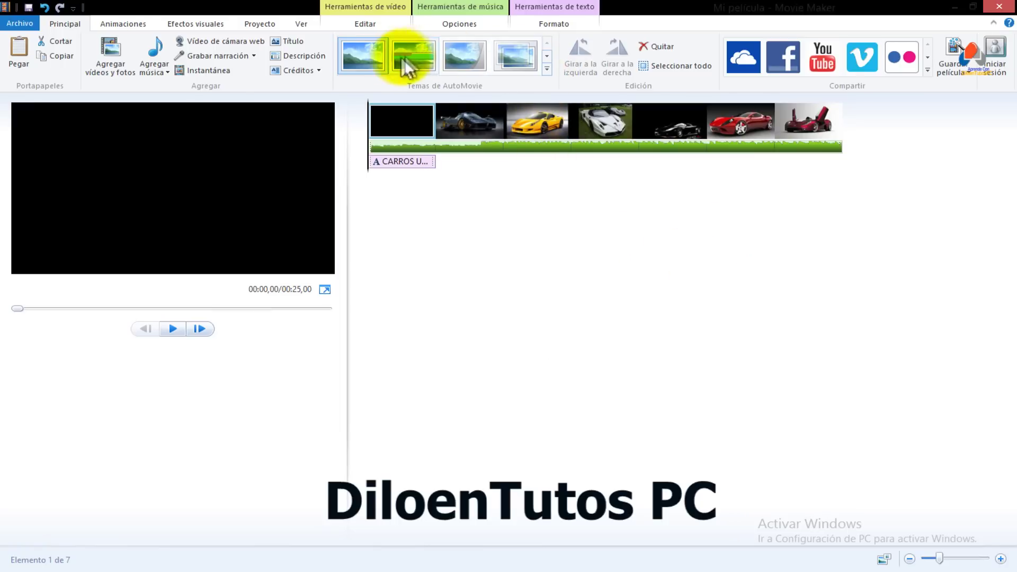
left_click(547, 68)
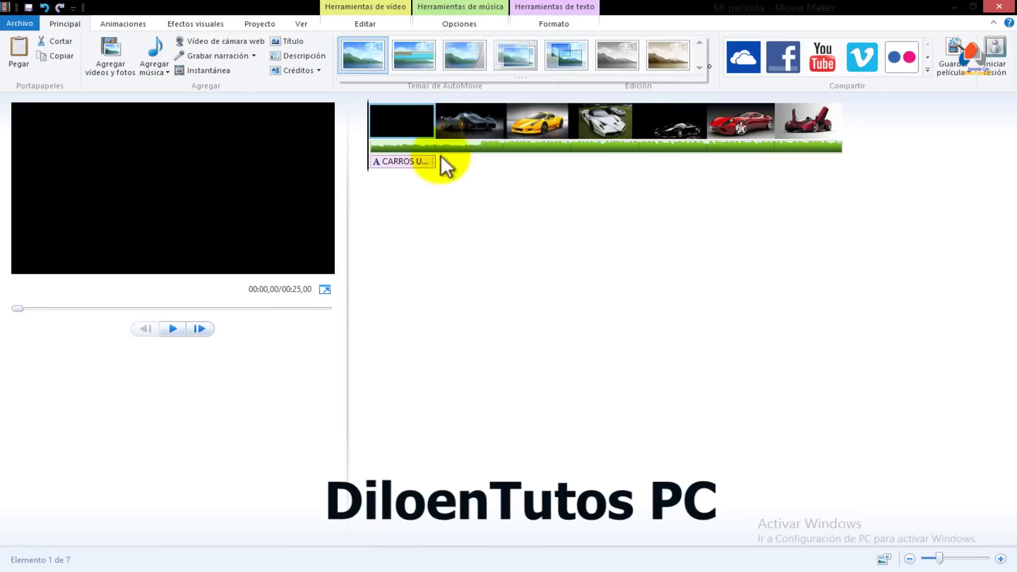
left_click(416, 59)
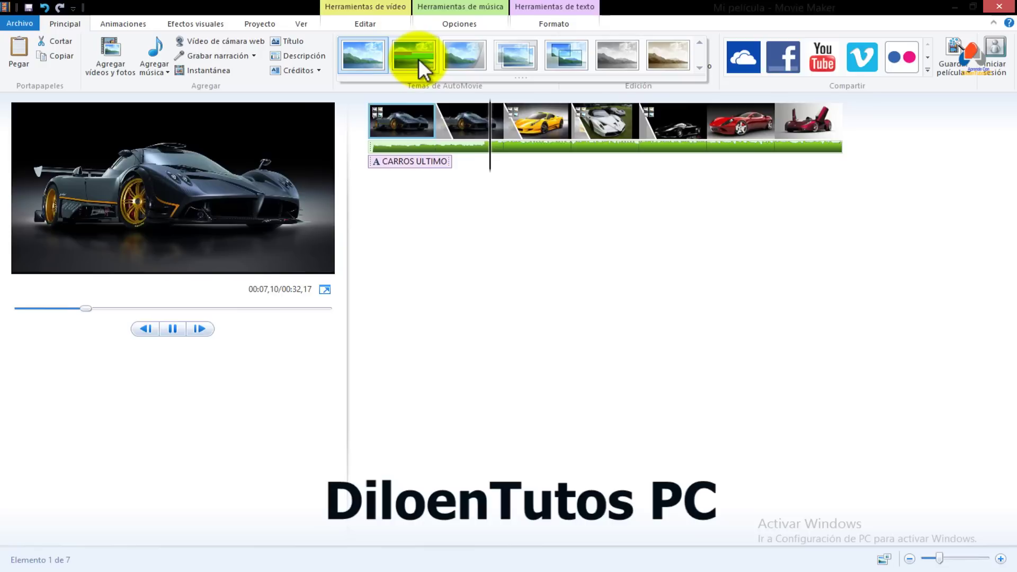
left_click(467, 55)
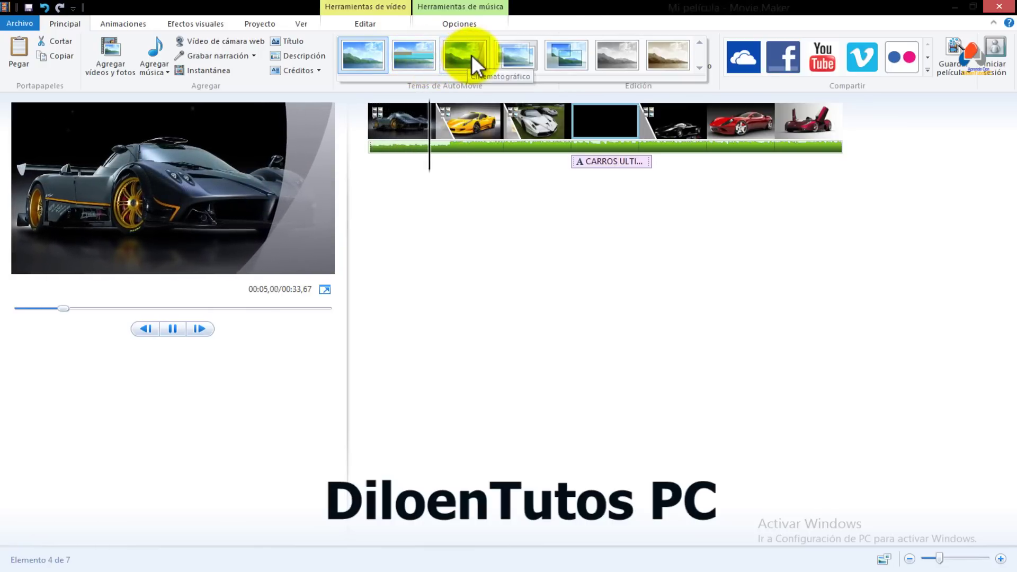
left_click(511, 56)
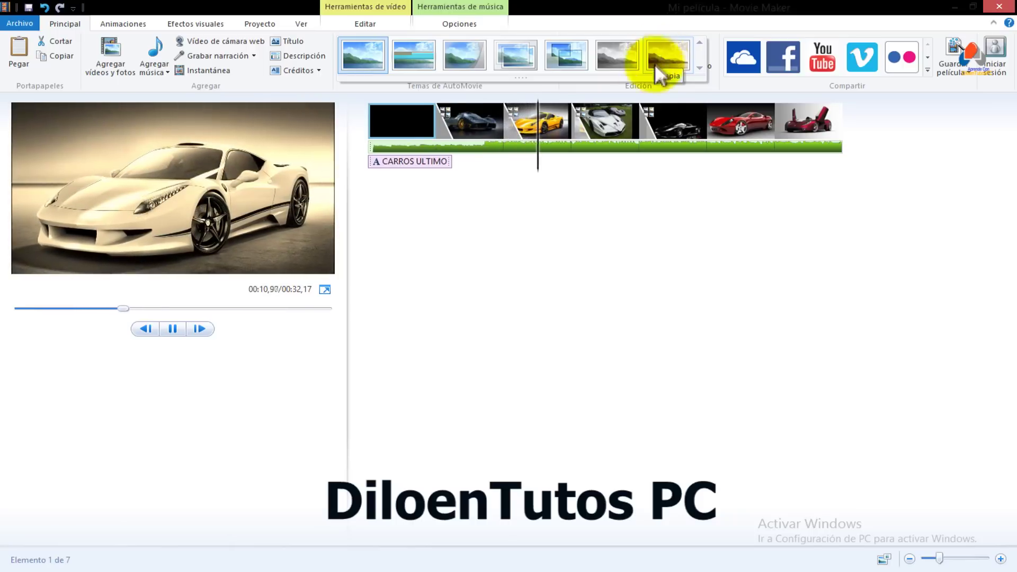
left_click(516, 363)
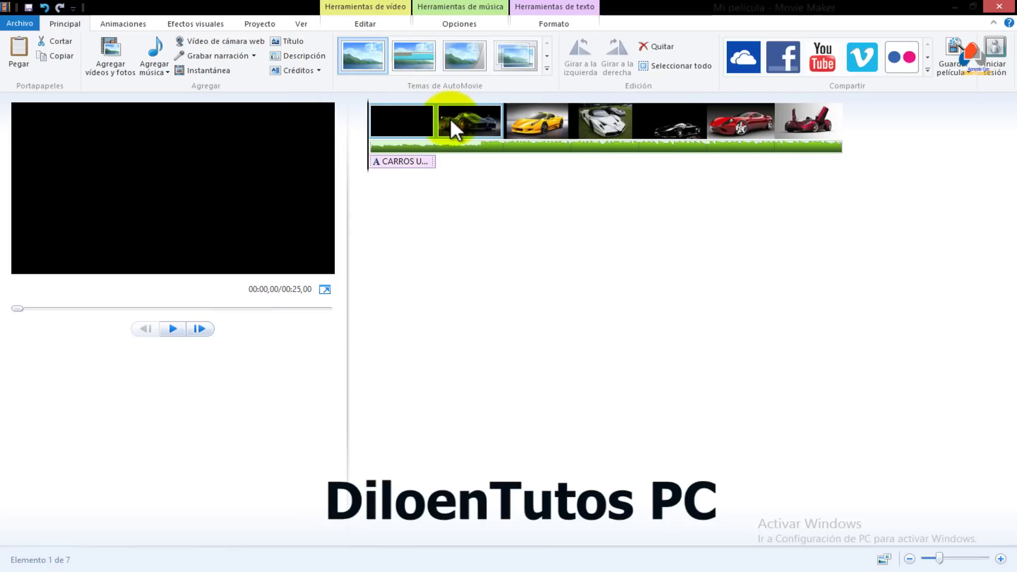
Step: Apply the downward-pointing Diagonales transition to the first car photo and the X-shaped one to the yellow car photo
left_click(121, 22)
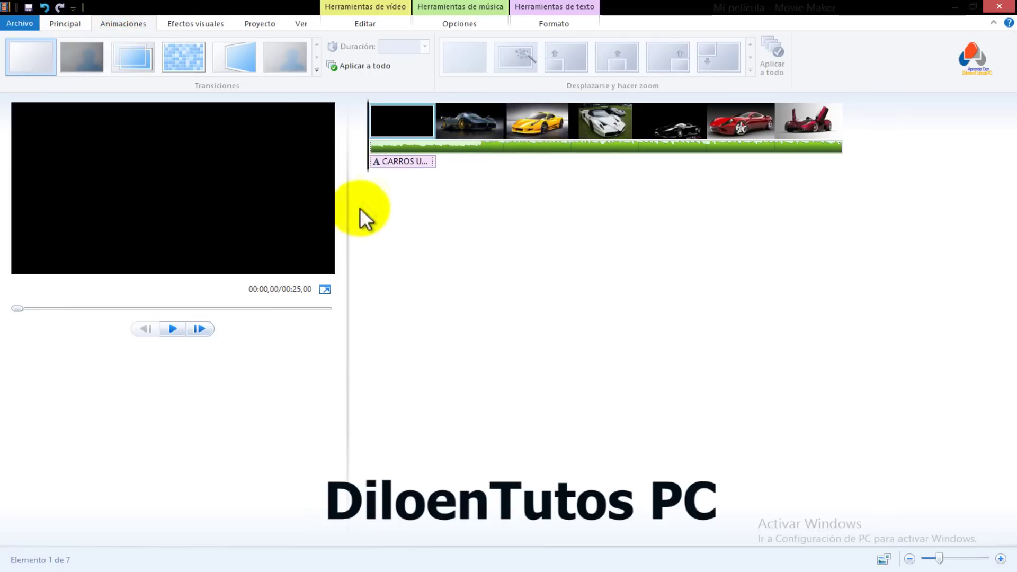
left_click(460, 118)
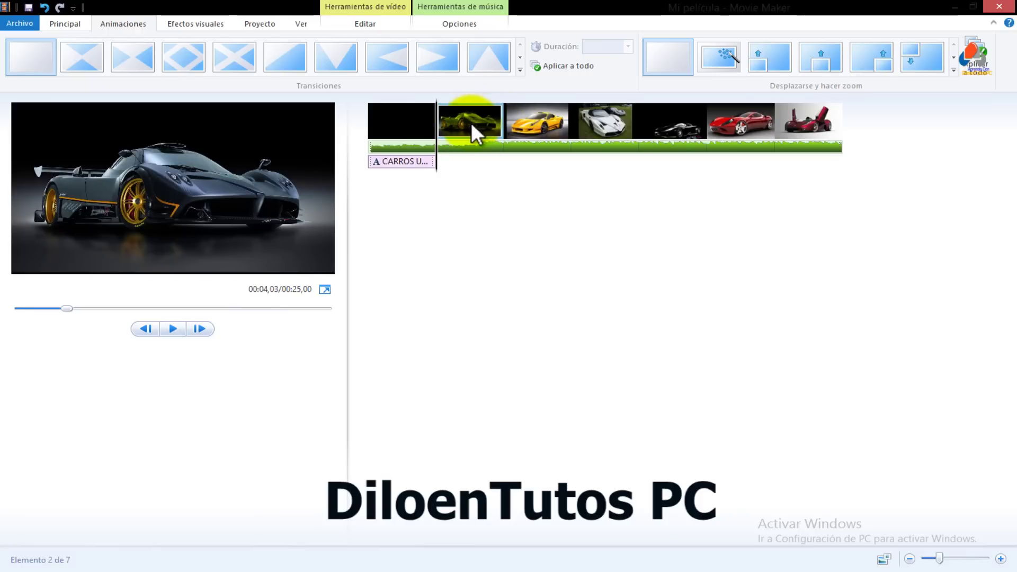
left_click(520, 70)
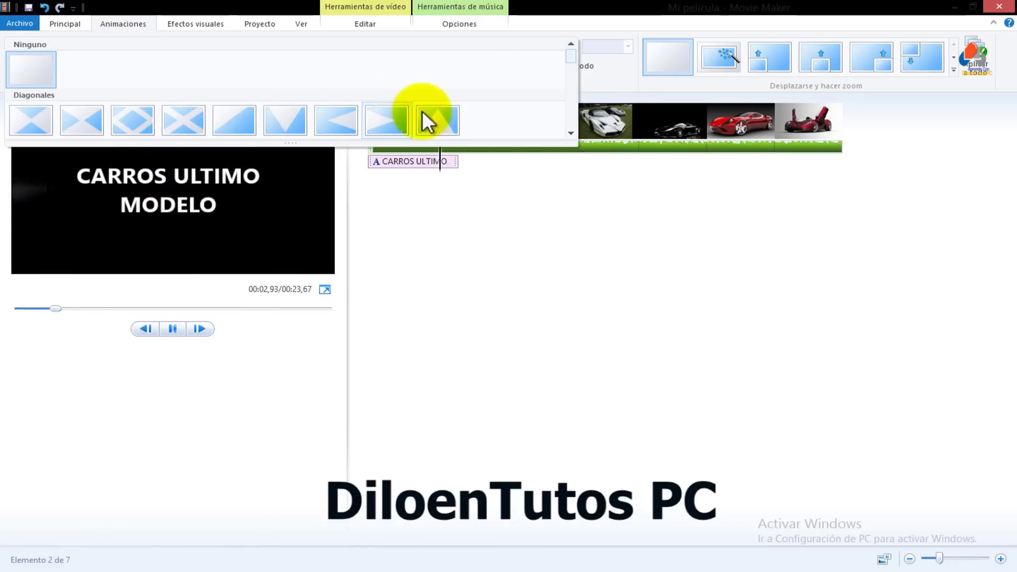
left_click(289, 122)
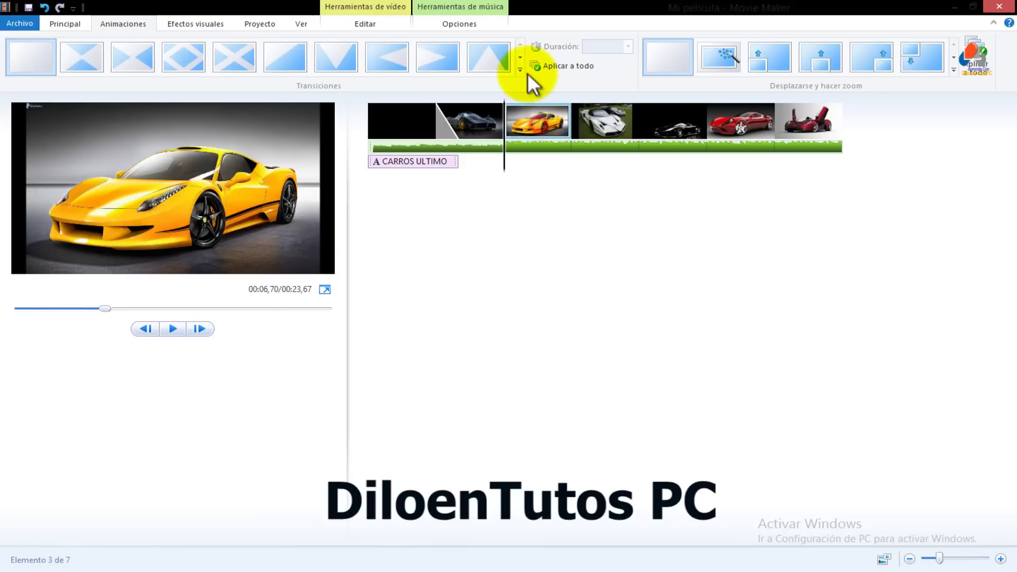
left_click(520, 69)
left_click(192, 119)
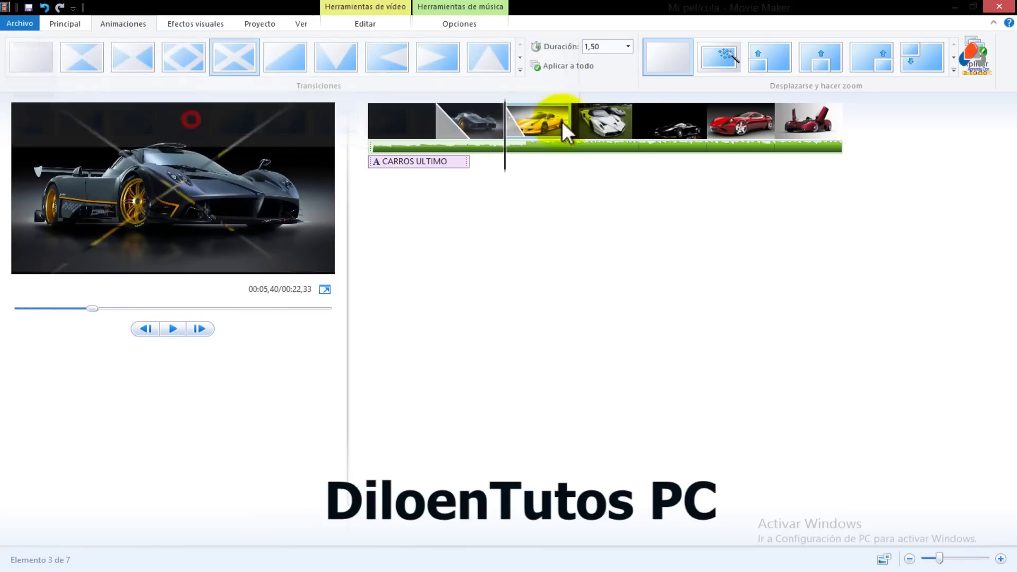
Step: Apply the single-diagonal transition to the white car photo and the diamond-shaped Diagonales transition to the black car photo after it
left_click(602, 114)
left_click(520, 69)
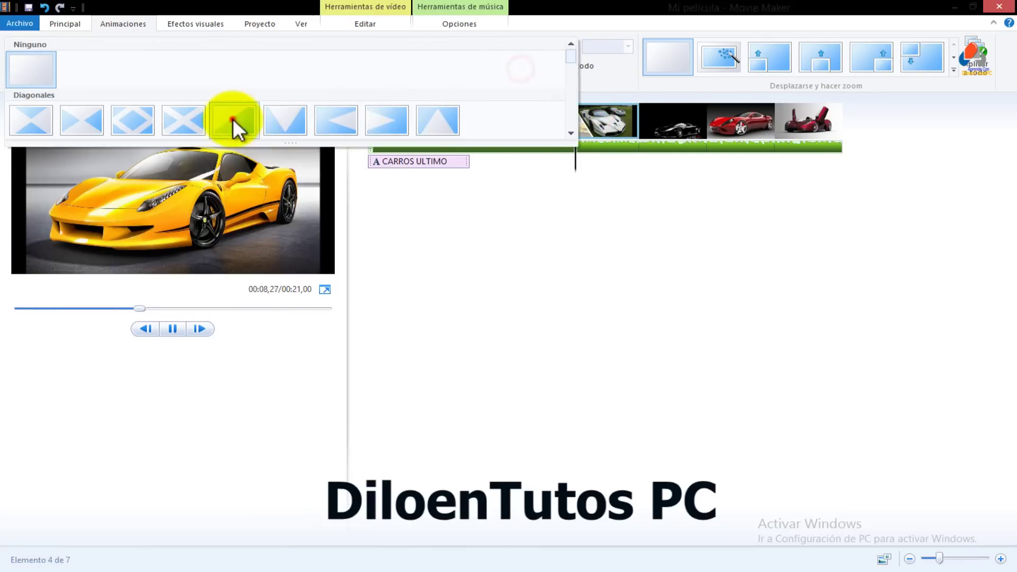
left_click(233, 119)
left_click(679, 122)
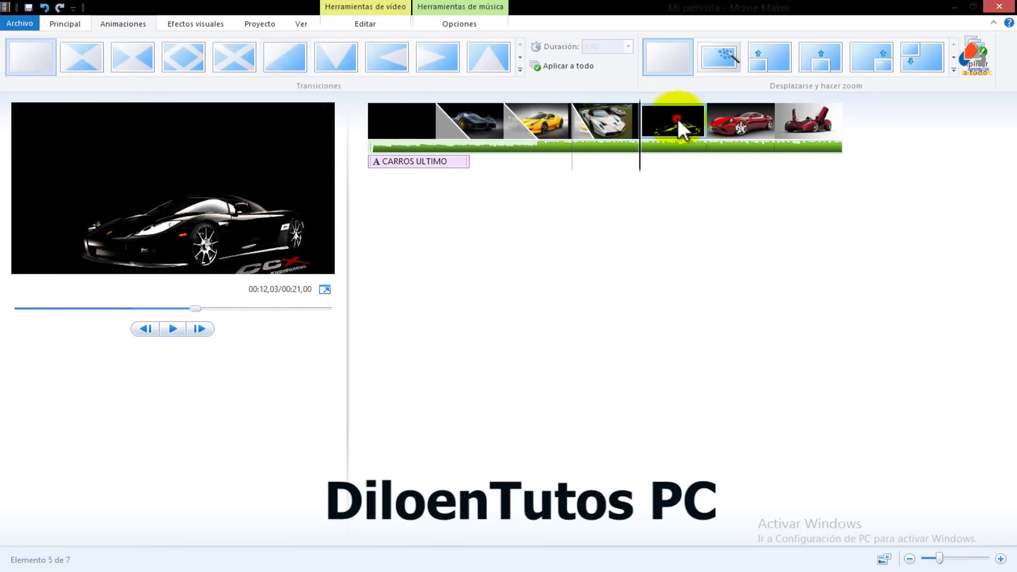
left_click(519, 69)
left_click(148, 121)
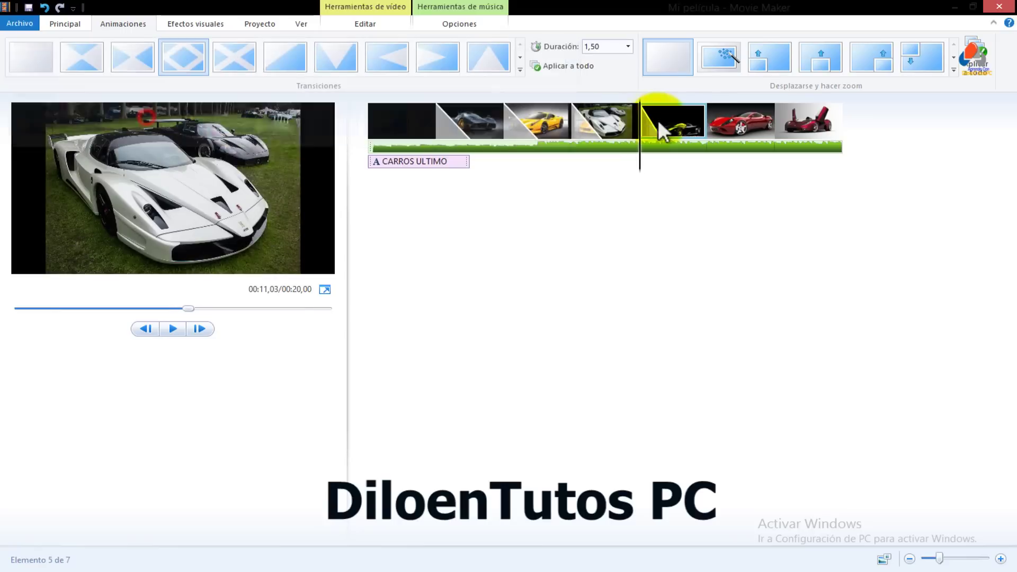
Step: Apply the right-pointing Diagonales transition to the red car photo and the X-shaped one to the last photo, the red car with open doors
left_click(722, 120)
left_click(520, 69)
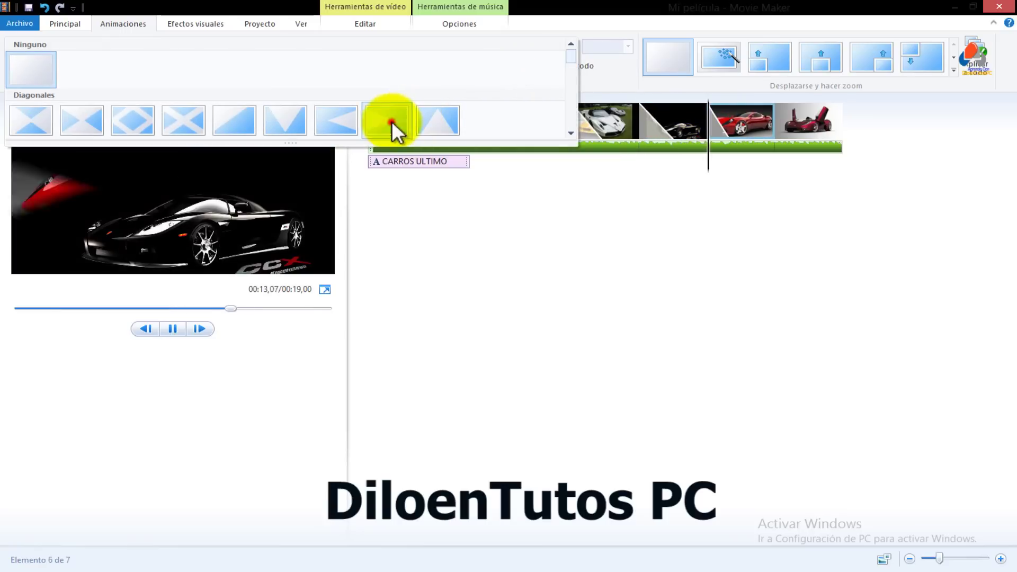
left_click(392, 121)
left_click(784, 123)
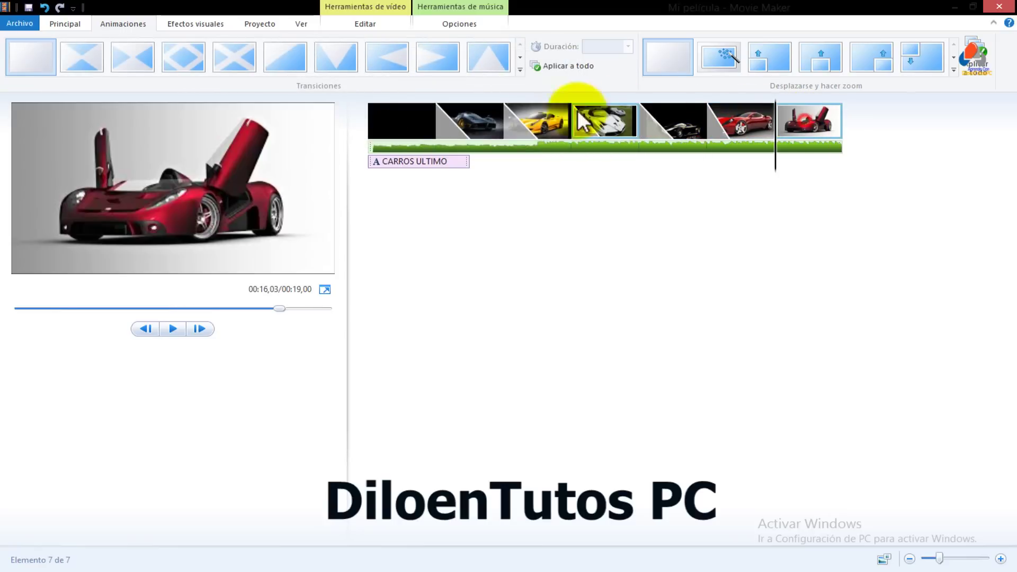
left_click(519, 69)
left_click(200, 128)
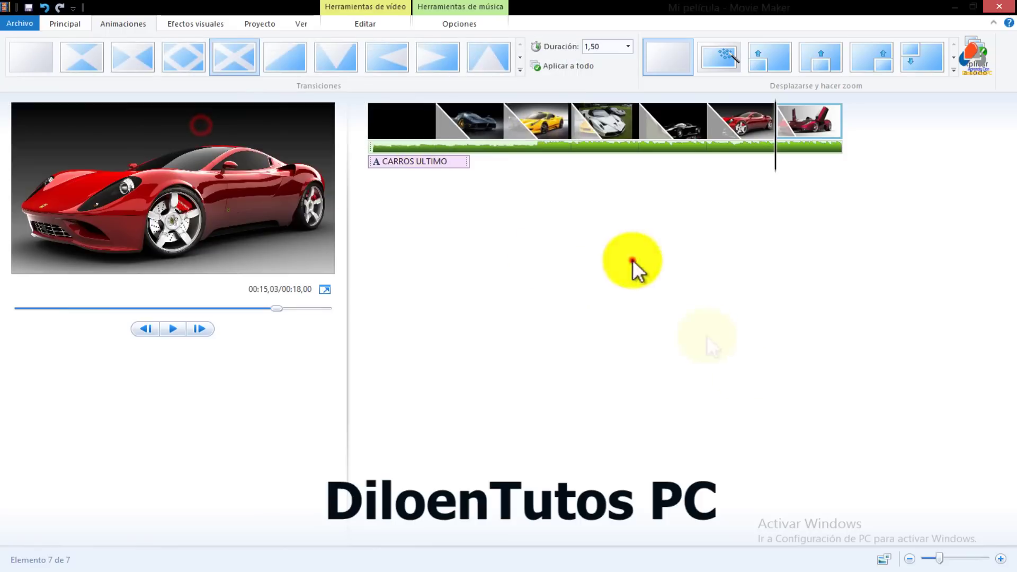
left_click(633, 260)
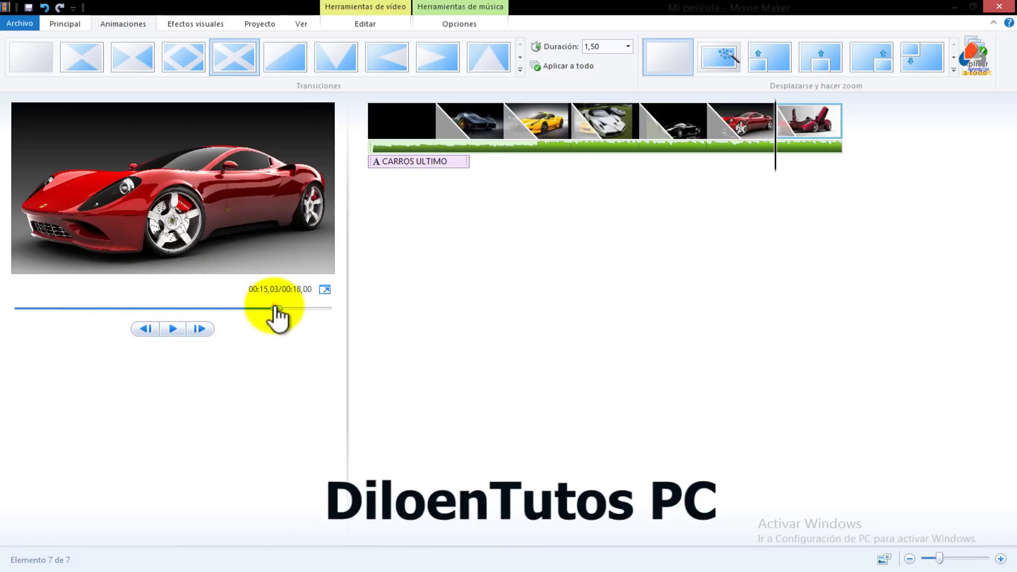
Step: Play the movie from the start to review the transitions between the photos, and pause it
left_click_drag(276, 310, 3, 307)
left_click(173, 329)
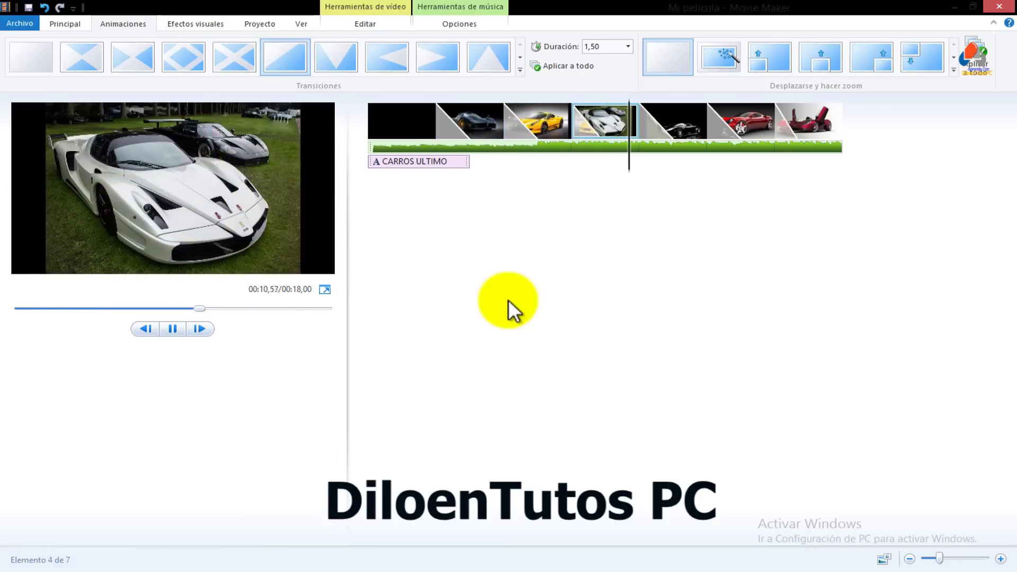
left_click(172, 329)
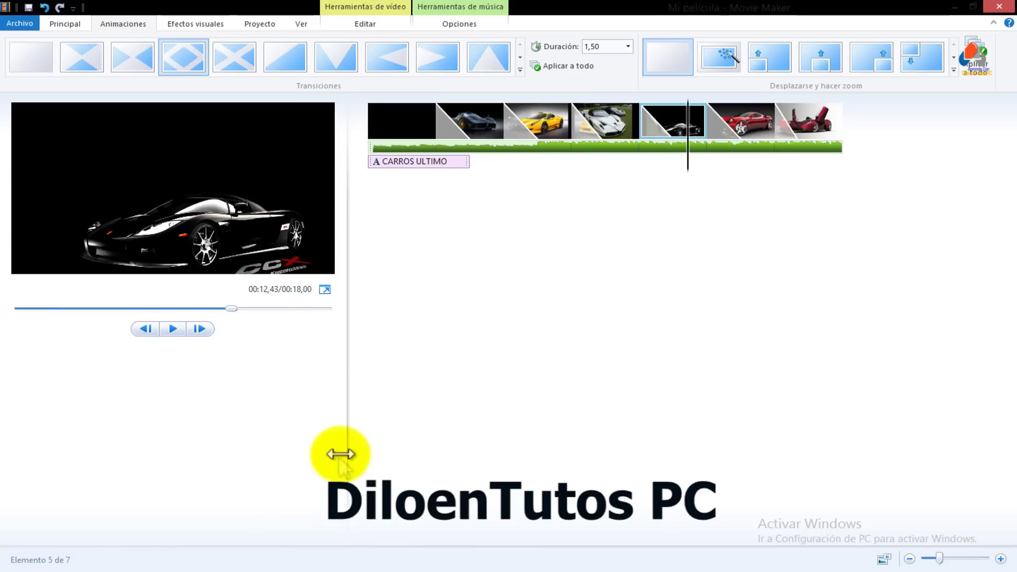
Step: Apply the centre left-to-right Panorámica solo effect to the dark blue car photo and the lower-right Acercar effect to the yellow car photo
left_click(472, 125)
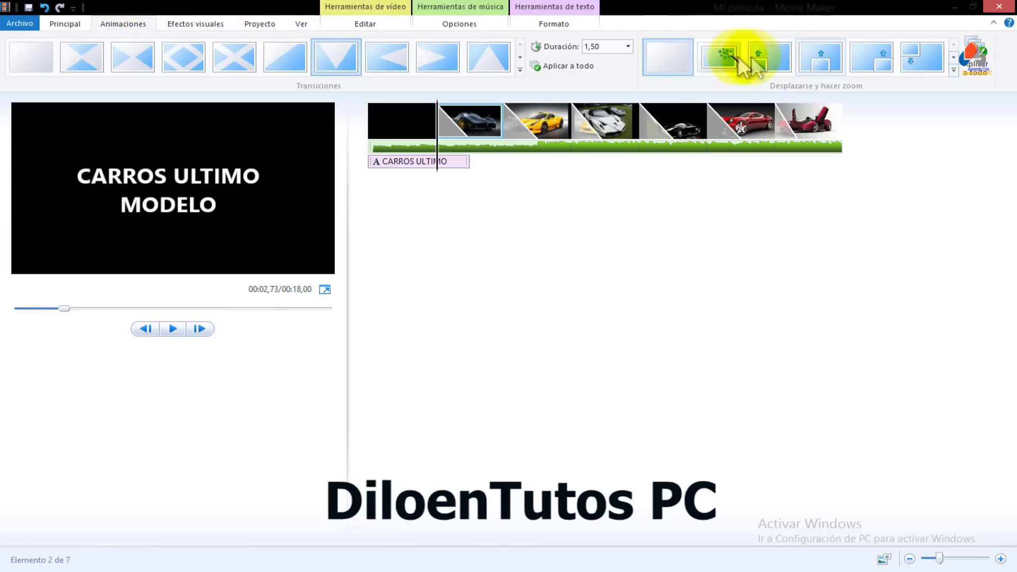
left_click(953, 70)
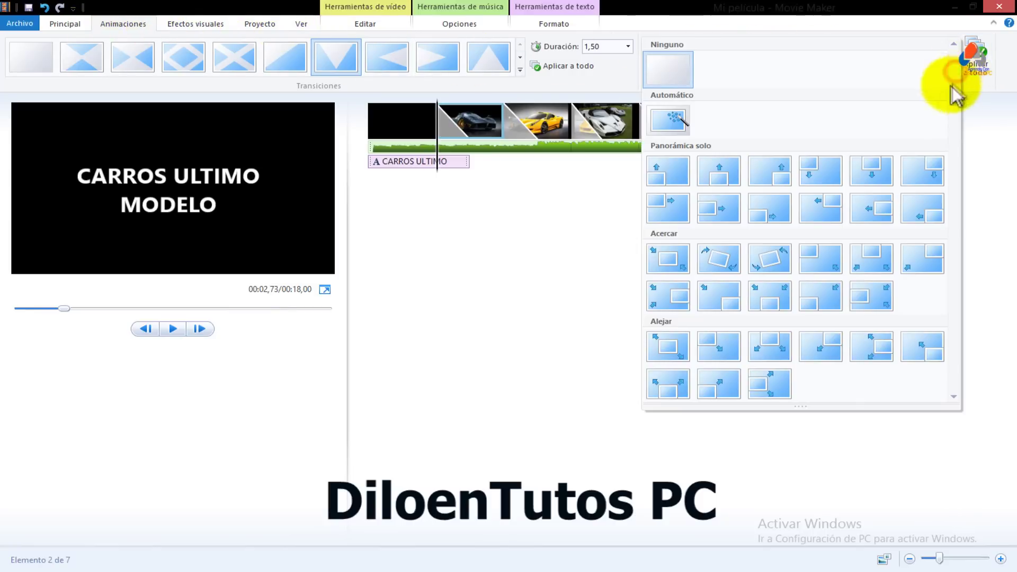
left_click(710, 215)
left_click(549, 139)
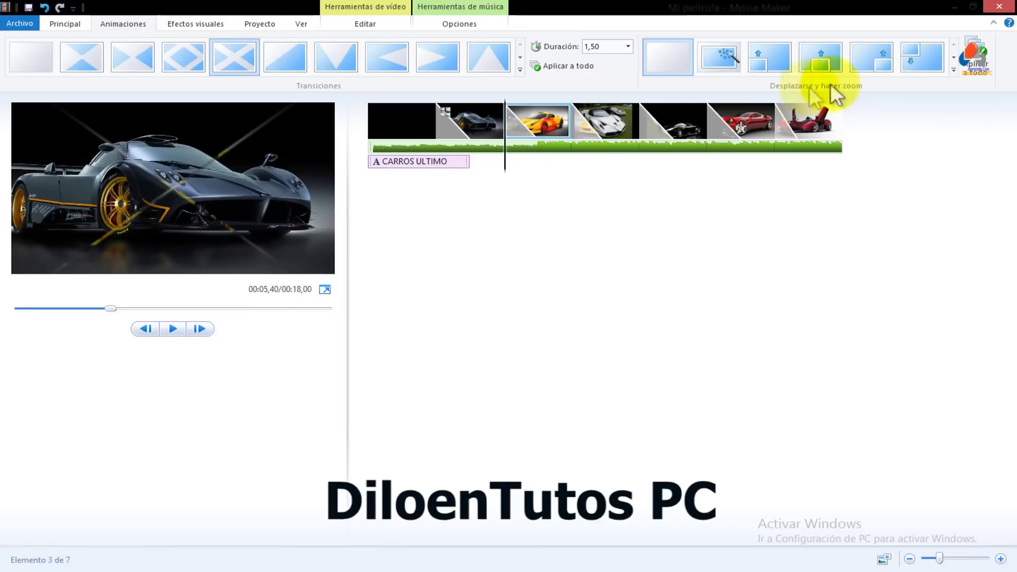
left_click(953, 70)
left_click(718, 291)
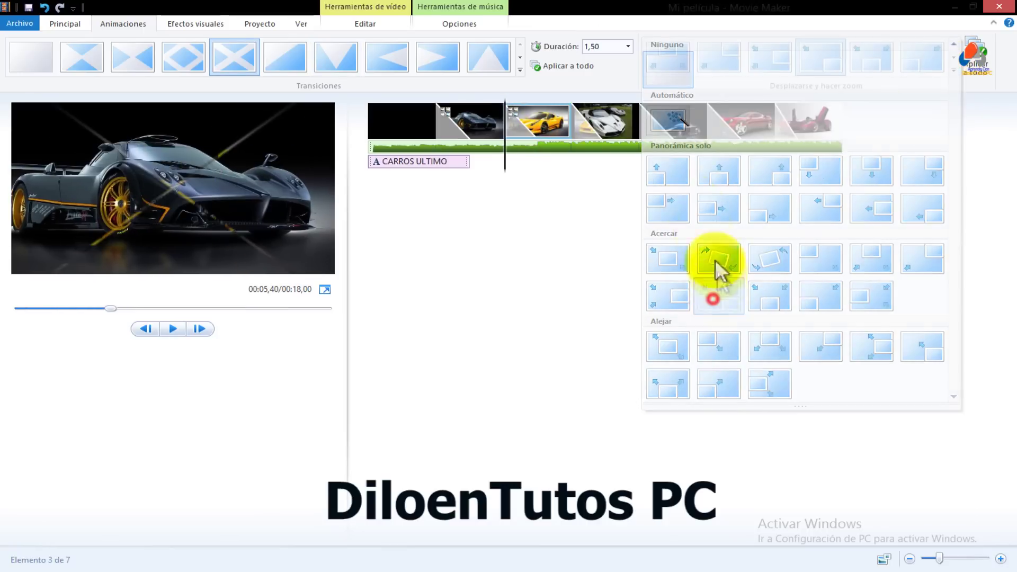
Step: Apply the lower-right Acercar zoom effect to the white car photo and the centre-right Acercar effect to the black car photo
left_click(624, 133)
left_click(953, 70)
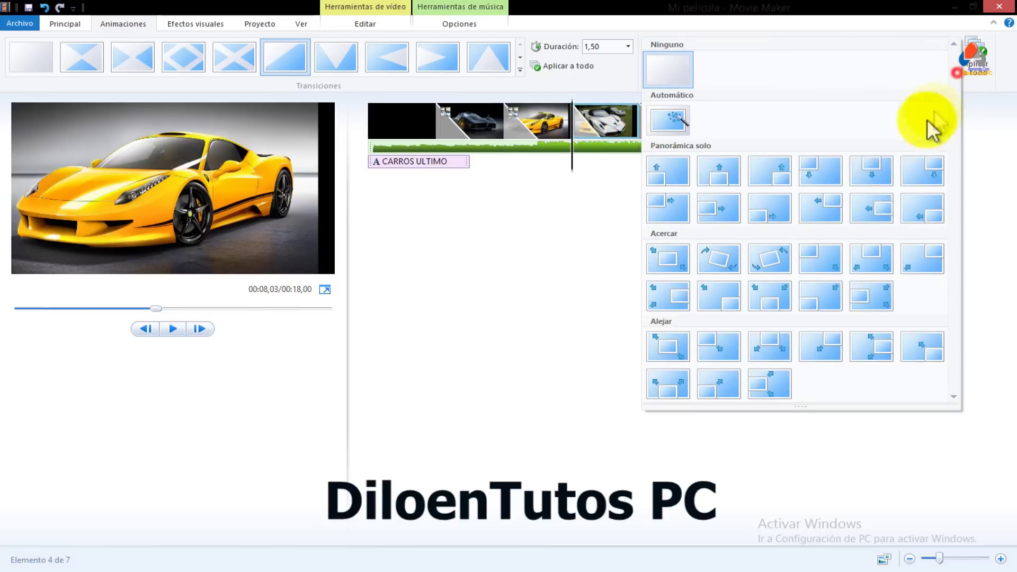
left_click(717, 297)
left_click(678, 130)
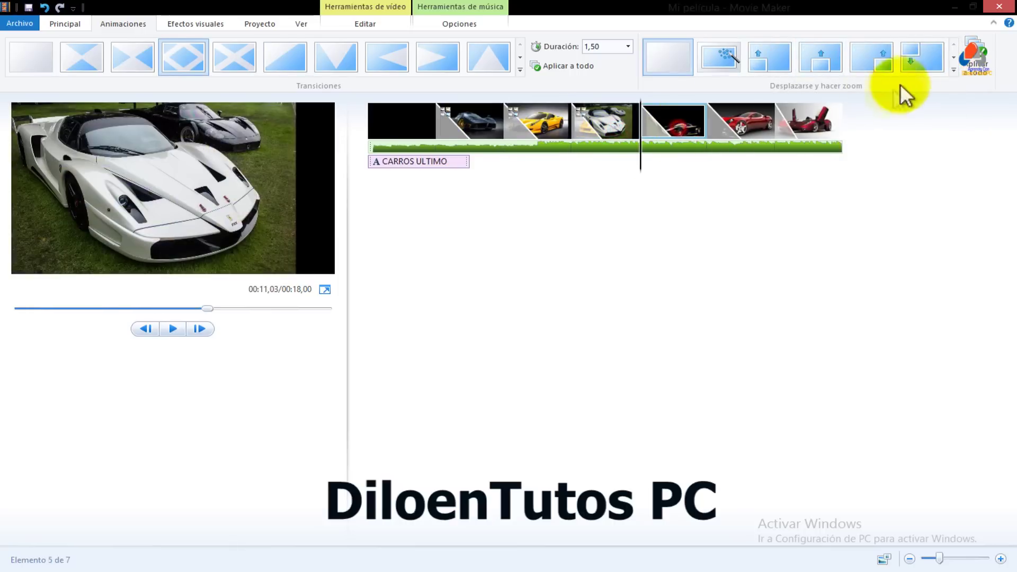
left_click(952, 70)
left_click(654, 300)
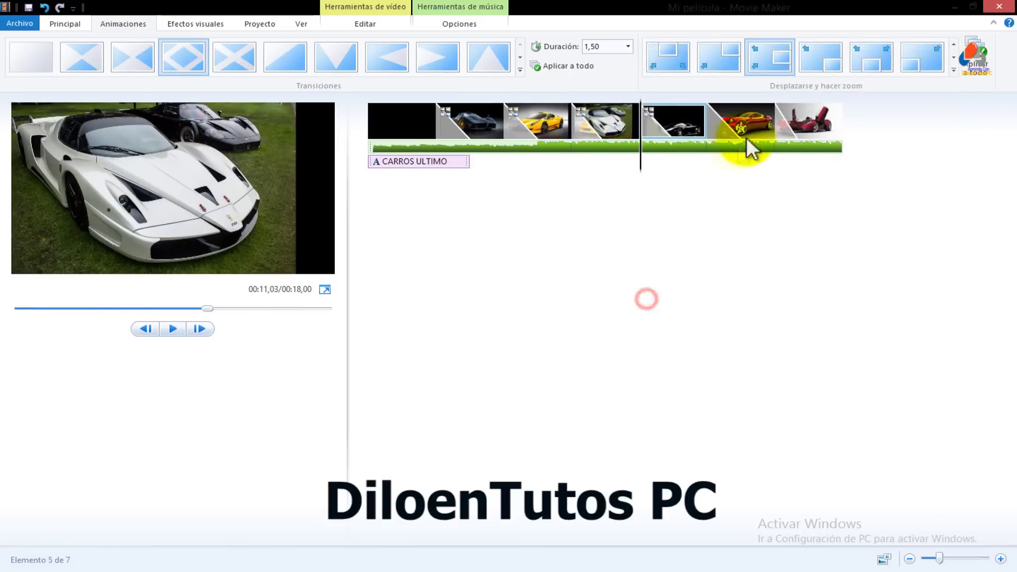
Step: Apply the bottom-centre Acercar effect to the red car photo and the centre right-to-left Panorámica solo effect to the last photo
left_click(744, 132)
left_click(954, 71)
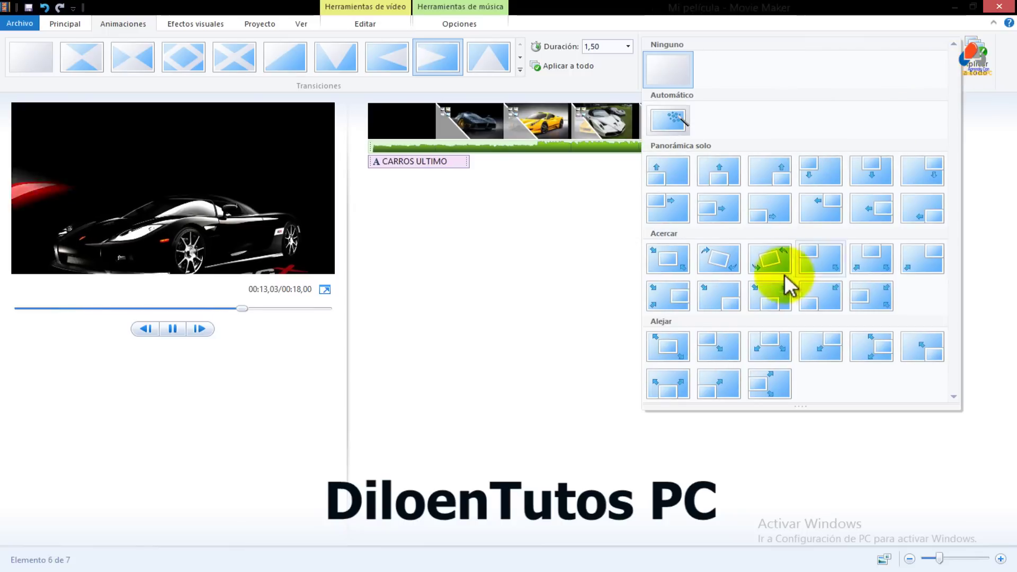
left_click(769, 284)
left_click(793, 119)
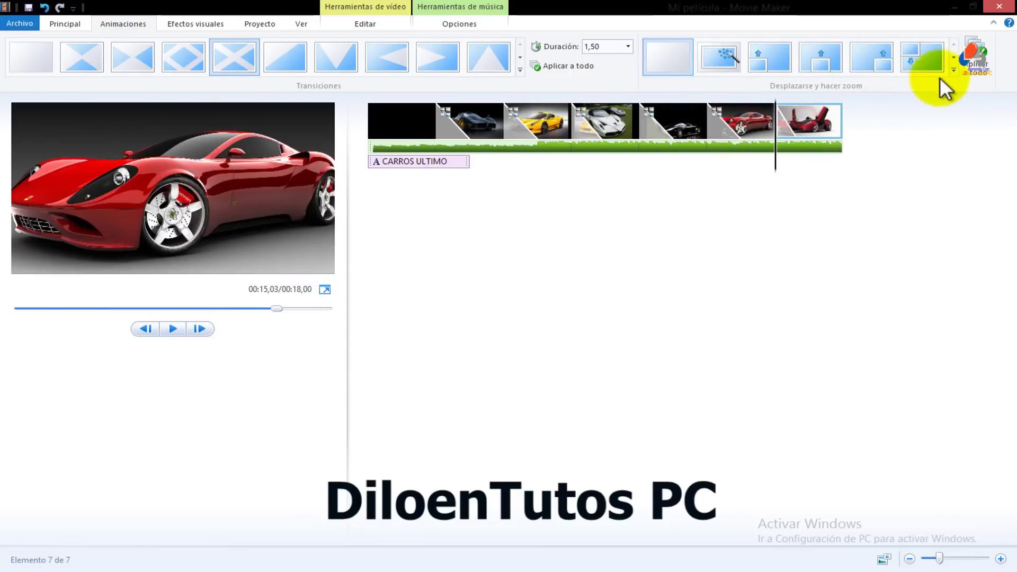
left_click(954, 73)
left_click(874, 213)
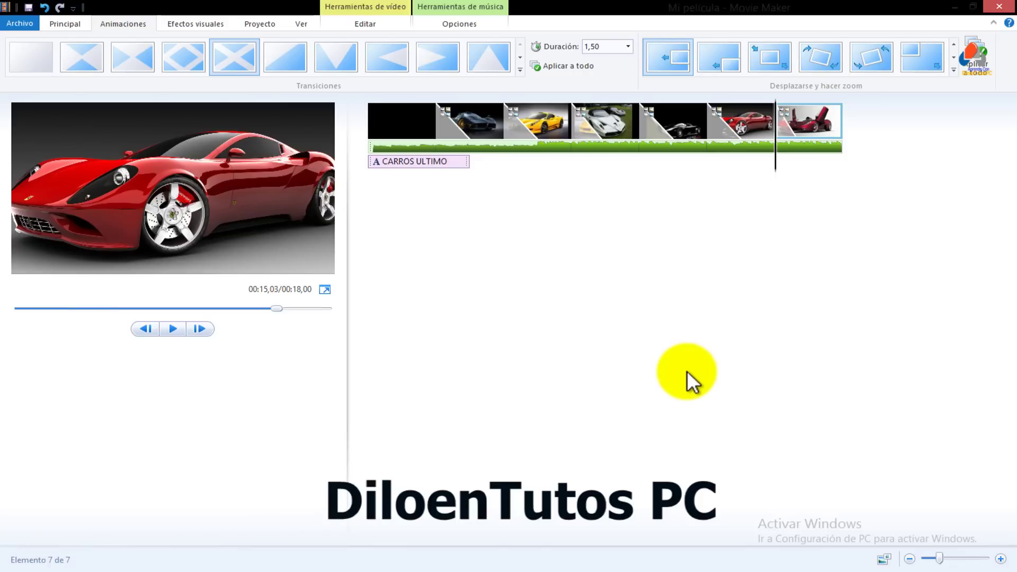
Step: Play the movie from the start to review the pan and zoom effects on the photos
left_click_drag(276, 308, 6, 316)
left_click(172, 329)
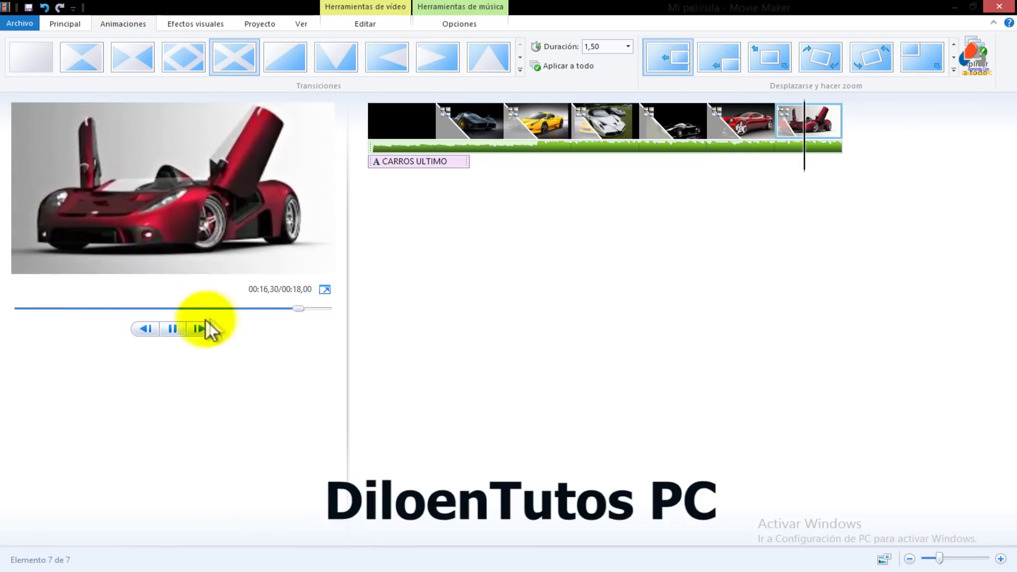
left_click(171, 329)
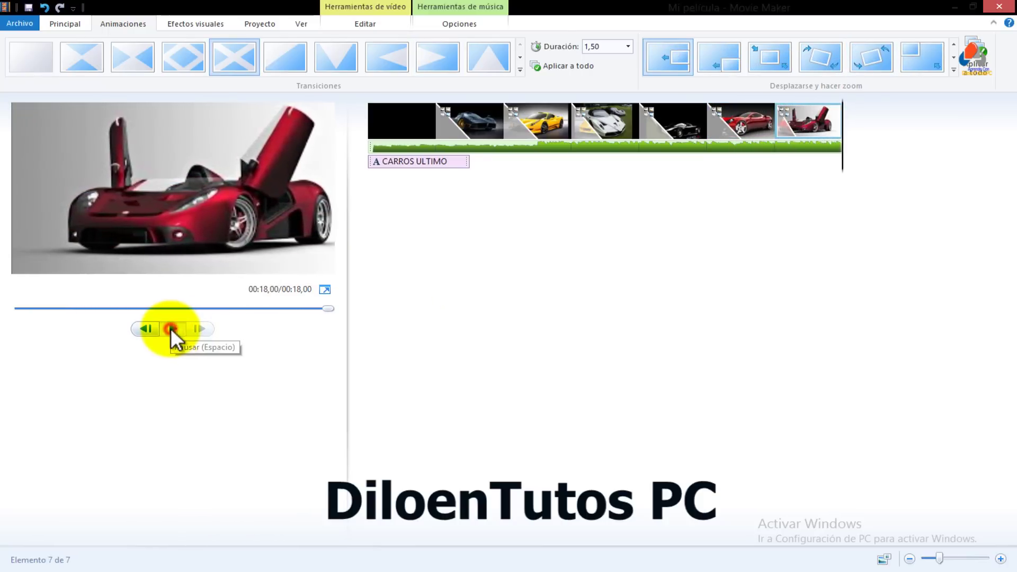
left_click(172, 329)
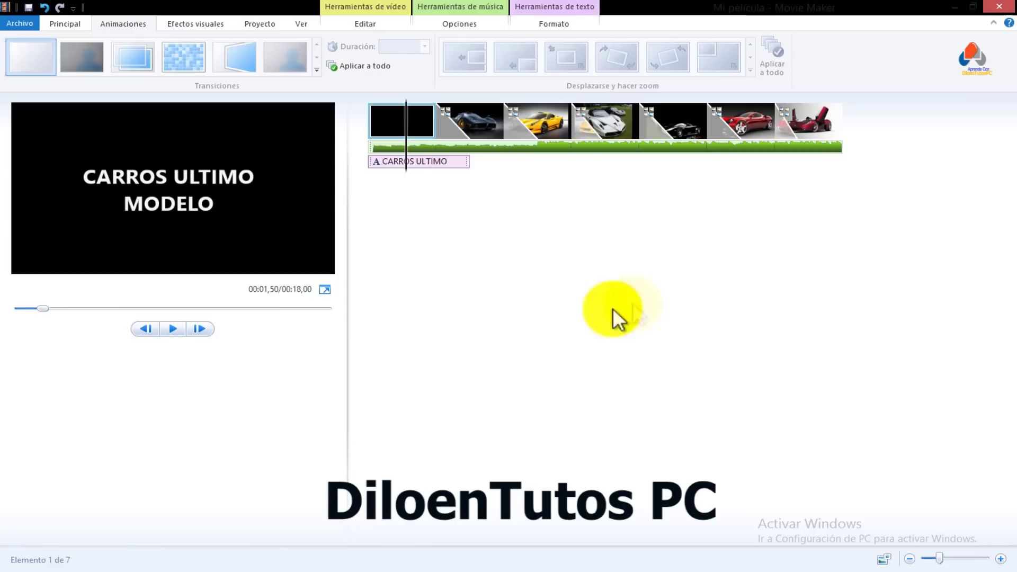
Step: Add a closing credits slide after the last photo and replace its placeholder text with MUCHAS GRACIAS
left_click(66, 24)
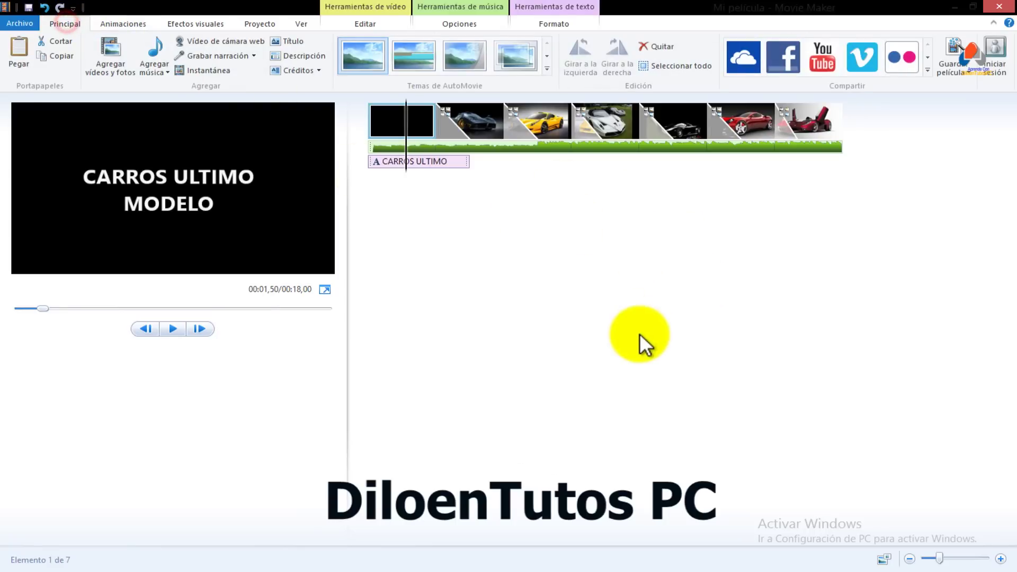
left_click(298, 68)
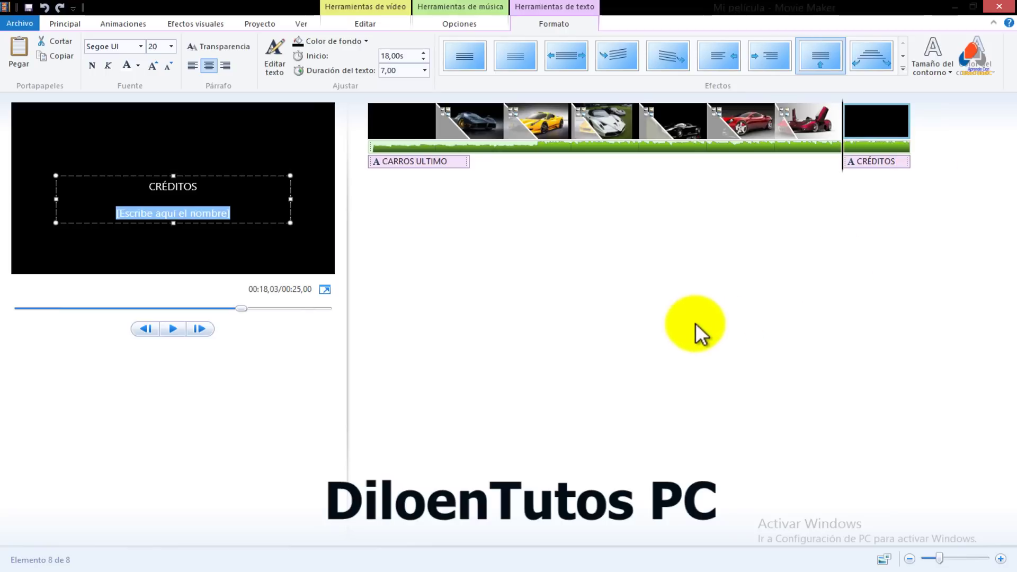
left_click(240, 211)
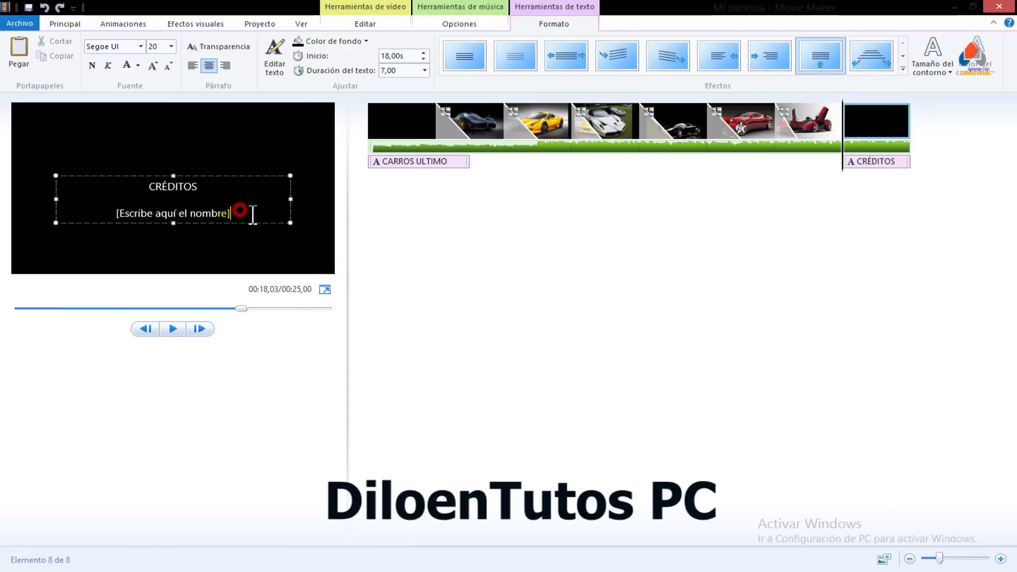
left_click_drag(252, 214, 102, 190)
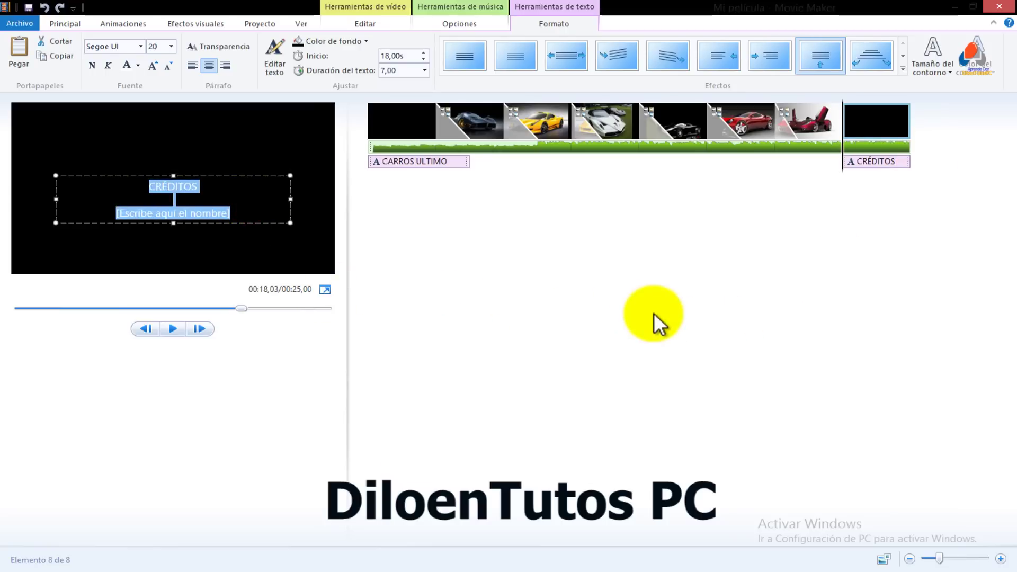
type("GRACIA")
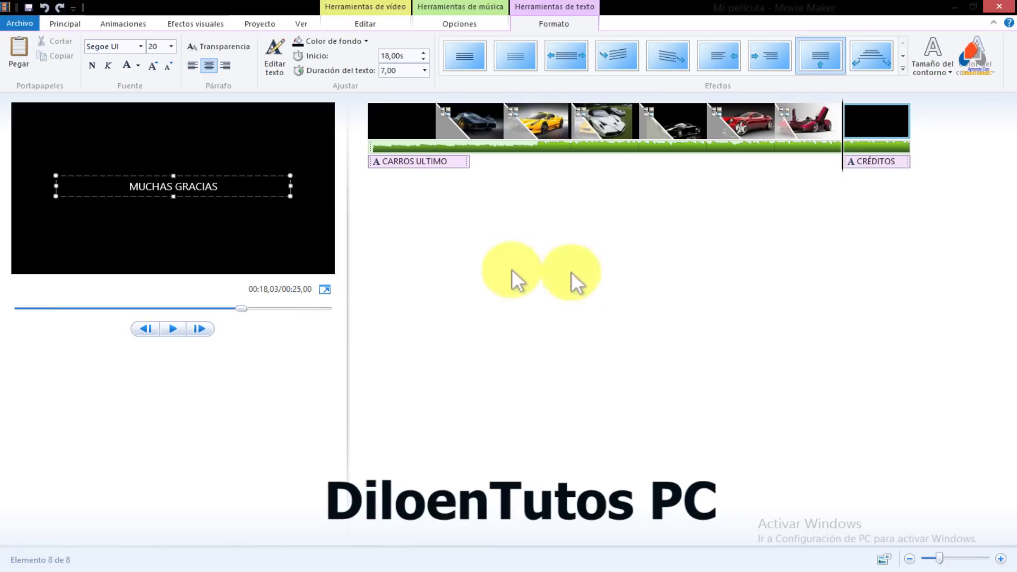
left_click(729, 433)
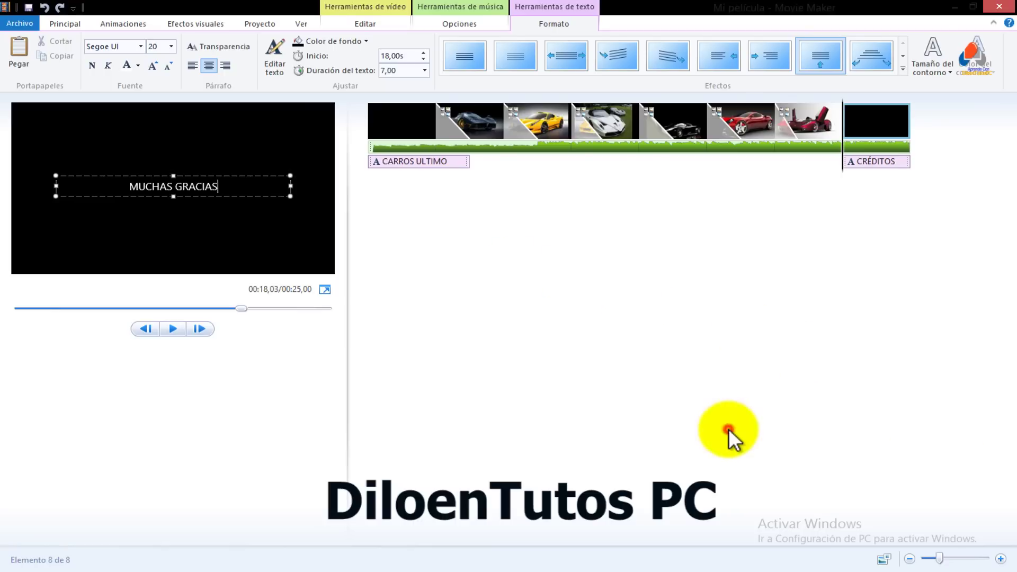
Step: Add the description MODELO 1 to the dark blue car photo, starting at about 3.03 seconds, right after the opening title's text ends
left_click(403, 169)
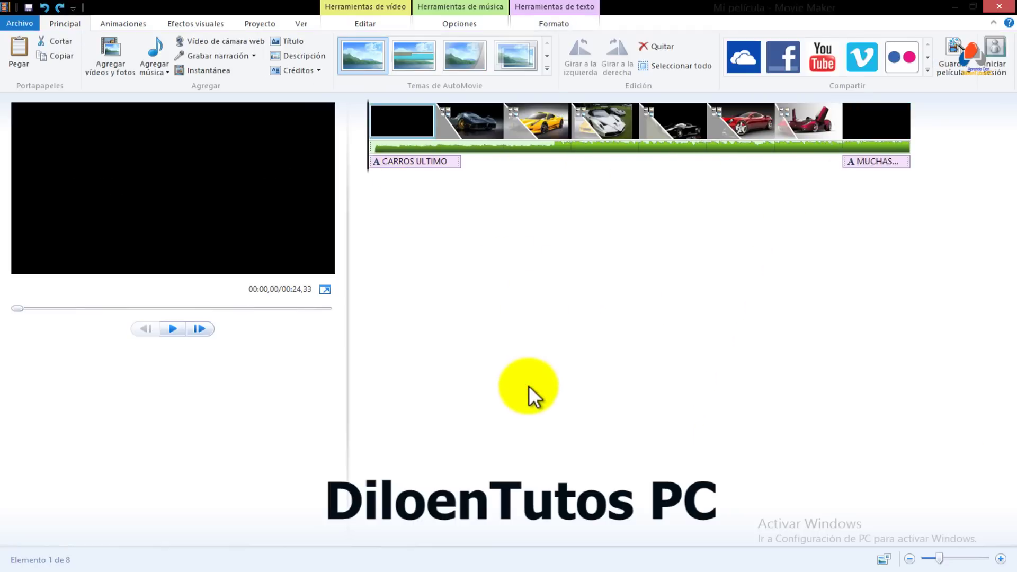
left_click(476, 128)
left_click(564, 123)
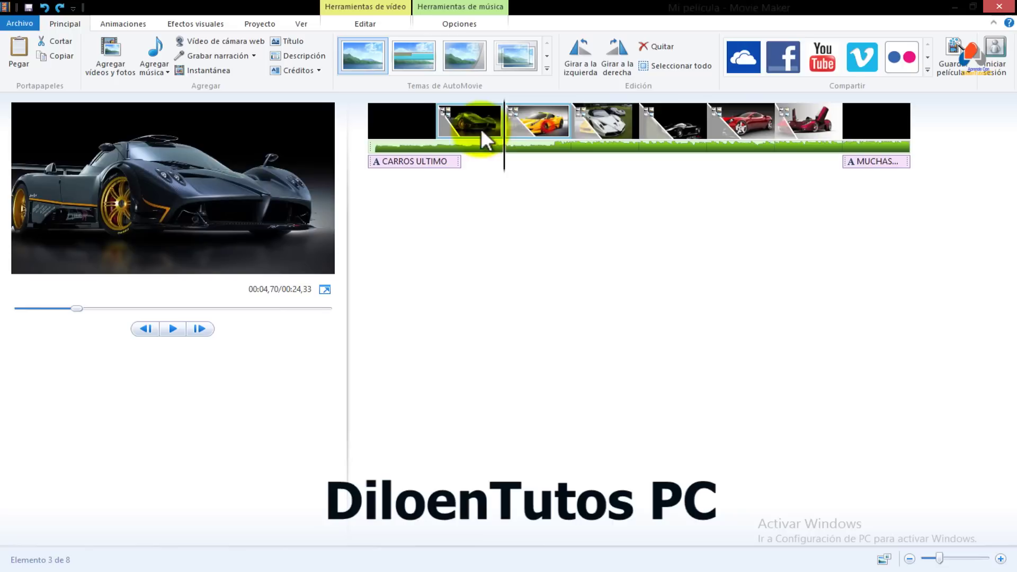
left_click_drag(504, 146, 462, 174)
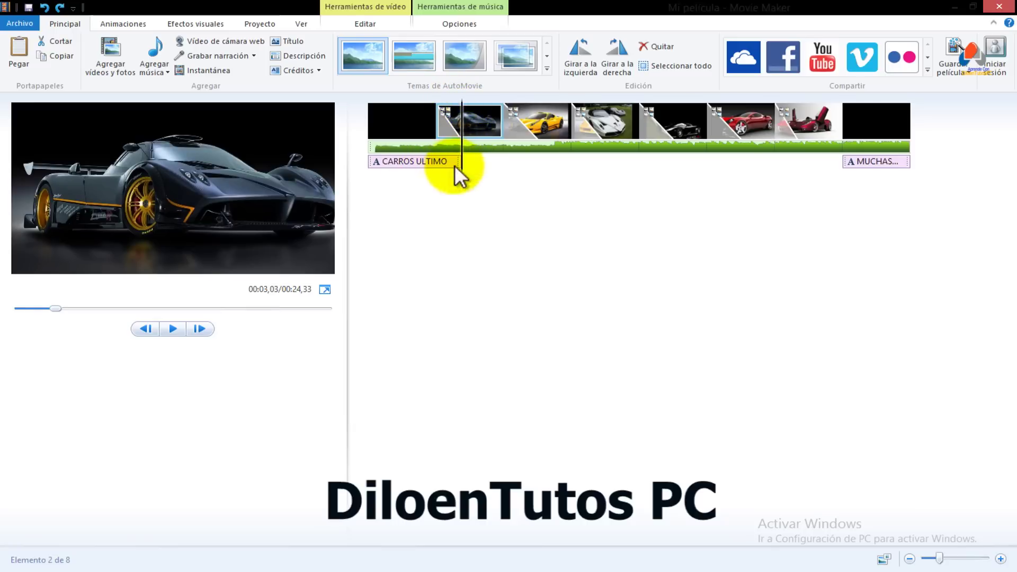
left_click(300, 56)
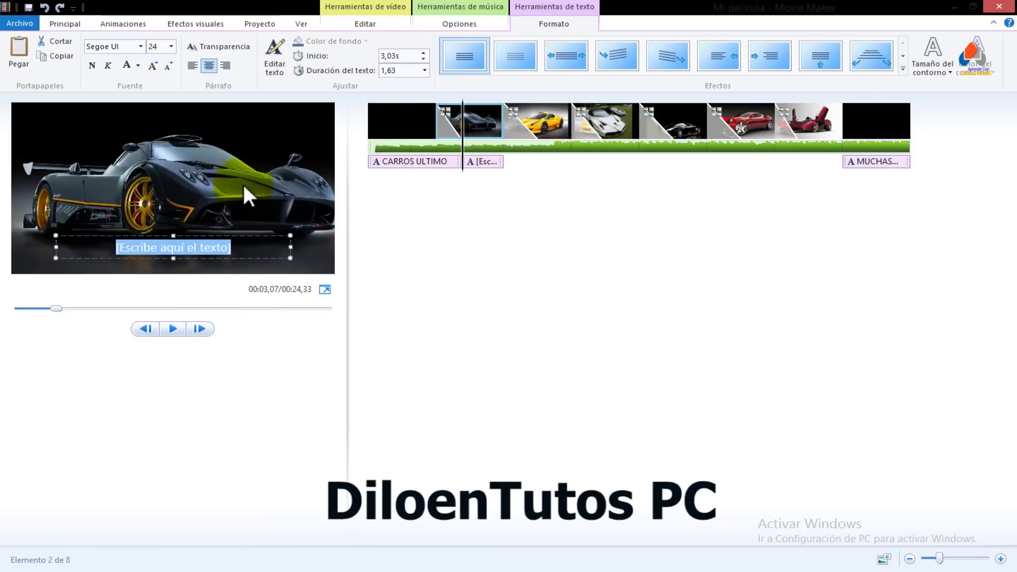
type("M")
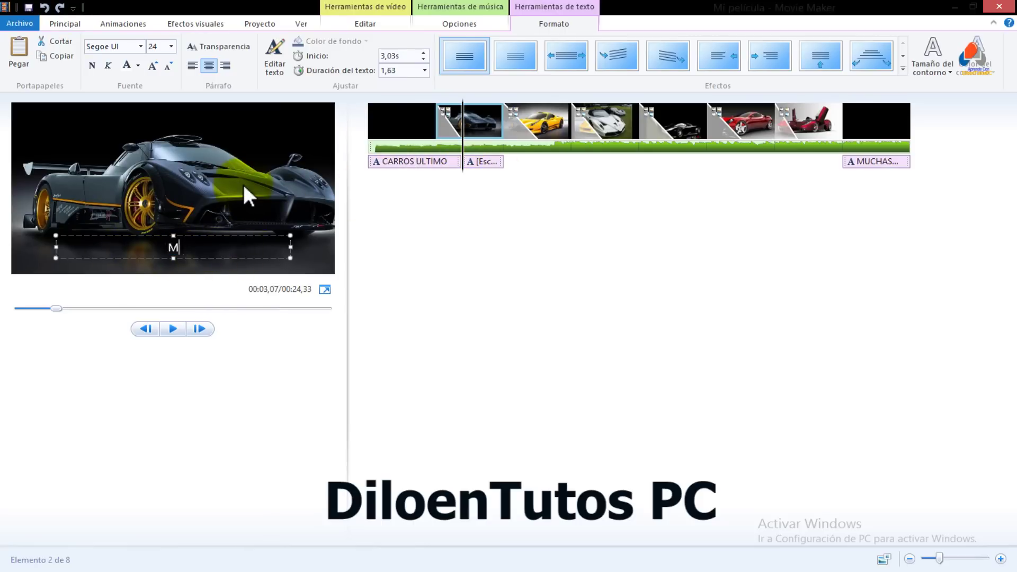
type("ODELO 1")
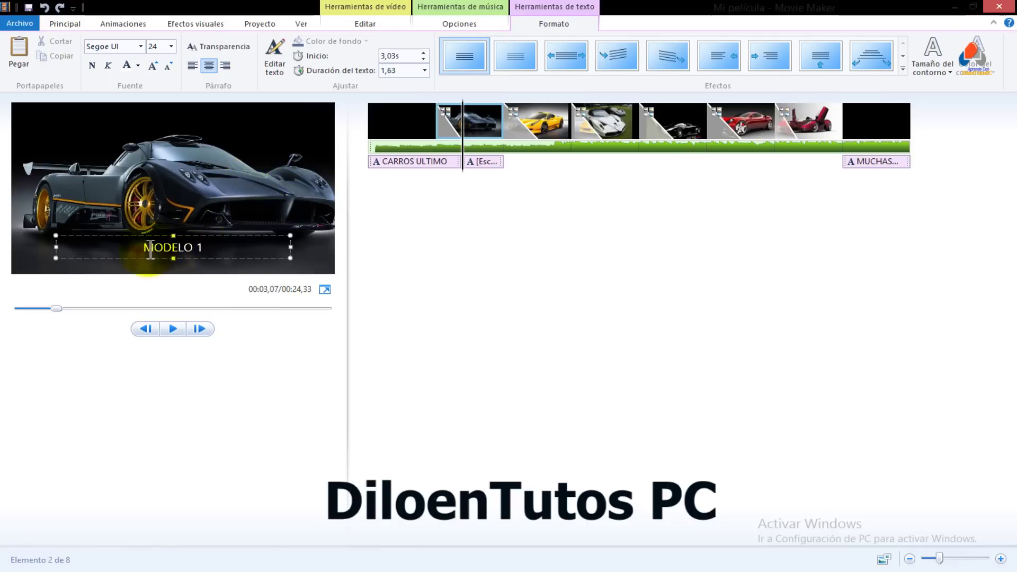
Step: Make the MODELO 1 caption bold, narrow its text box and place it in the upper-left corner of the photo
left_click_drag(181, 248, 205, 248)
left_click(91, 65)
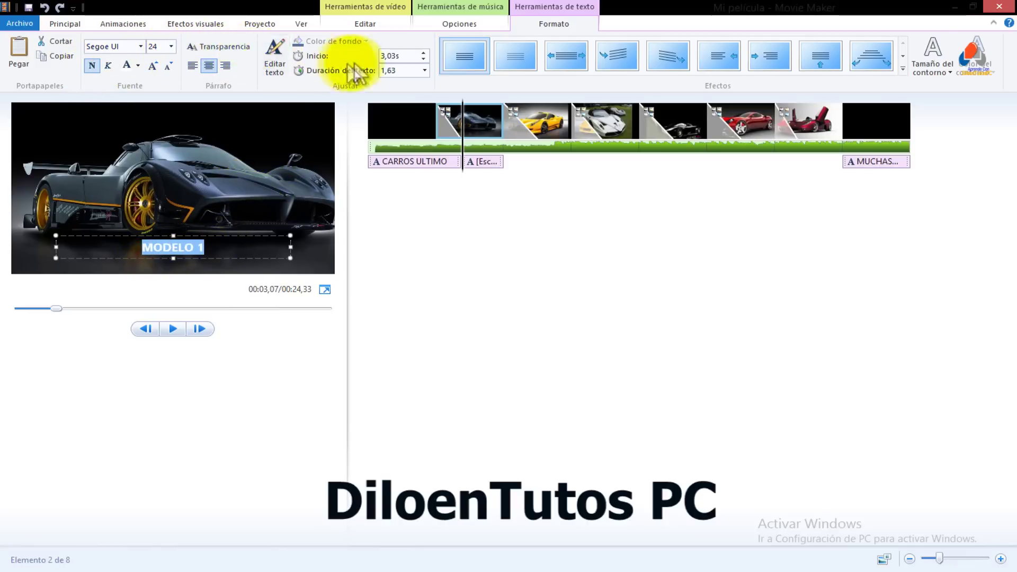
left_click_drag(289, 248, 181, 247)
left_click_drag(107, 232, 66, 108)
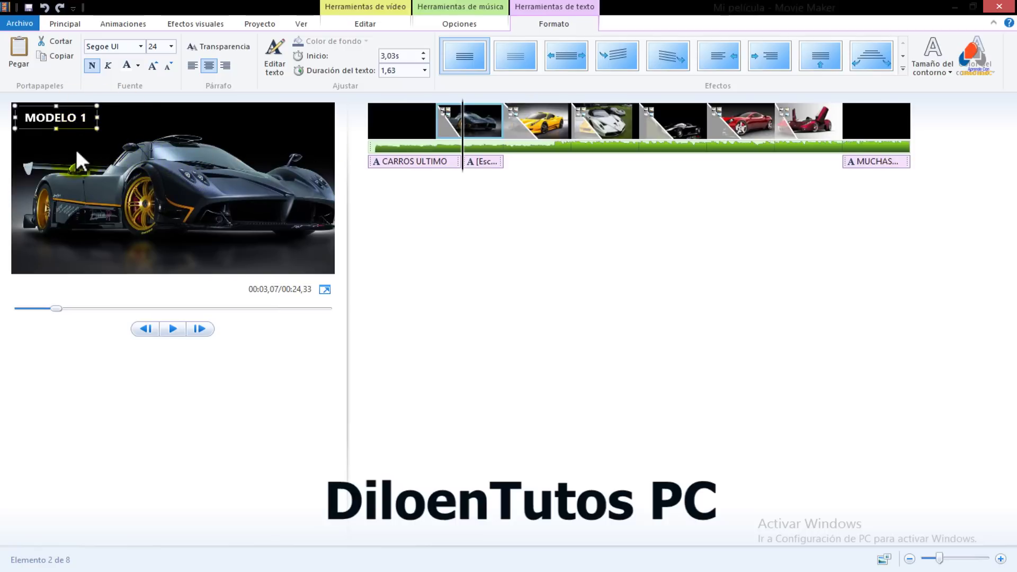
Step: Caption the yellow car photo MODELO 2 from about 6.13 seconds, in bold in the photo's upper-left corner
left_click_drag(464, 143, 543, 157)
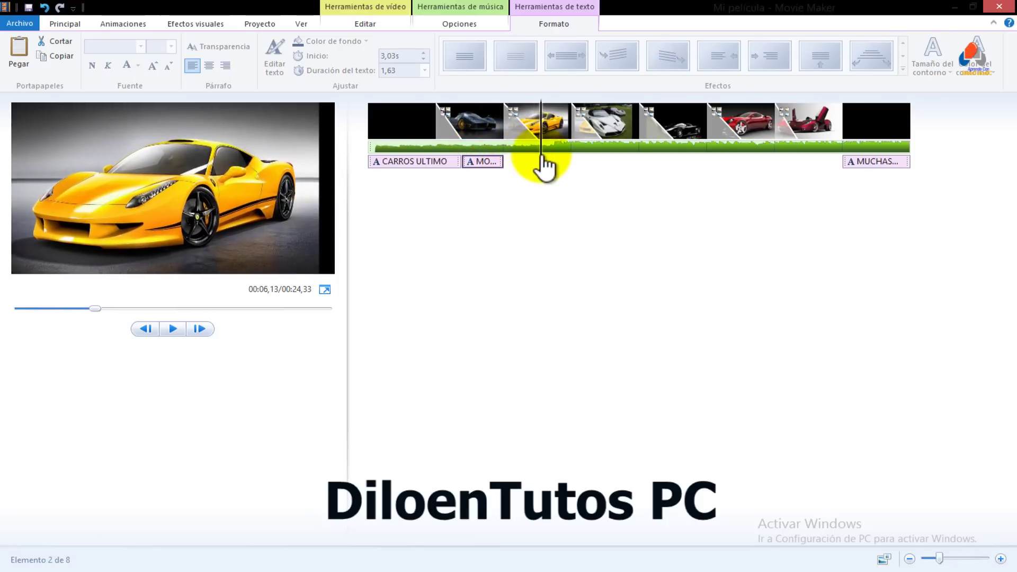
left_click(523, 157)
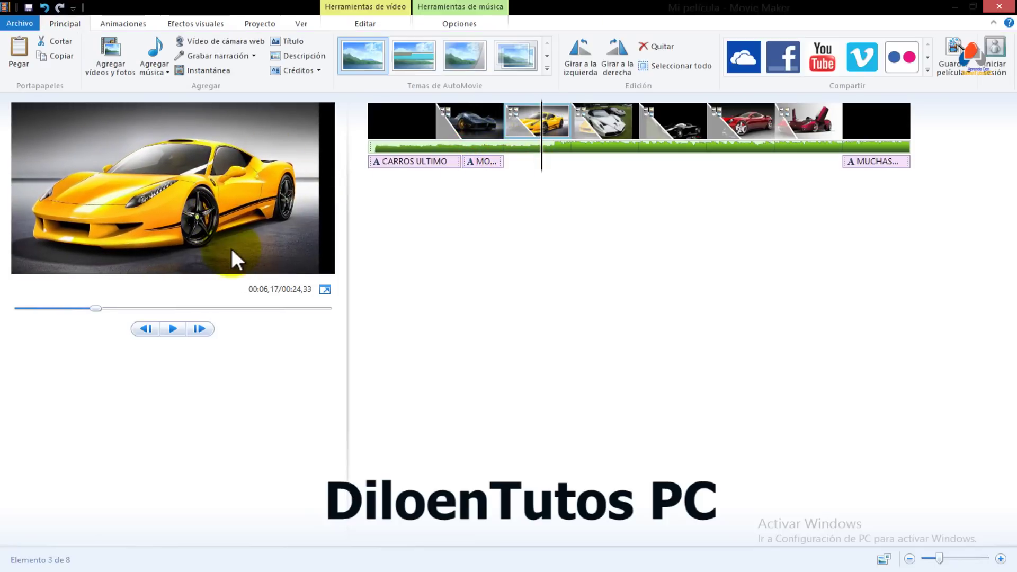
left_click(294, 56)
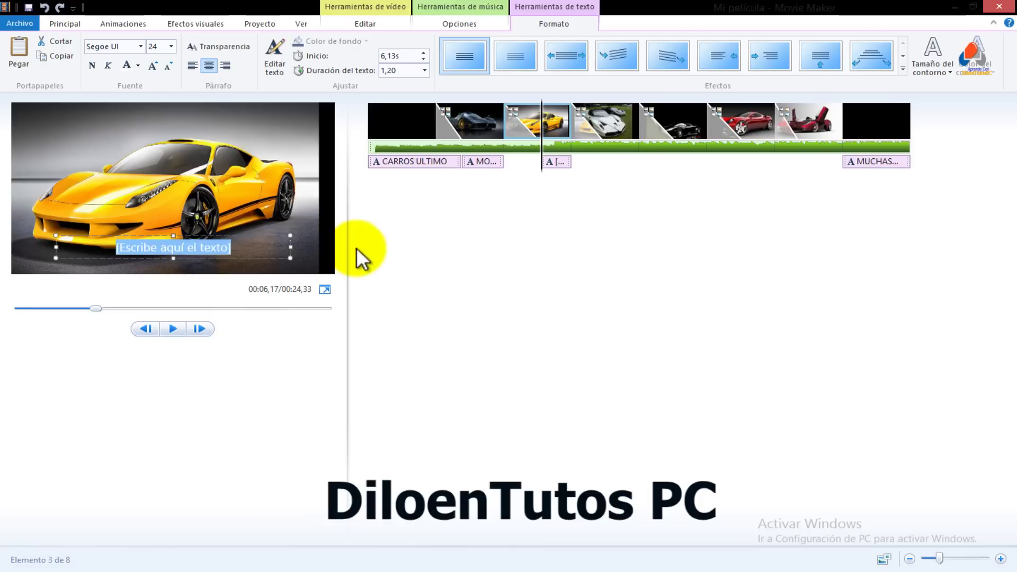
type("MODELO 2")
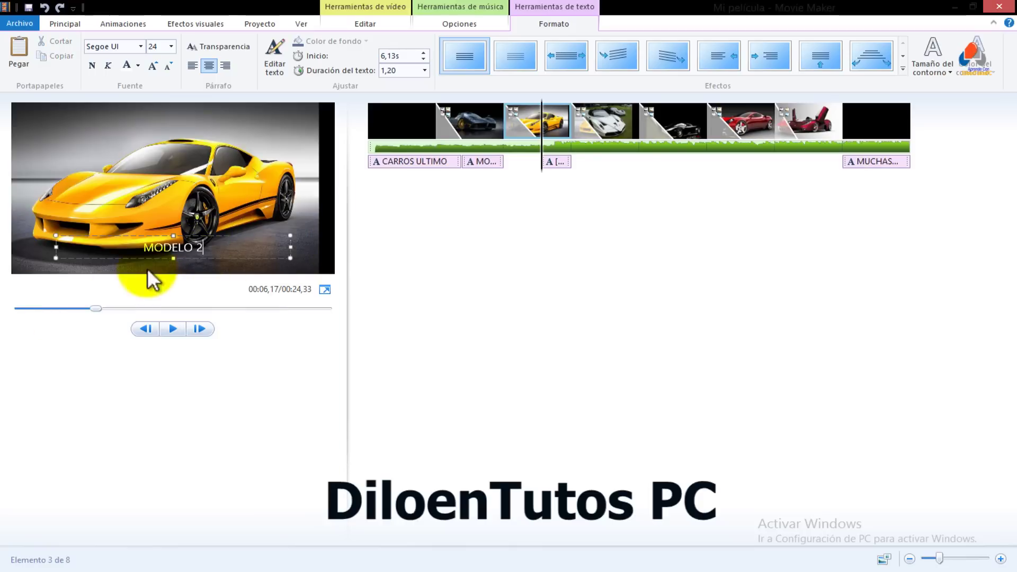
left_click_drag(143, 248, 204, 253)
left_click(92, 65)
left_click_drag(55, 245, 48, 105)
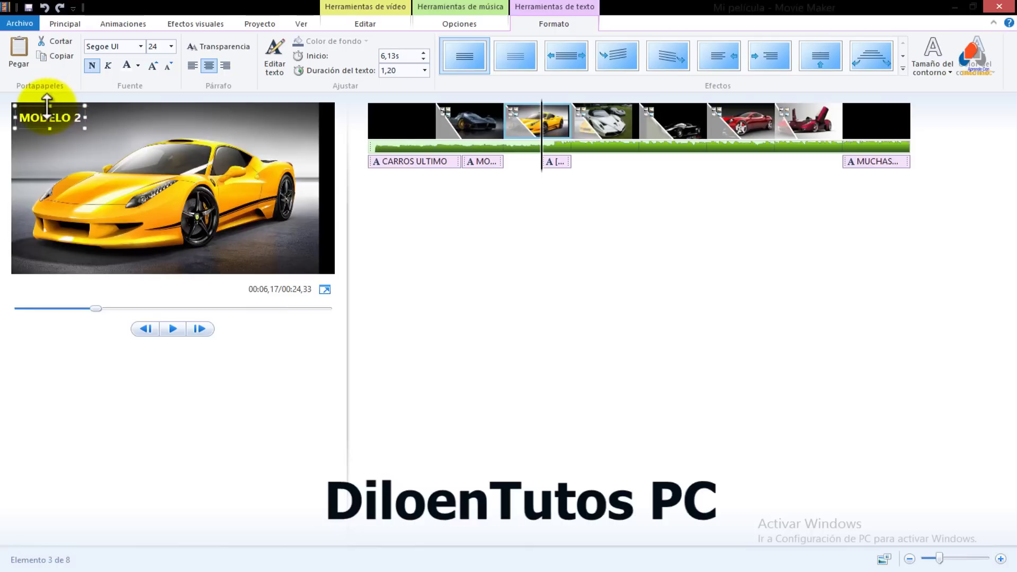
Step: Caption the white car photo MODELO 3 from about 8.73 seconds, in bold in the photo's lower-left corner
left_click_drag(546, 141, 604, 162)
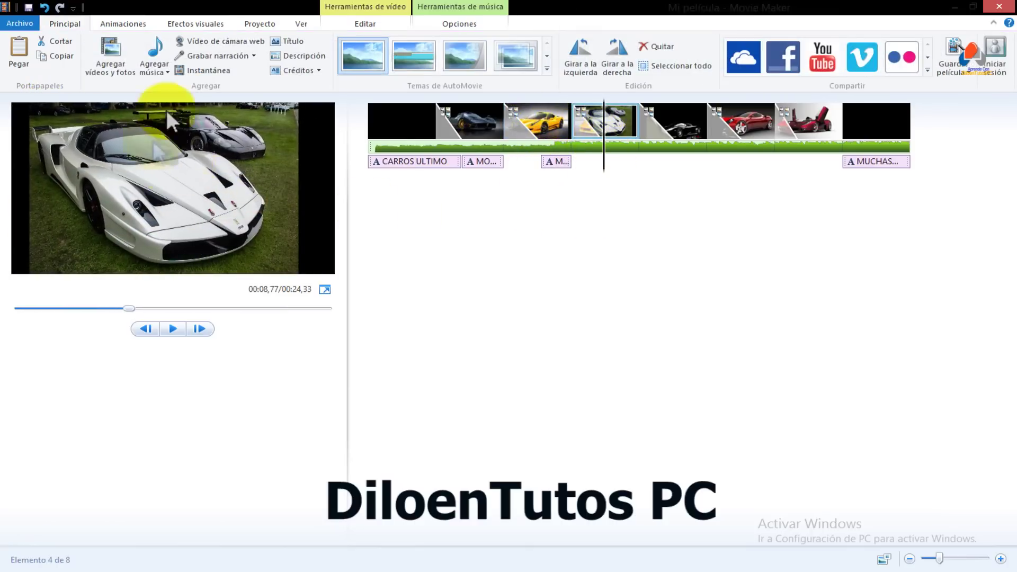
left_click(291, 50)
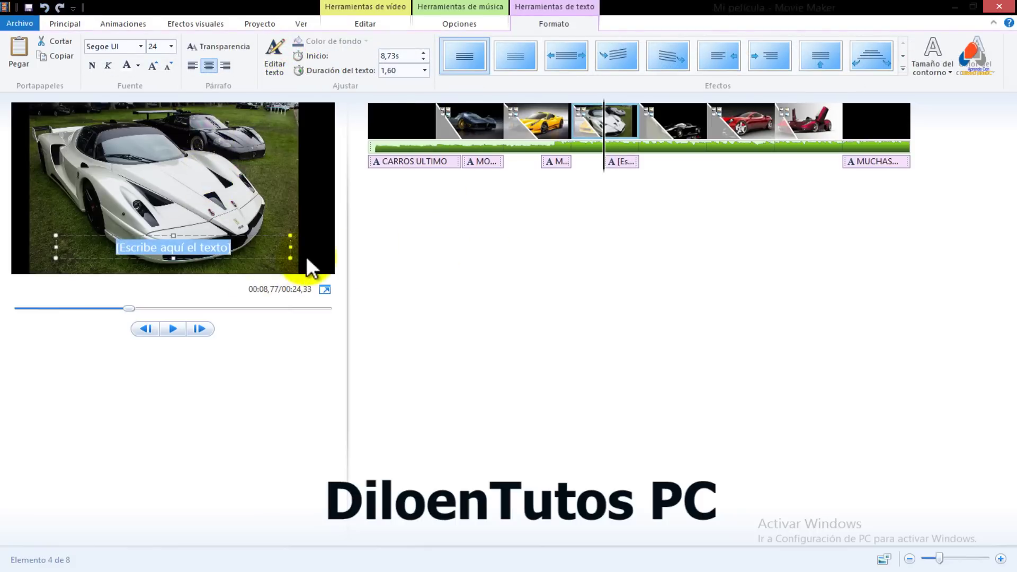
type("MO")
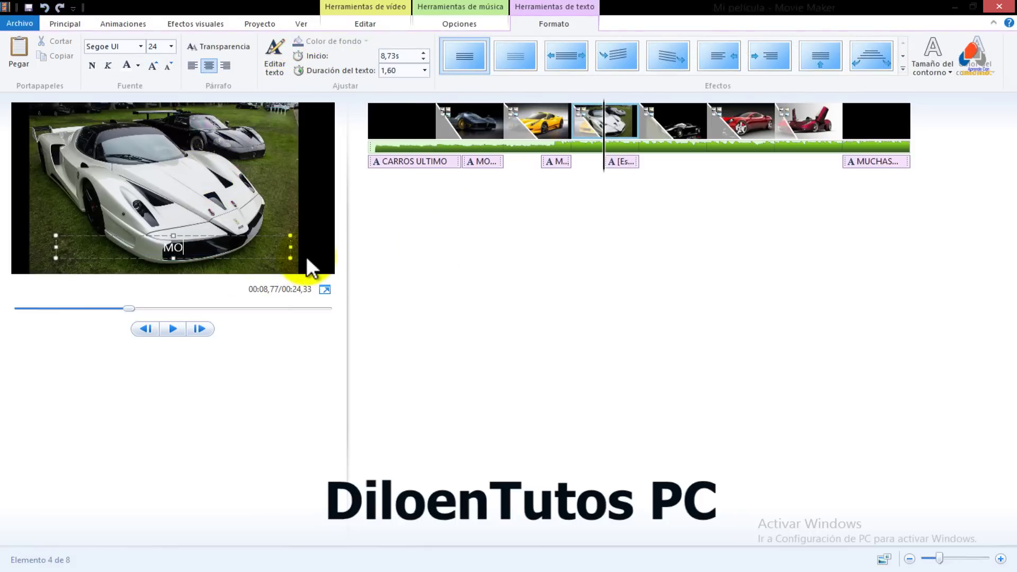
type("DELO 3")
left_click_drag(149, 243, 204, 247)
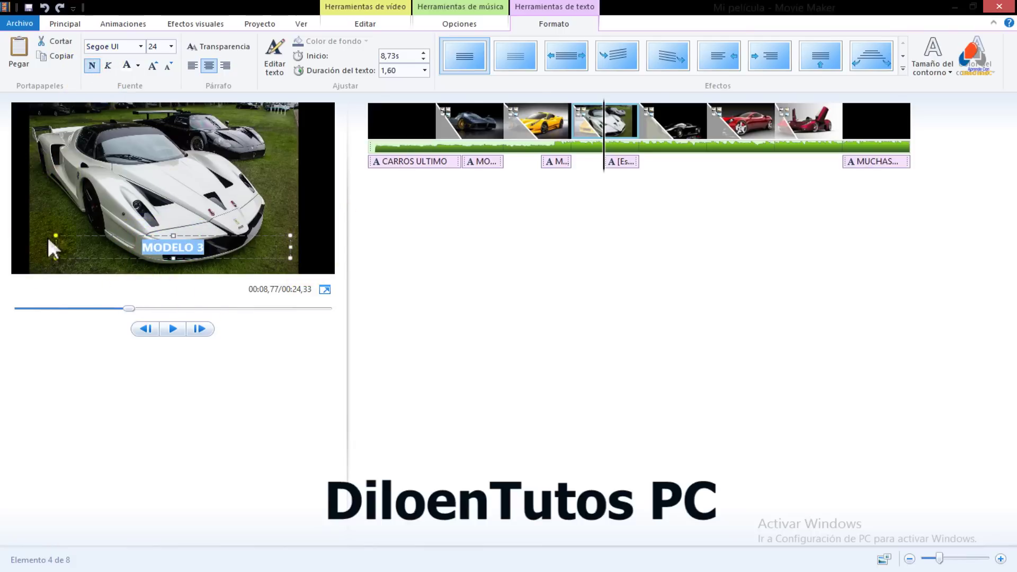
left_click_drag(55, 245, 76, 251)
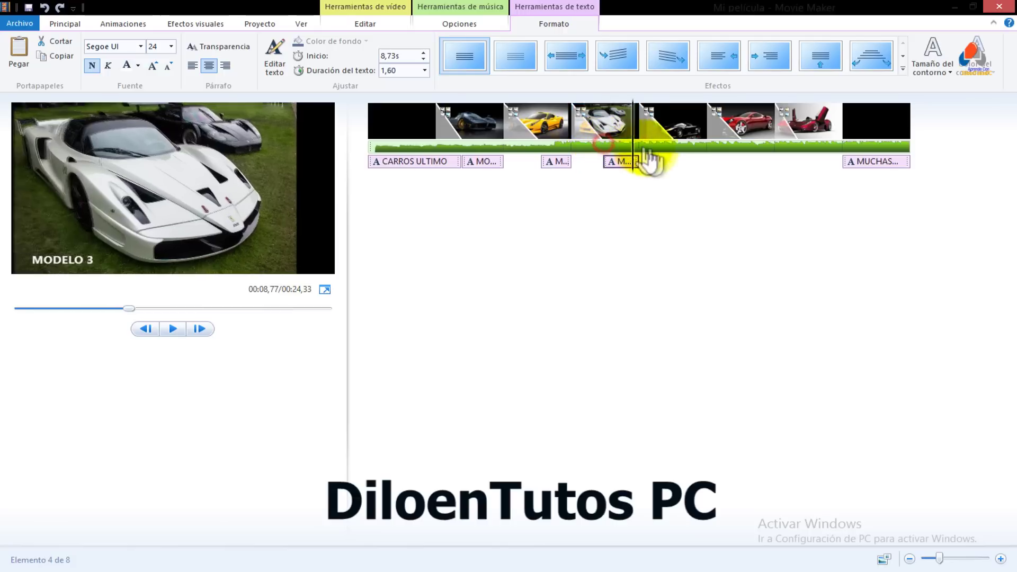
Step: Caption the black car photo MODELO 4 from about 11.37 seconds, in bold in the dark area above the car's front end
left_click(676, 161)
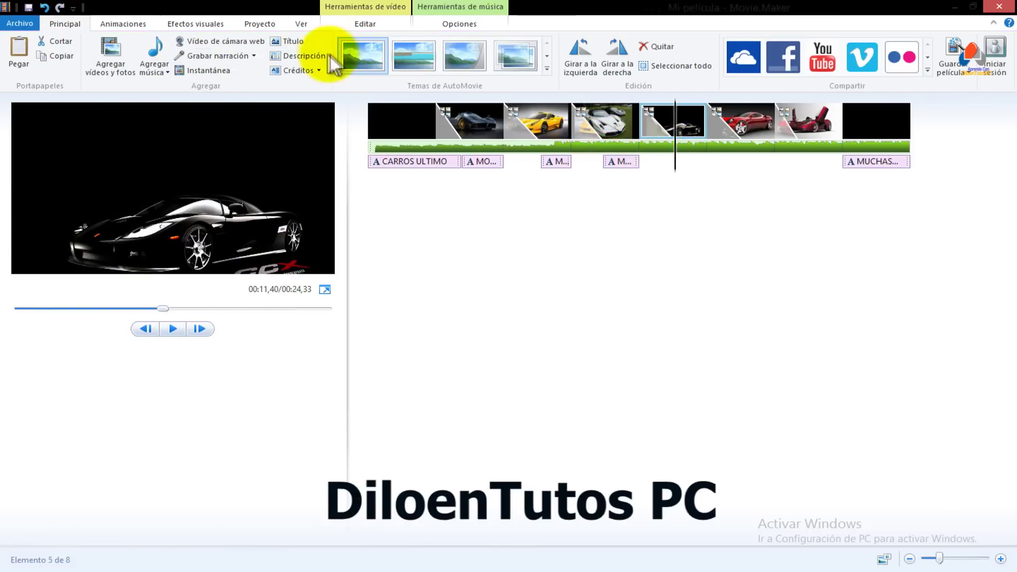
left_click(297, 56)
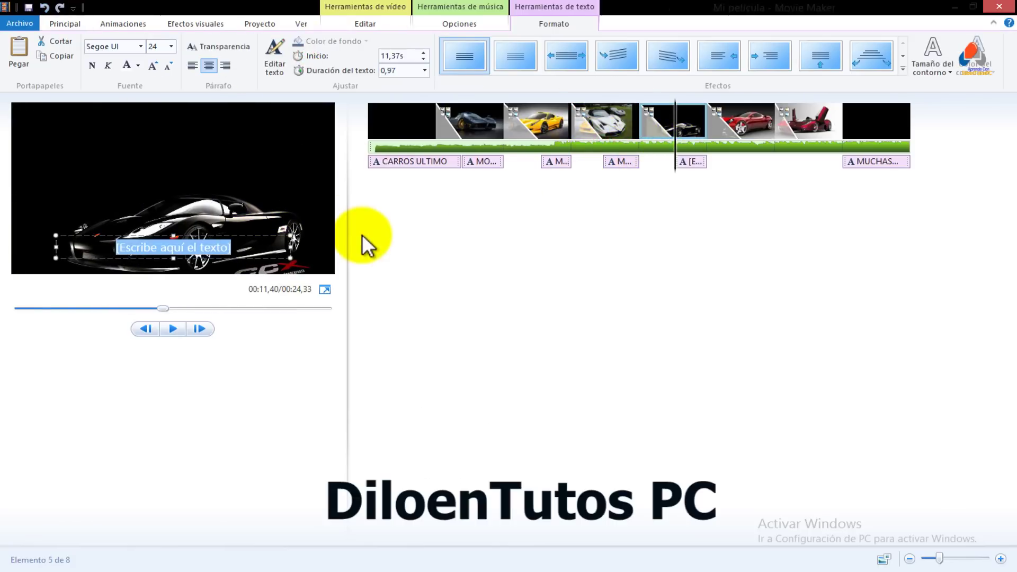
type("MODELO")
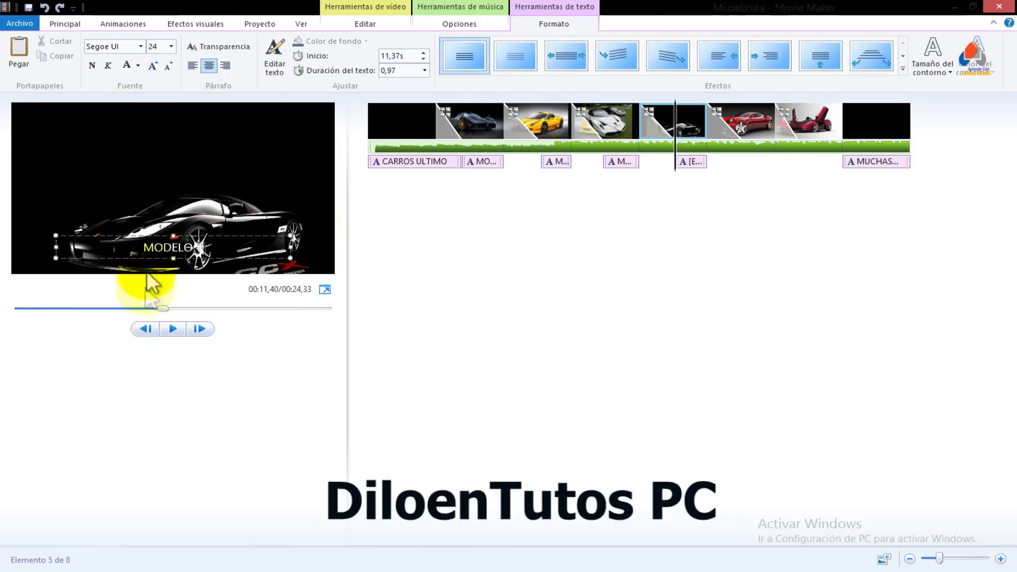
type(" 4")
key("ctrl+a")
left_click(91, 66)
left_click_drag(59, 246, 112, 159)
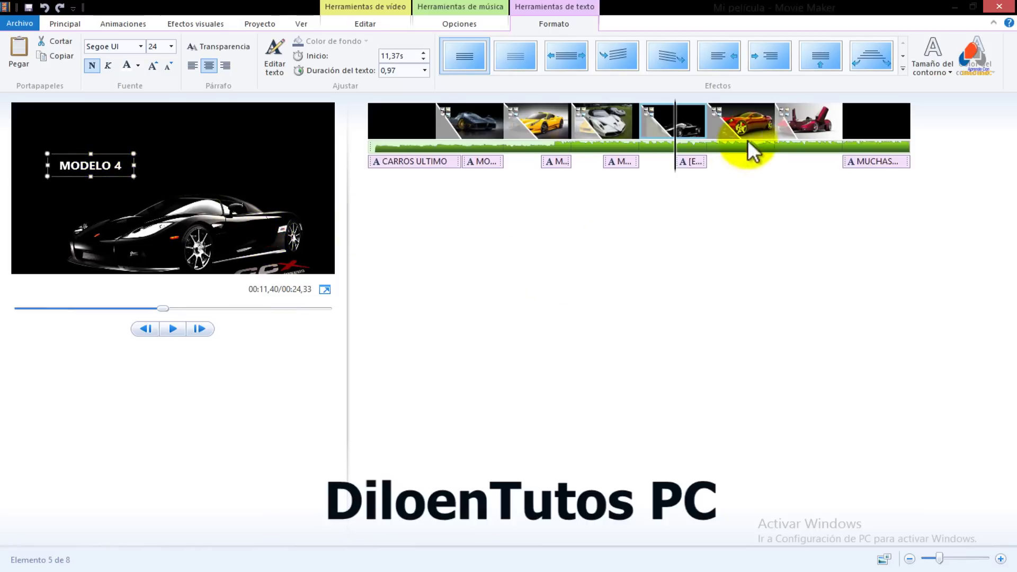
Step: Caption the red car photo with closed doors MODELO 5 from about 13.37 seconds, in bold in the photo's upper-left corner
left_click(741, 167)
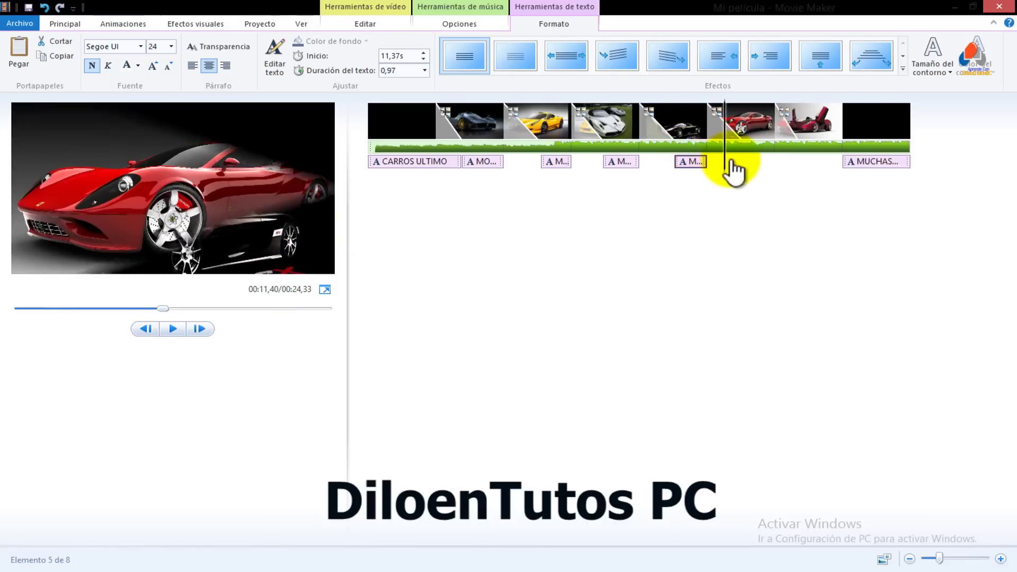
left_click(300, 54)
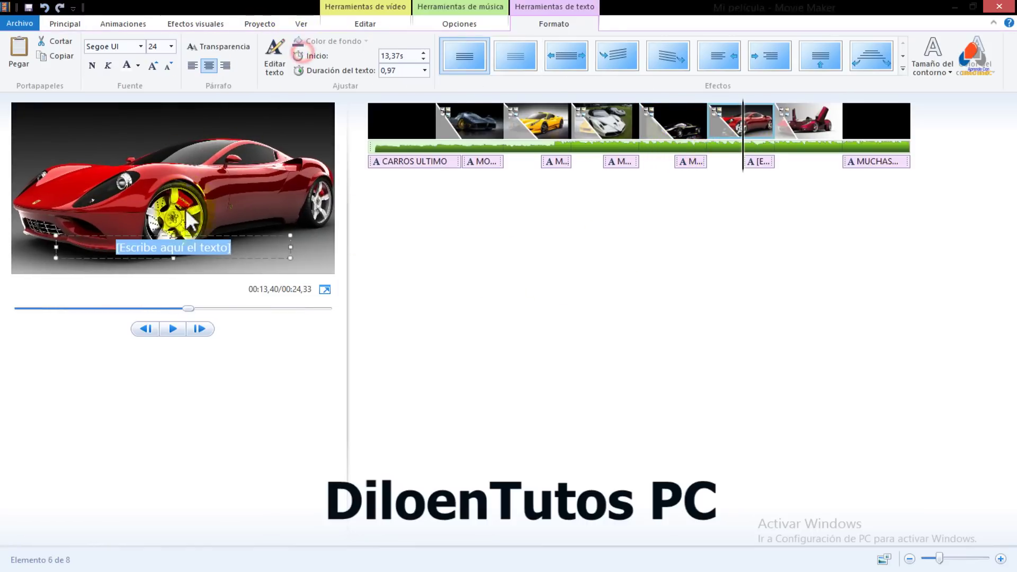
type("MDO")
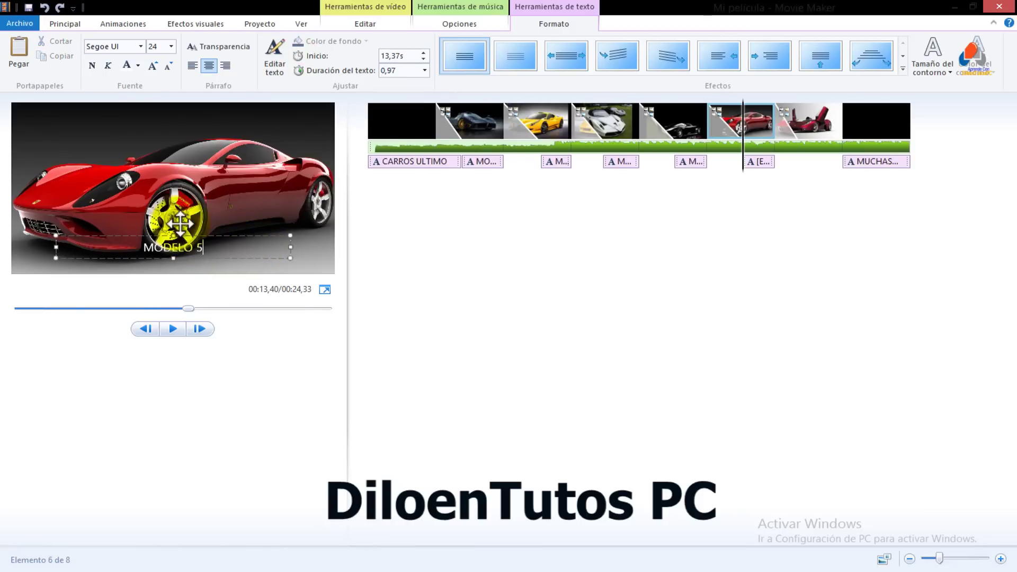
triple_click(157, 251)
left_click(91, 65)
left_click_drag(65, 246, 35, 112)
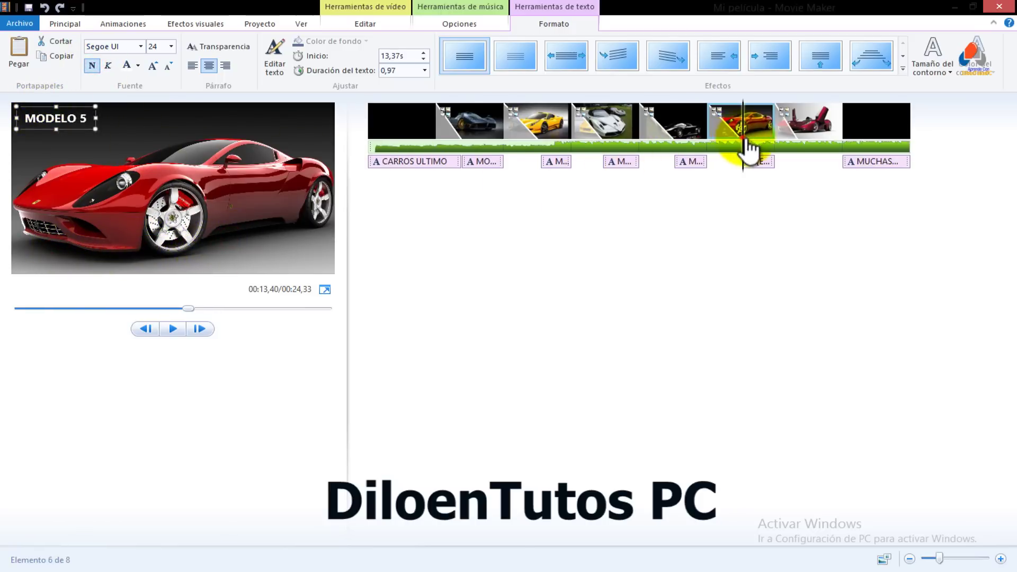
Step: Caption the red car photo with raised doors MODELO 6 from about 15.60 seconds, in bold in the photo's upper-left corner
left_click(801, 153)
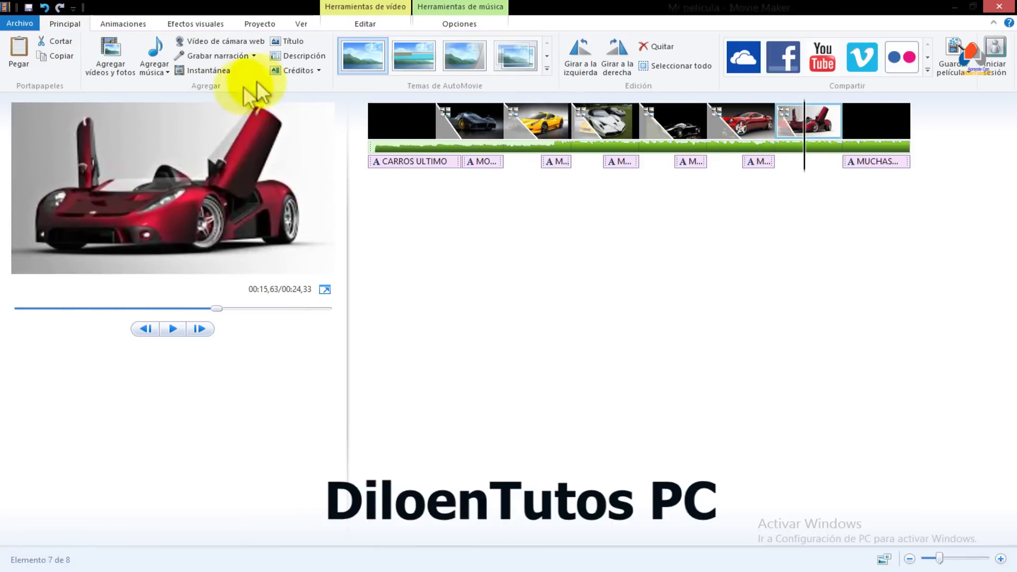
left_click(296, 56)
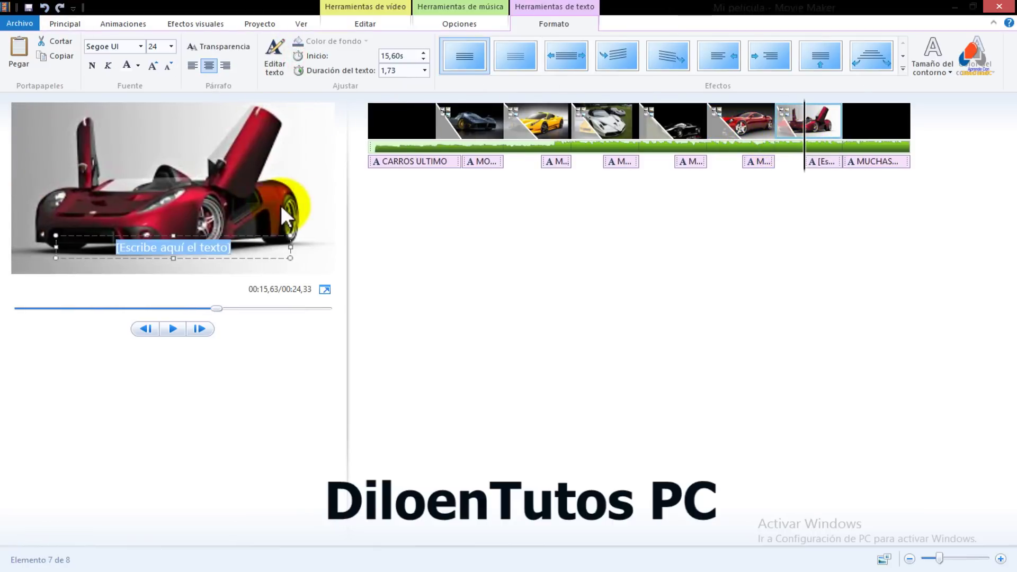
type("MOD")
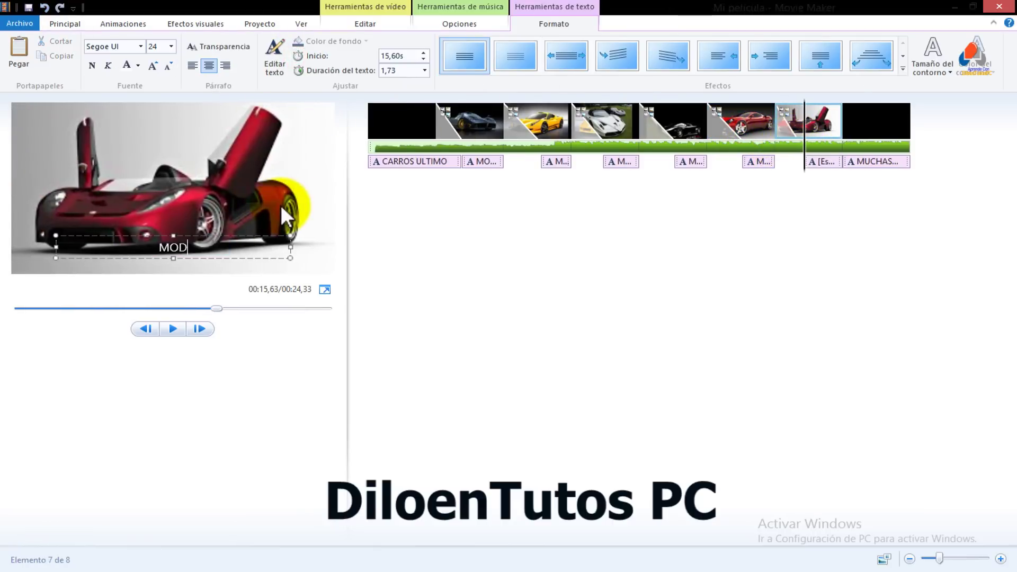
type("ELO 6")
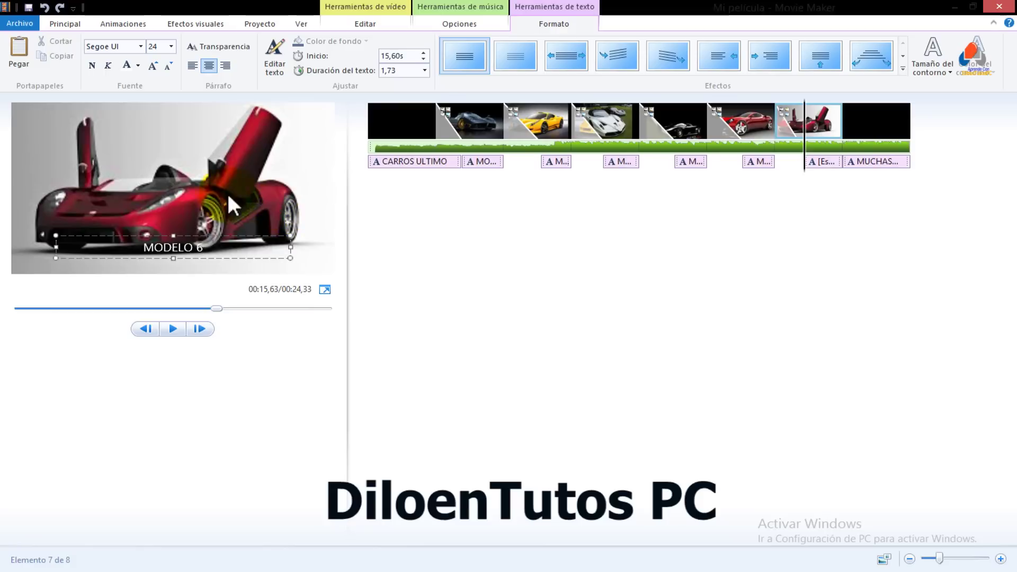
left_click(91, 65)
left_click_drag(58, 247, 214, 225)
left_click_drag(102, 161, 43, 101)
left_click(285, 414)
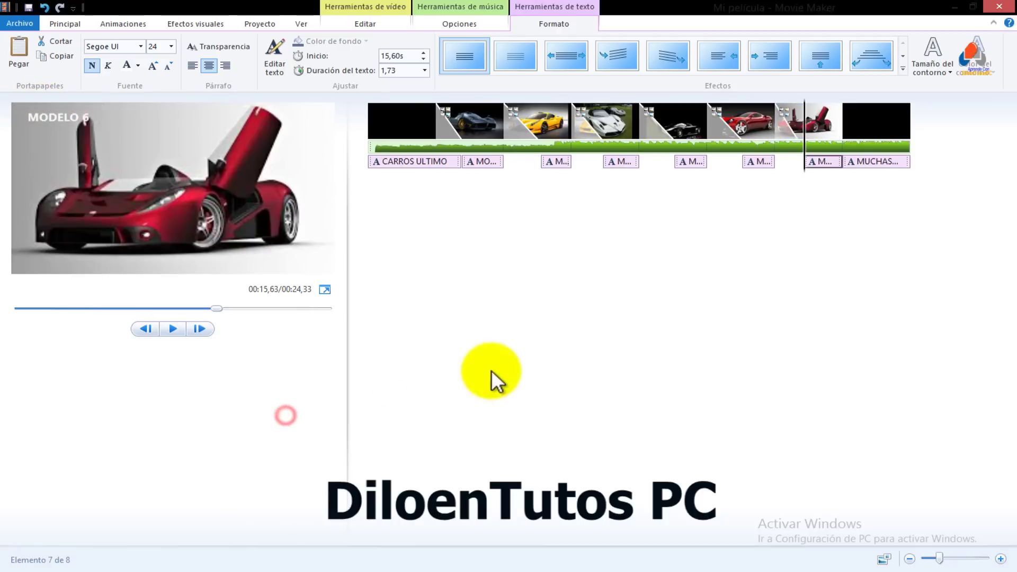
Step: Play the movie from the start to review the captions on all the photos
left_click(216, 308)
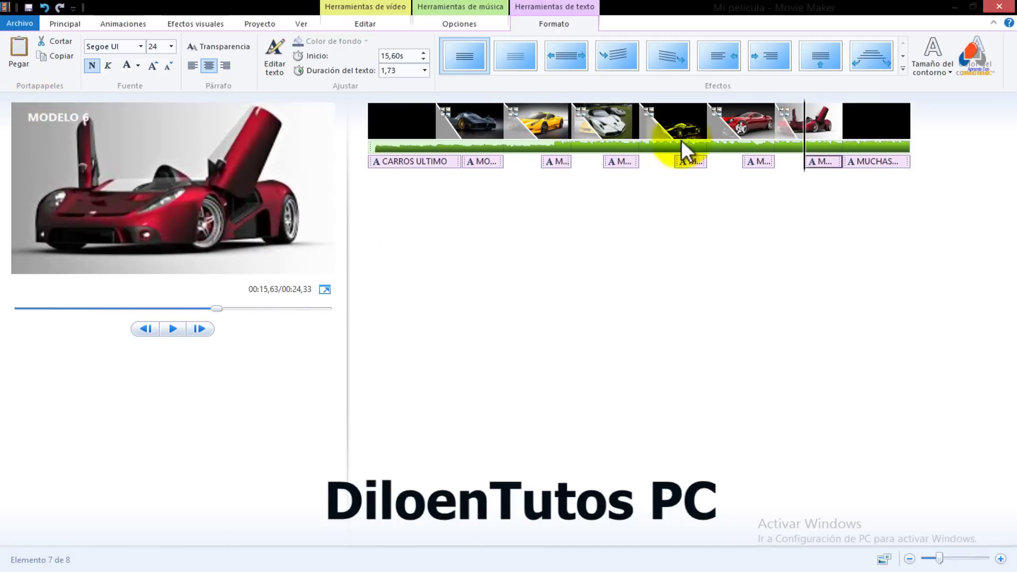
left_click_drag(215, 309, 16, 318)
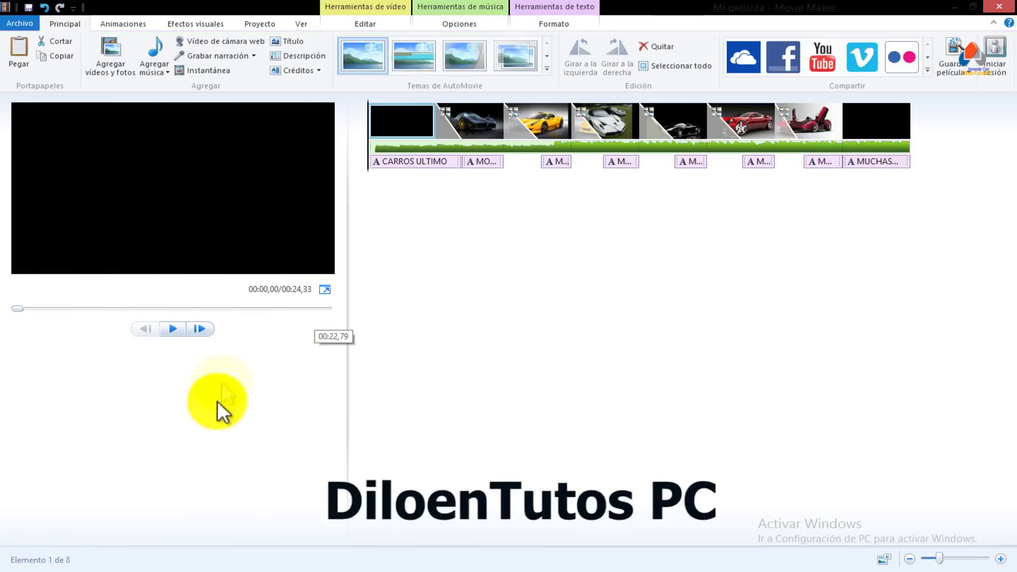
left_click(174, 329)
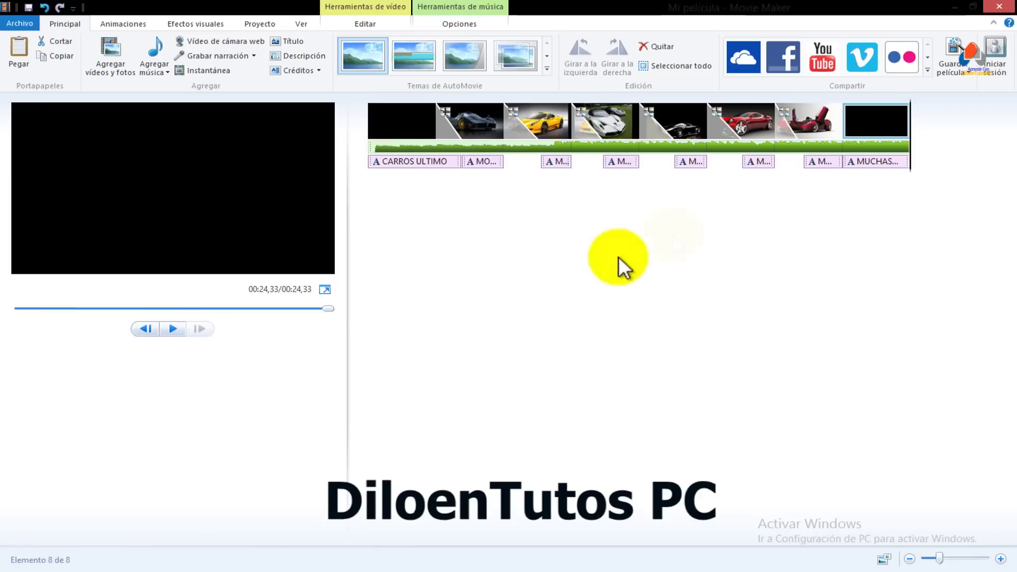
Step: Set the text duration of the MUCHAS GRACIAS closing credits to 3.00 seconds
left_click(873, 113)
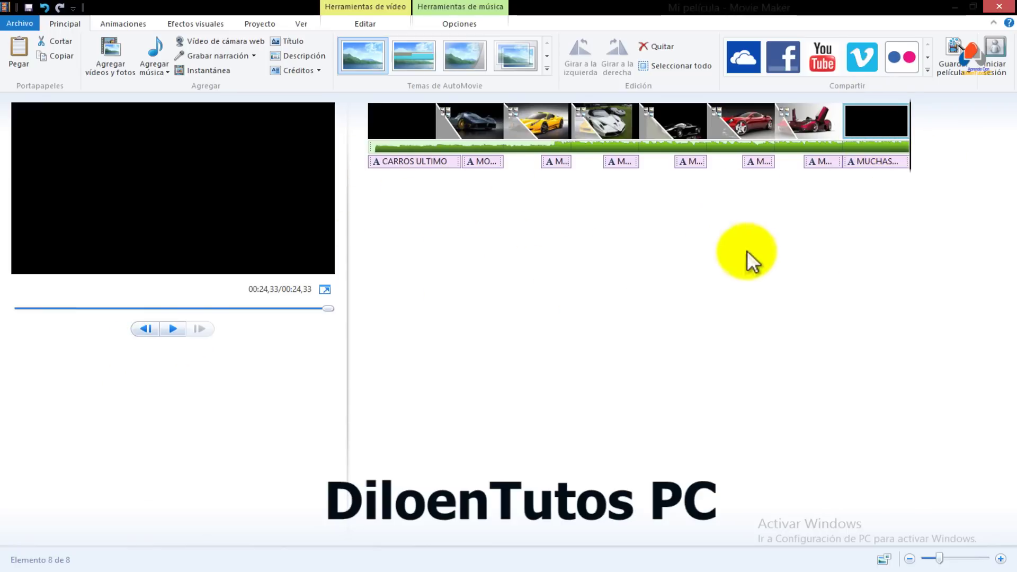
left_click(865, 162)
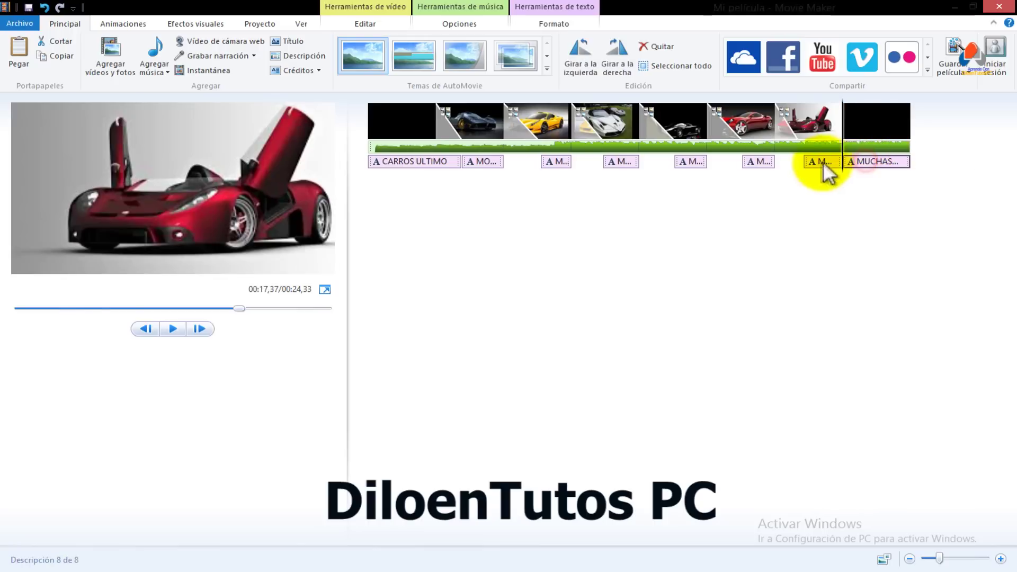
double_click(858, 161)
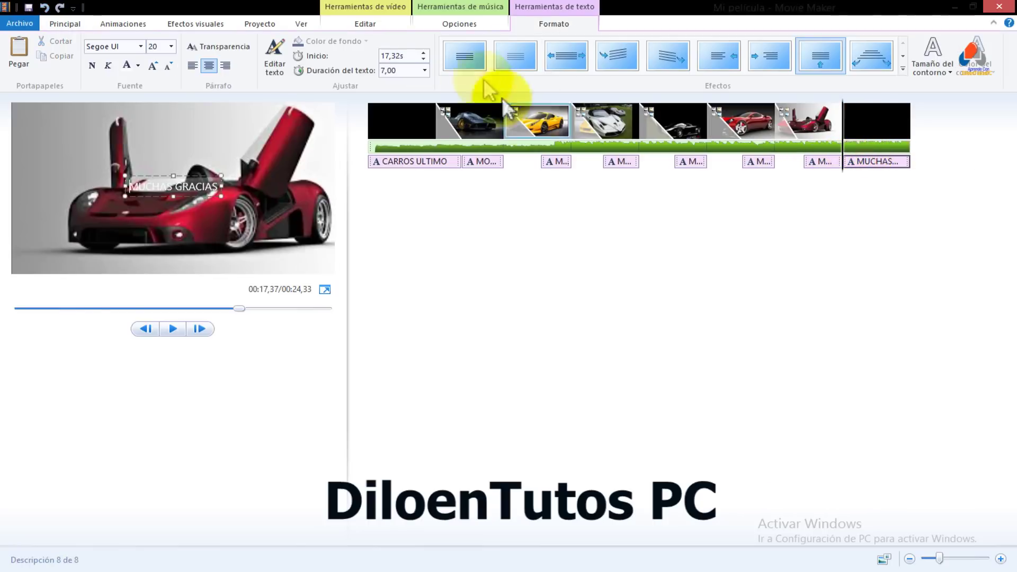
left_click(427, 70)
left_click(393, 107)
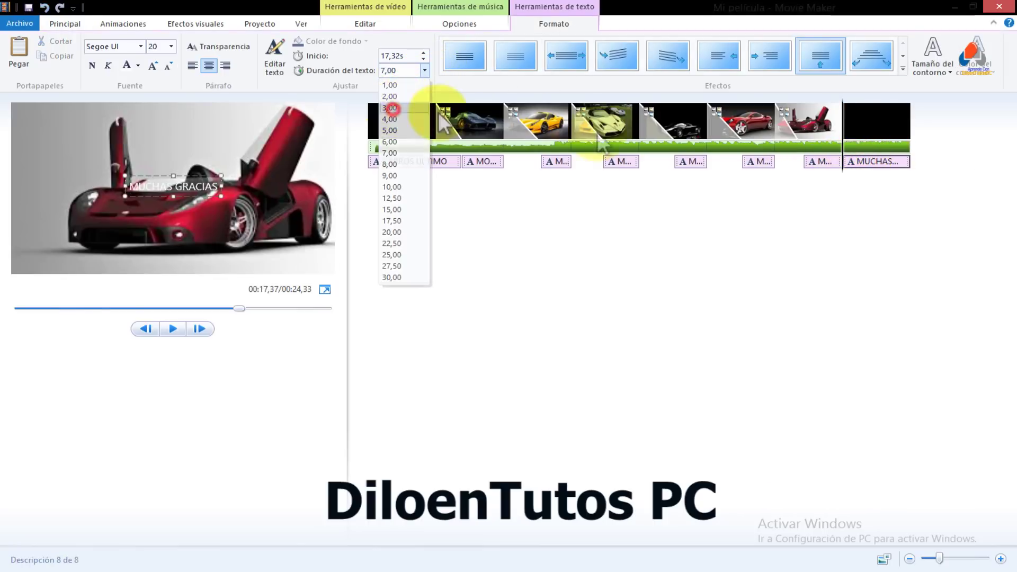
Step: Set the duration of the black closing credits slide to 3.00 seconds
left_click(863, 123)
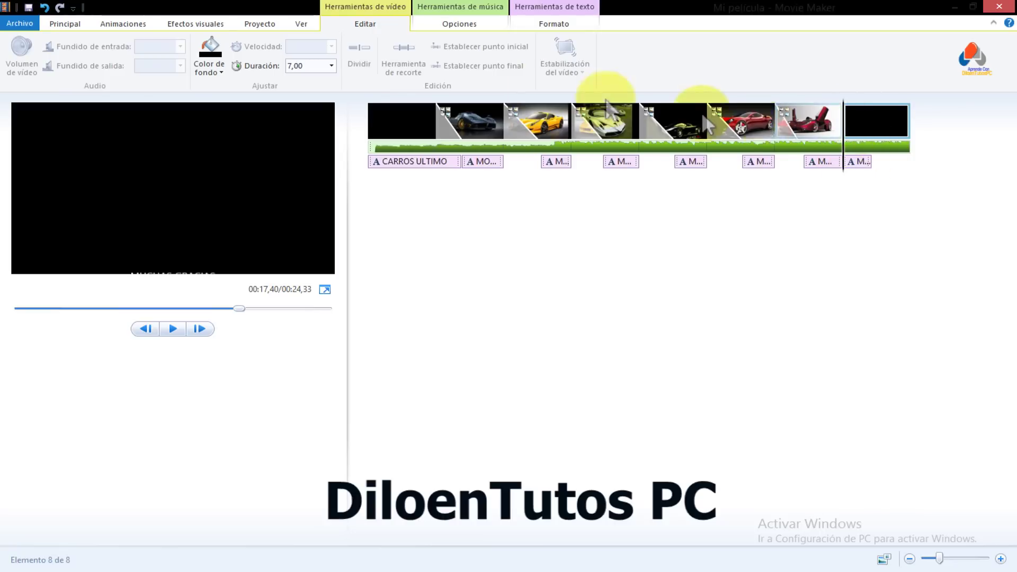
left_click(333, 66)
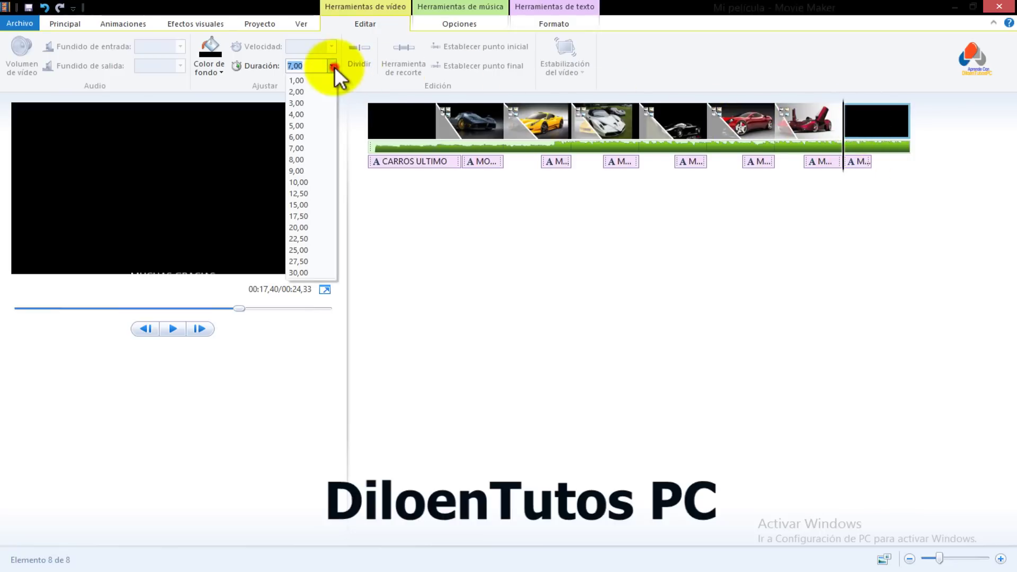
left_click(302, 106)
left_click(574, 252)
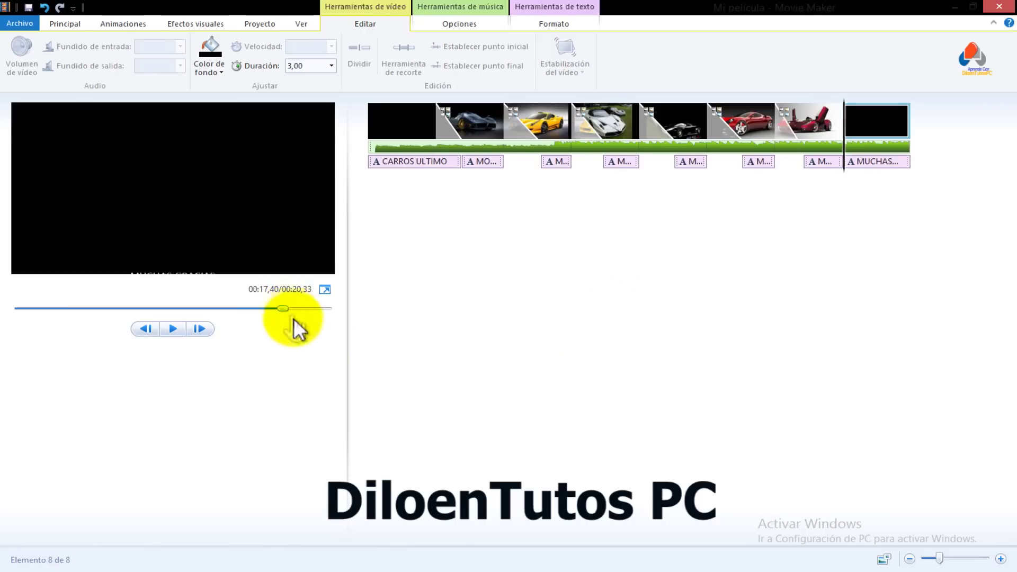
Step: Scrub through the movie to check the shortened closing credits against the rest of the timeline
left_click_drag(283, 308, 318, 322)
left_click_drag(233, 326, 16, 315)
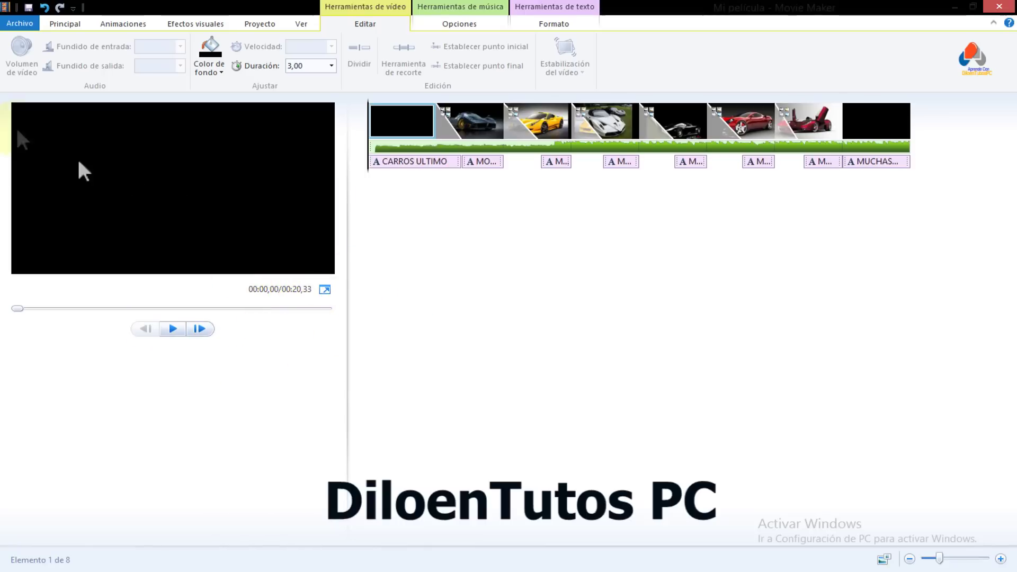
left_click(694, 228)
left_click(875, 160)
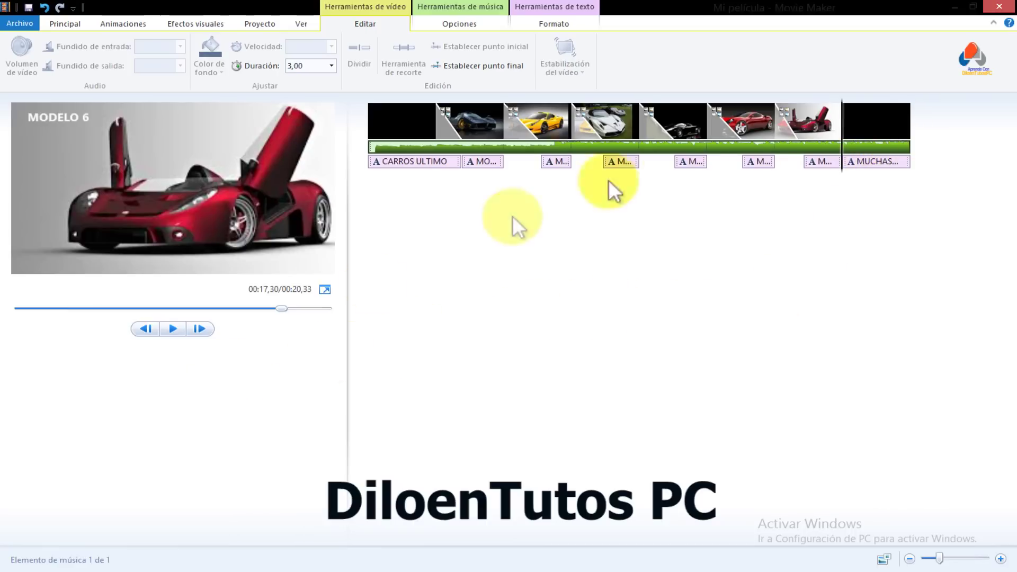
Step: Play the end of the movie and set the music track's fade-out to Media
left_click(171, 327)
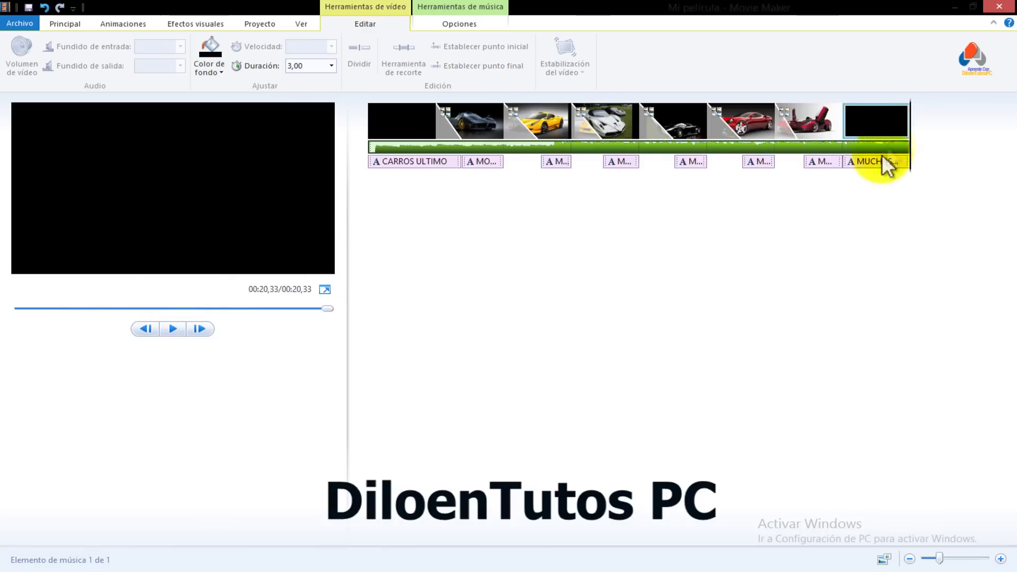
left_click(858, 146)
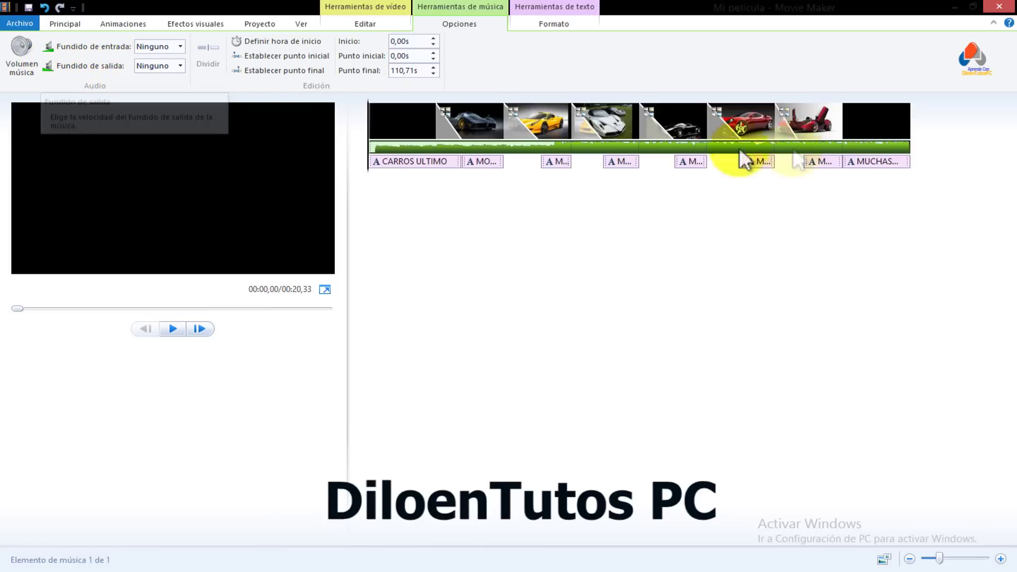
left_click(182, 66)
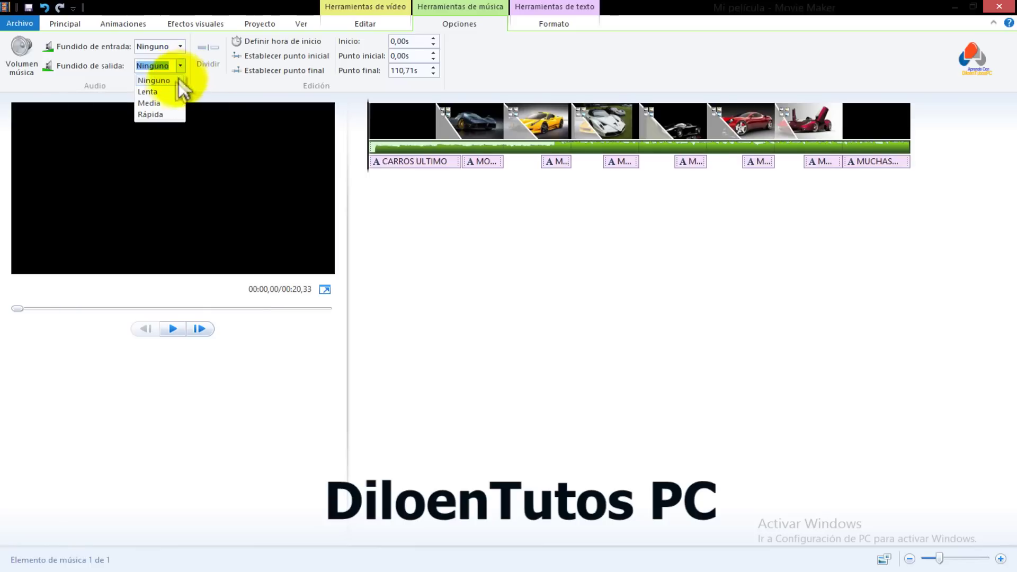
left_click(160, 103)
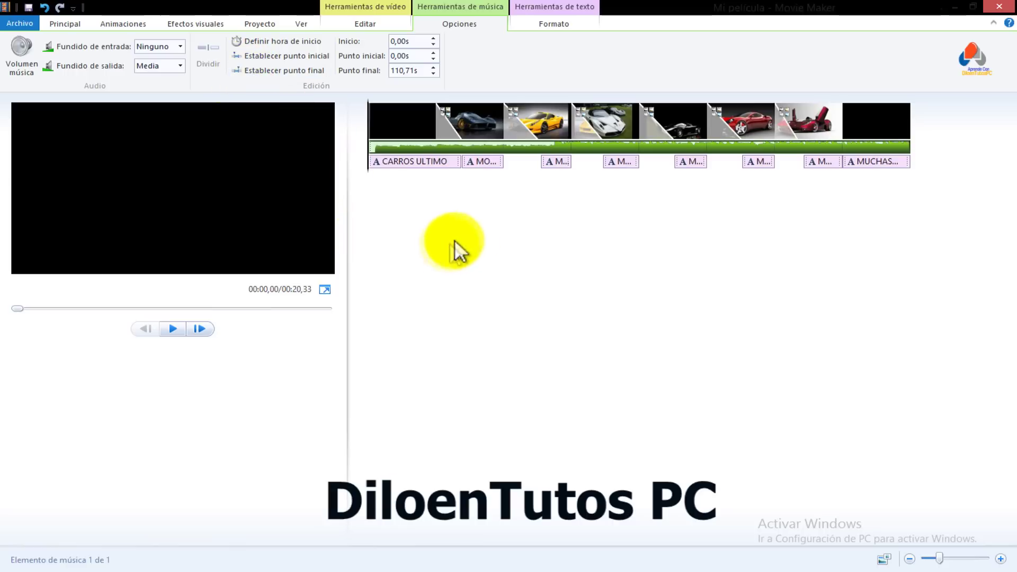
Step: Preview the whole movie in full screen through to the MUCHAS GRACIAS credits
left_click(326, 289)
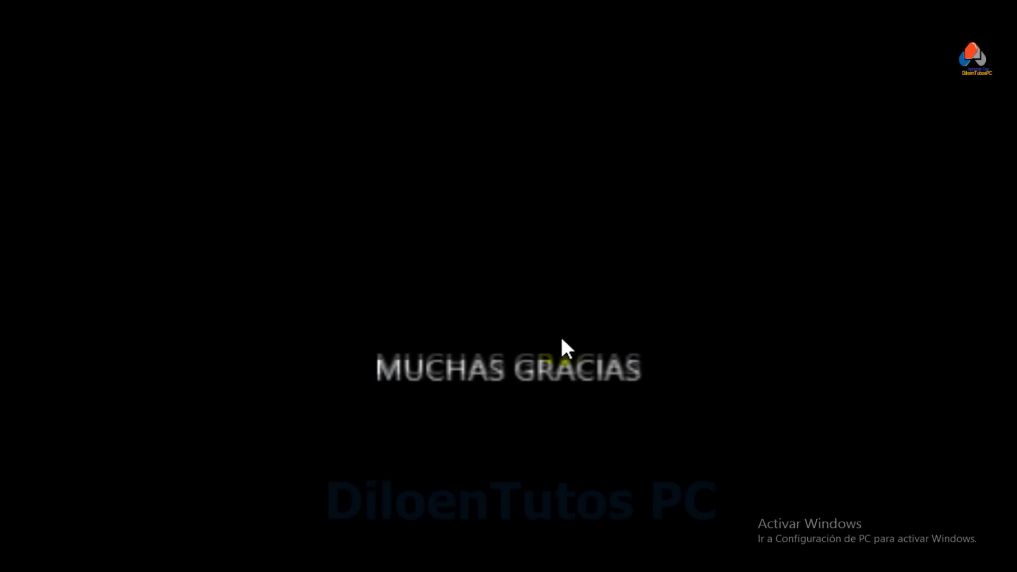
mouse_move(555, 336)
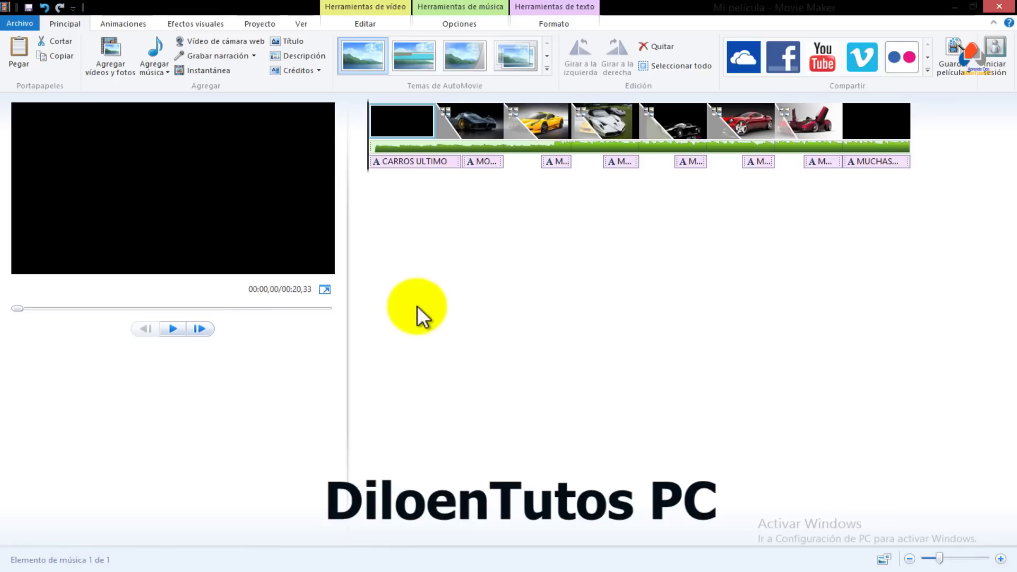
Step: Save the project as CARROS ULTIMO MODELO in the Proyecto movie maker folder inside Documentos
left_click(17, 23)
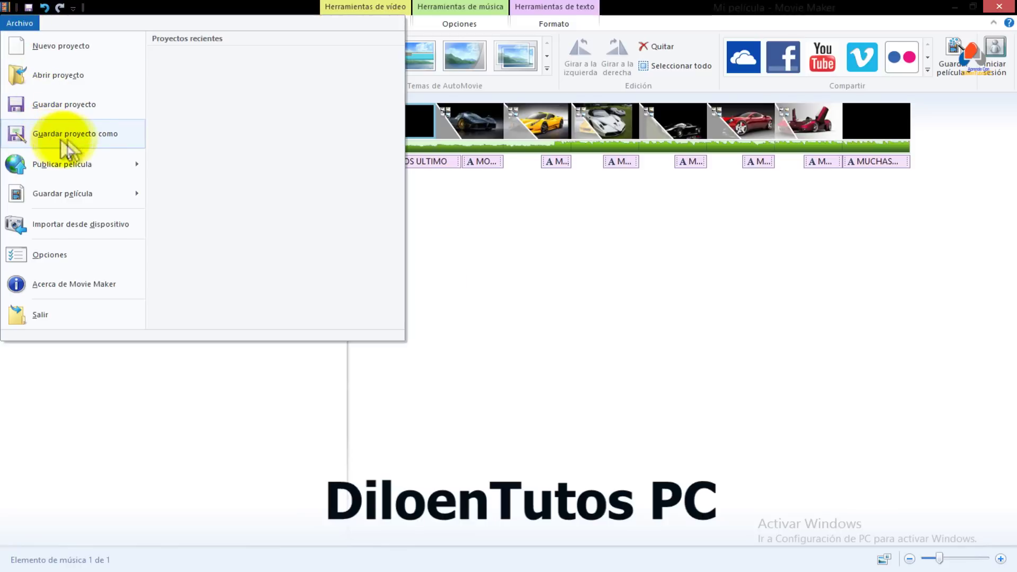
left_click(85, 135)
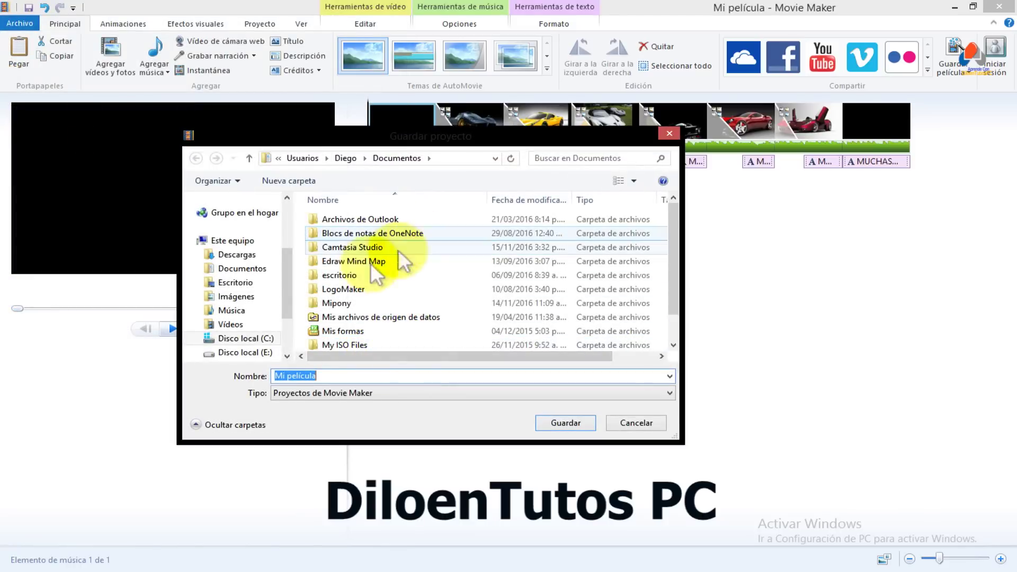
left_click(258, 269)
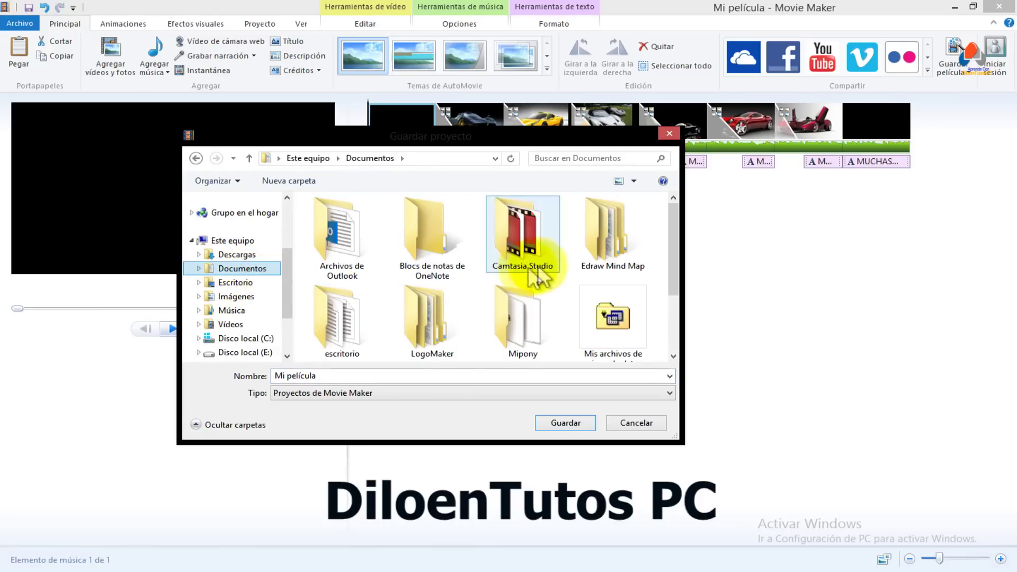
left_click_drag(676, 241, 666, 342)
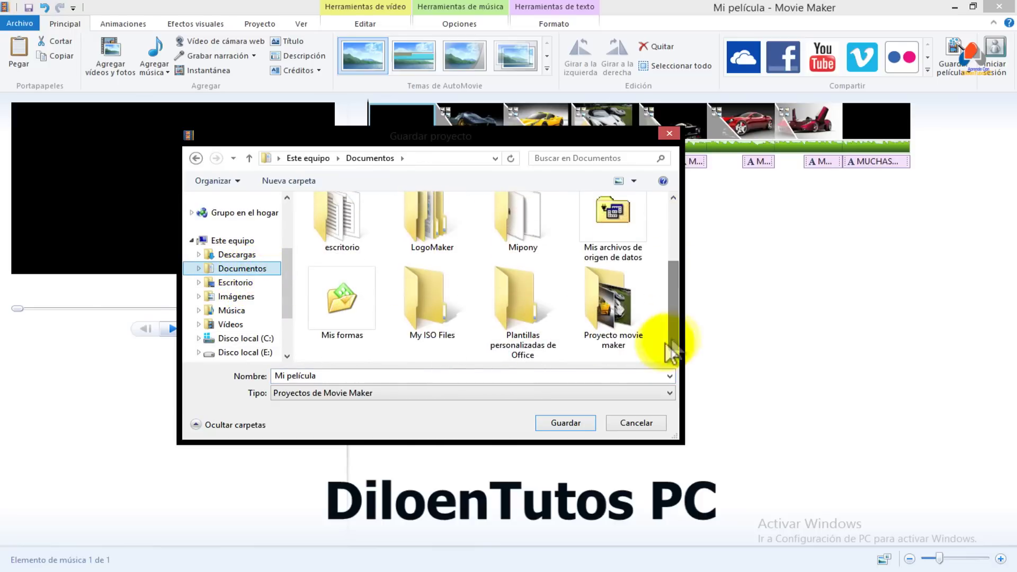
double_click(606, 305)
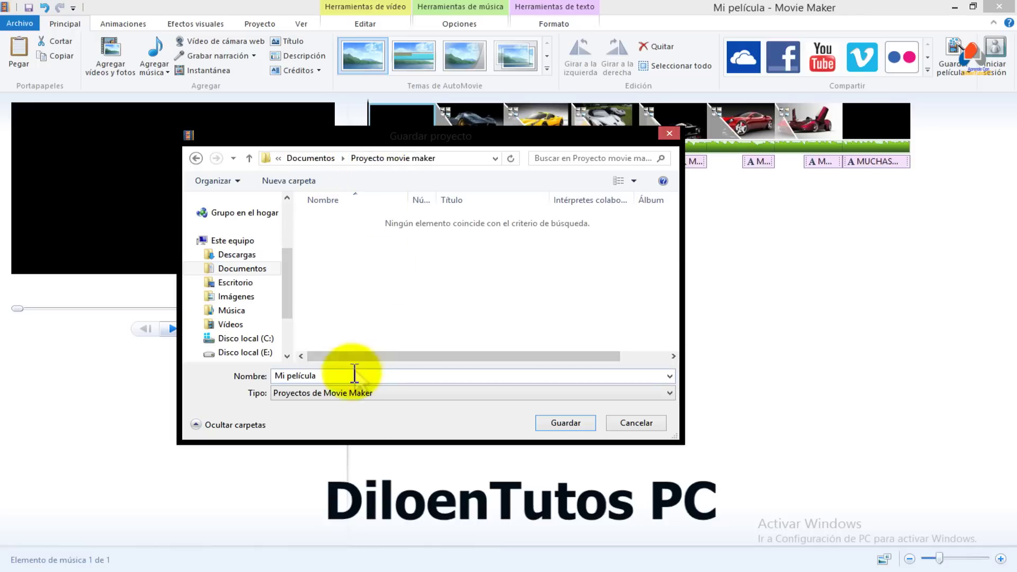
left_click(325, 378)
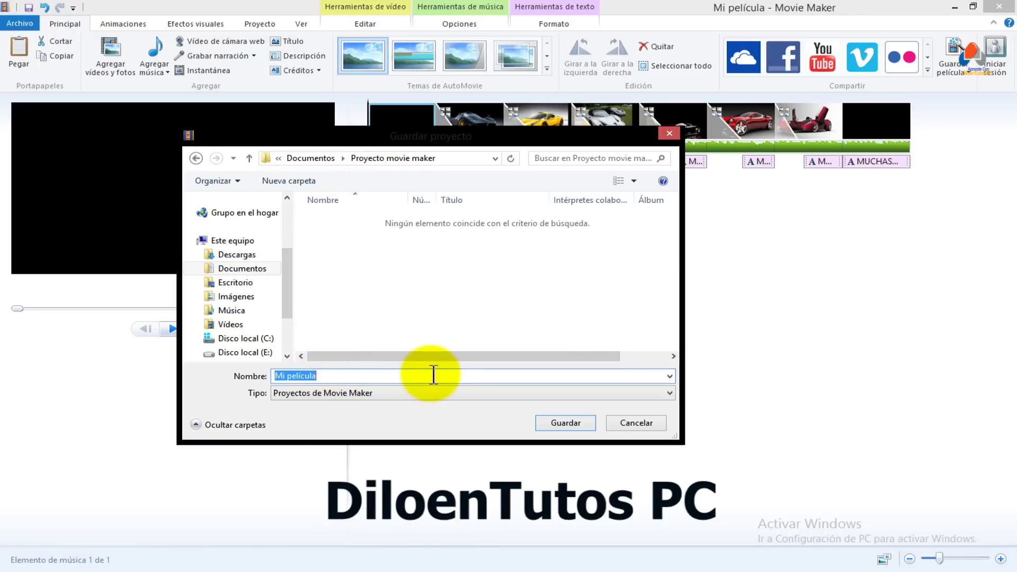
type("CARROS ULTM")
key("BackSpace")
key("BackSpace")
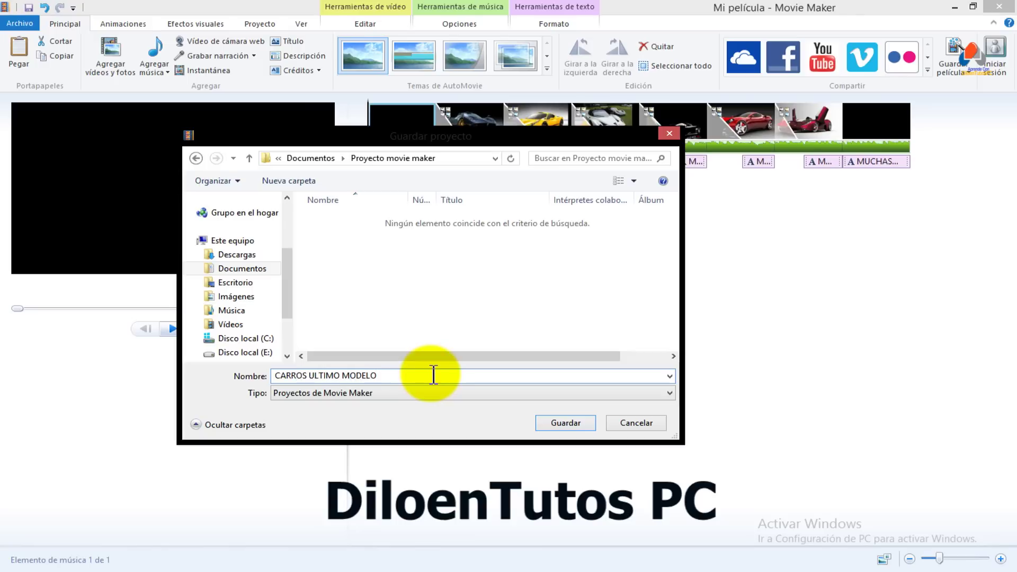
left_click(565, 423)
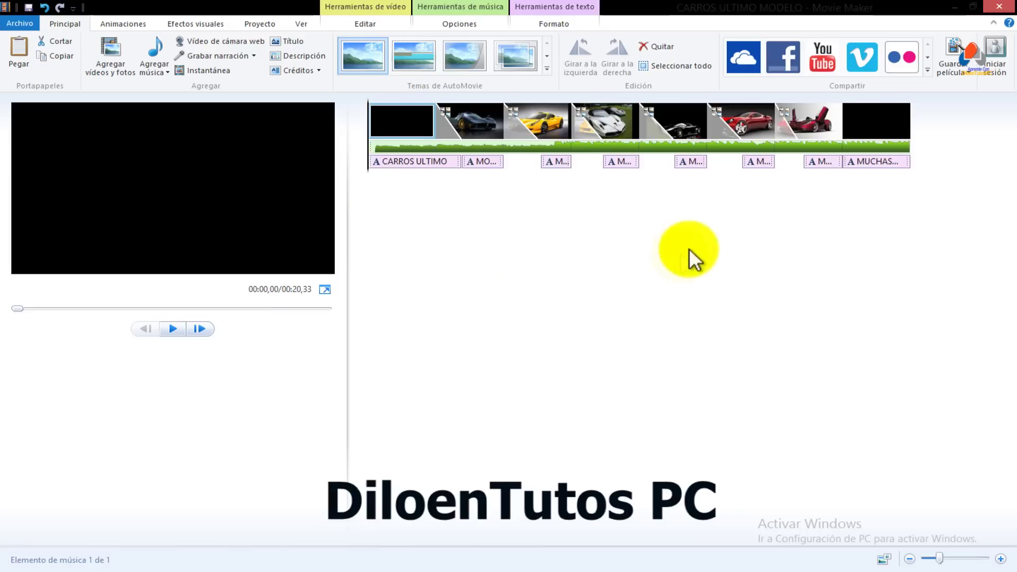
Step: Review the movie output presets and choose the one for a high-definition display (Para pantalla de alta definición)
left_click(965, 69)
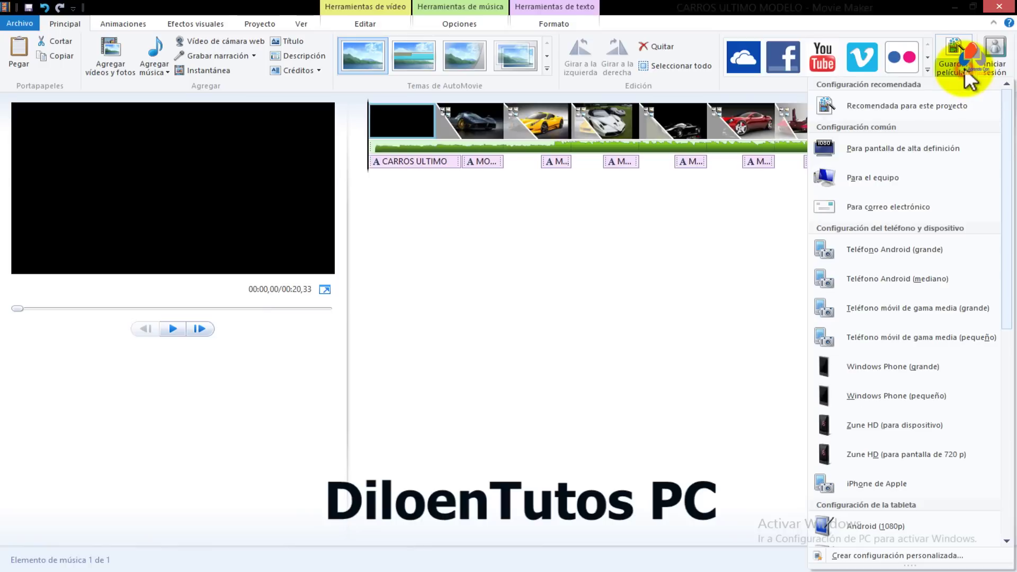
mouse_move(1008, 164)
left_mouse_down()
mouse_move(1006, 310)
mouse_move(992, 375)
mouse_move(1010, 159)
left_mouse_up()
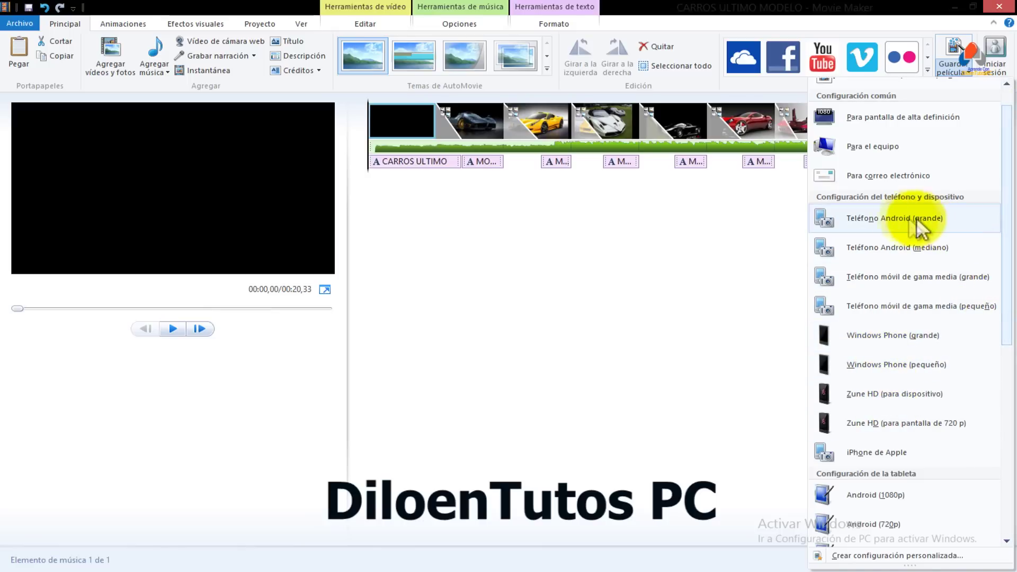
left_click_drag(1004, 186, 1002, 154)
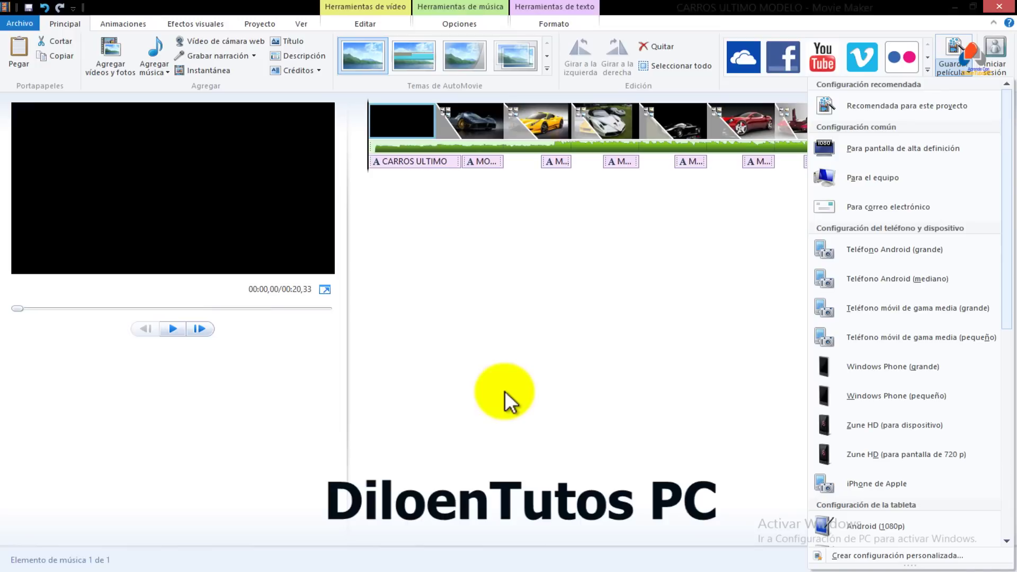
left_click(874, 149)
left_click_drag(266, 7, 435, 70)
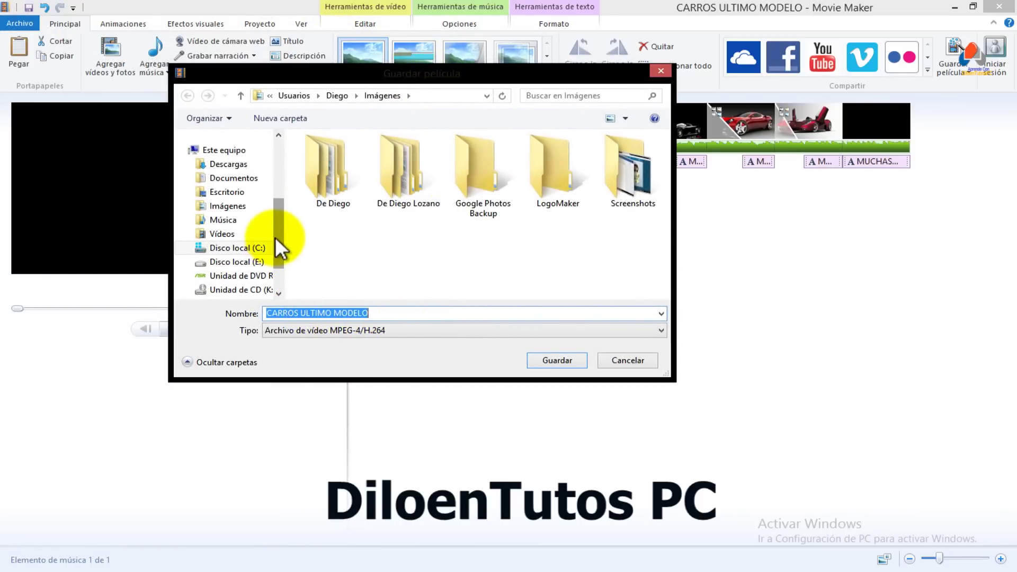
Step: Export the movie as the MPEG-4/H.264 video CARROS ULTIMO MODELO to the Proyecto movie maker folder inside Documentos
left_click_drag(276, 236, 291, 223)
left_click(225, 208)
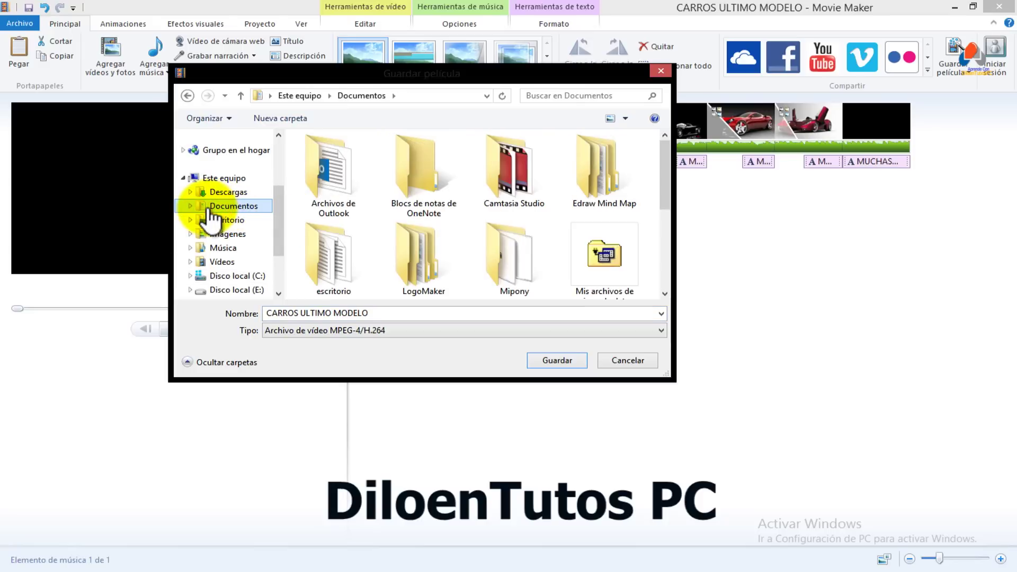
left_click_drag(667, 183, 663, 248)
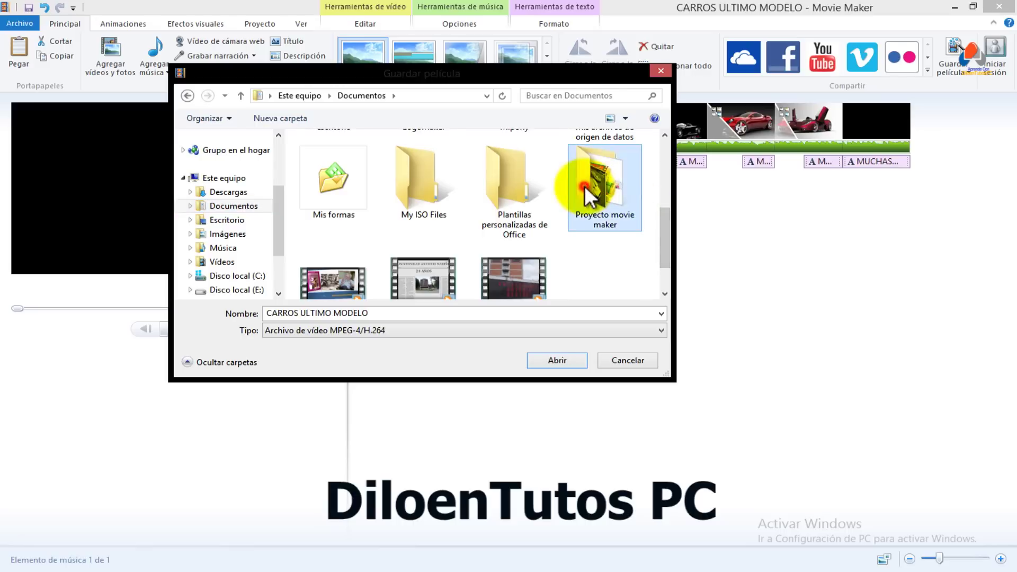
double_click(588, 207)
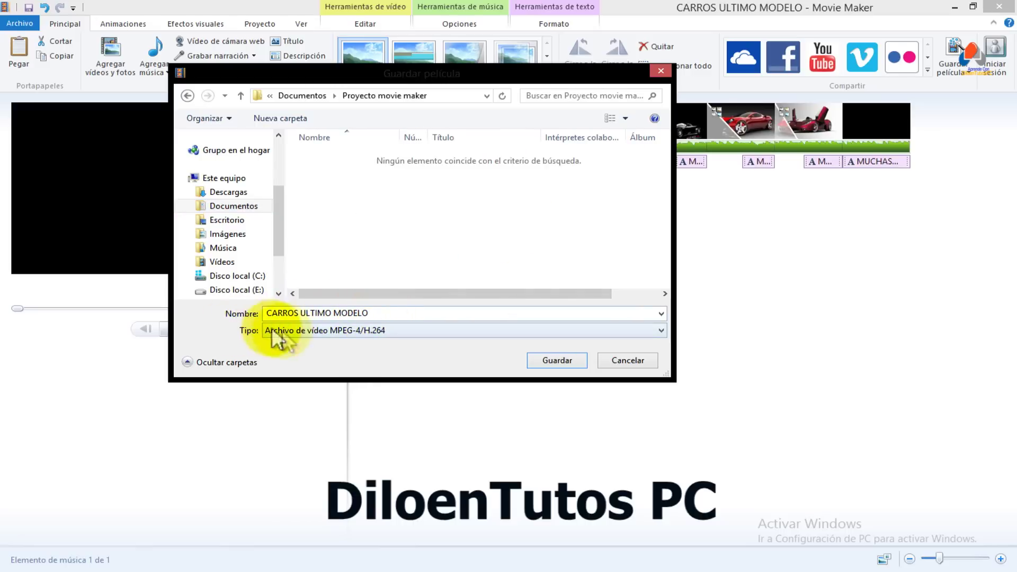
left_click(634, 333)
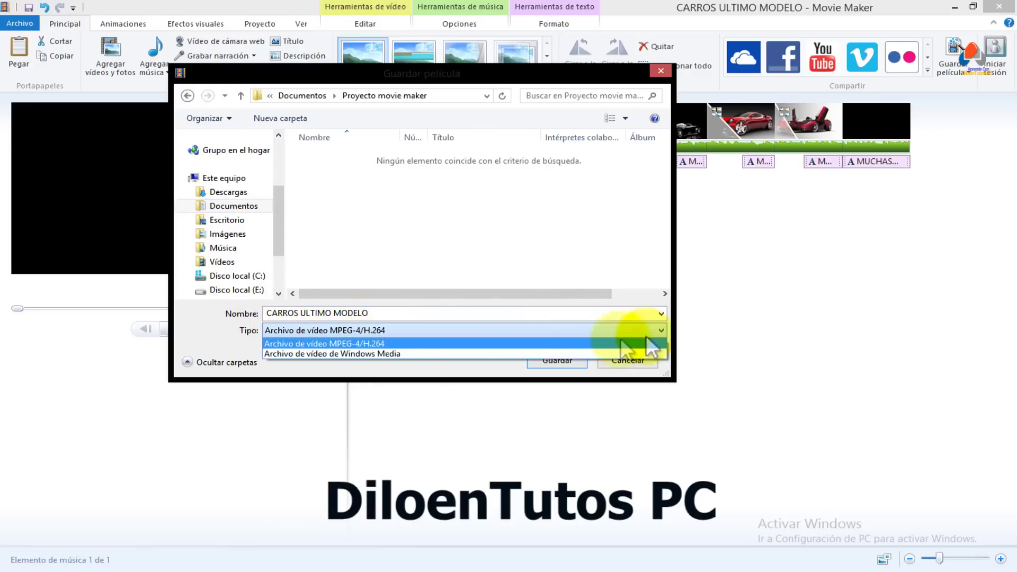
left_click(353, 344)
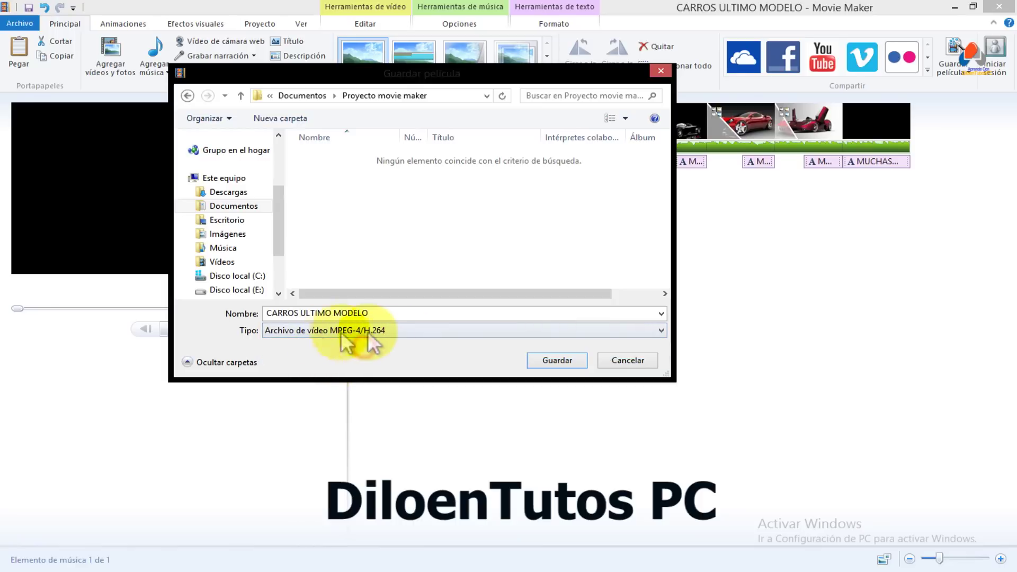
left_click(553, 361)
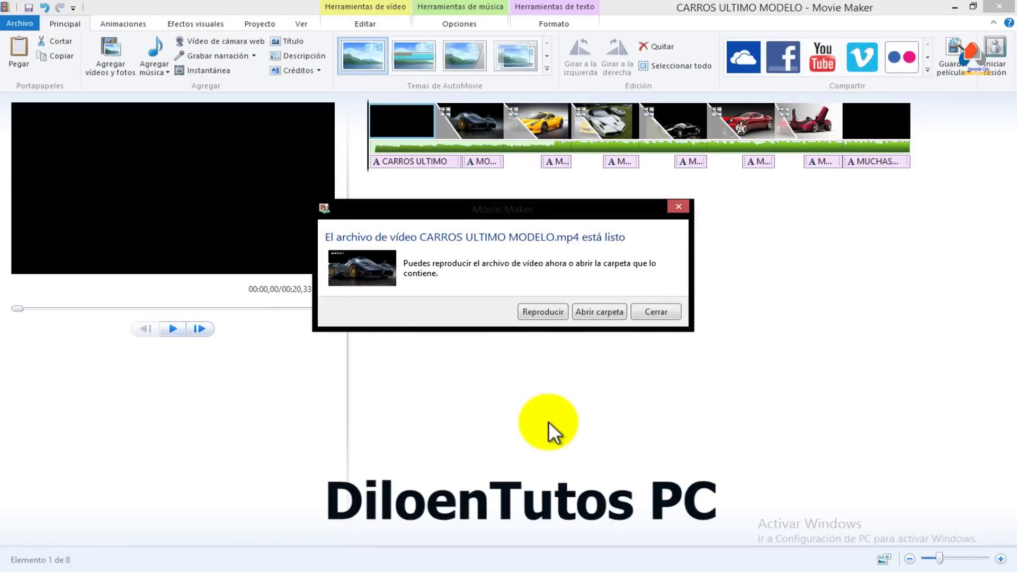
Step: Play the exported video to check it and close the player
left_click(542, 310)
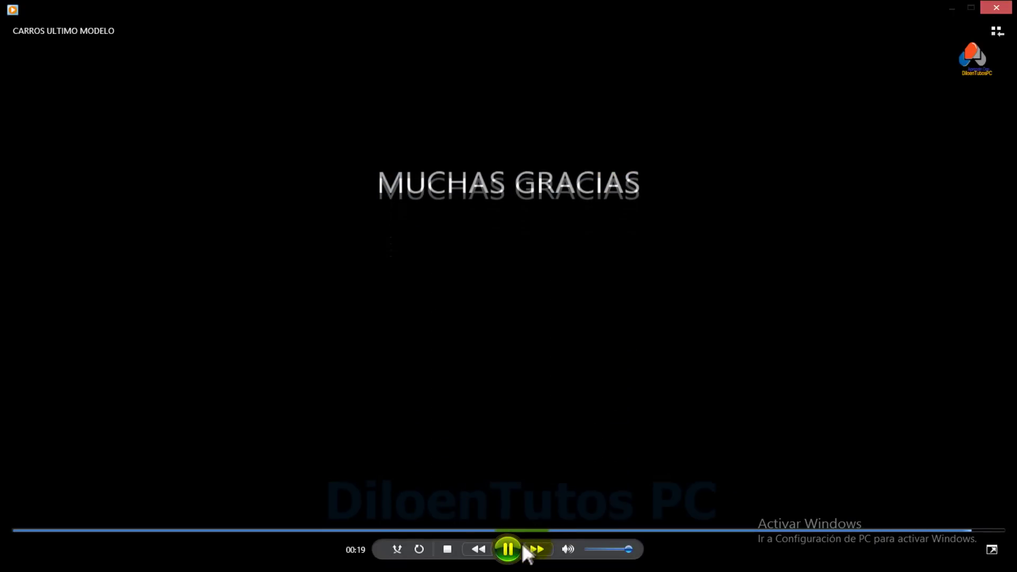
left_click(997, 8)
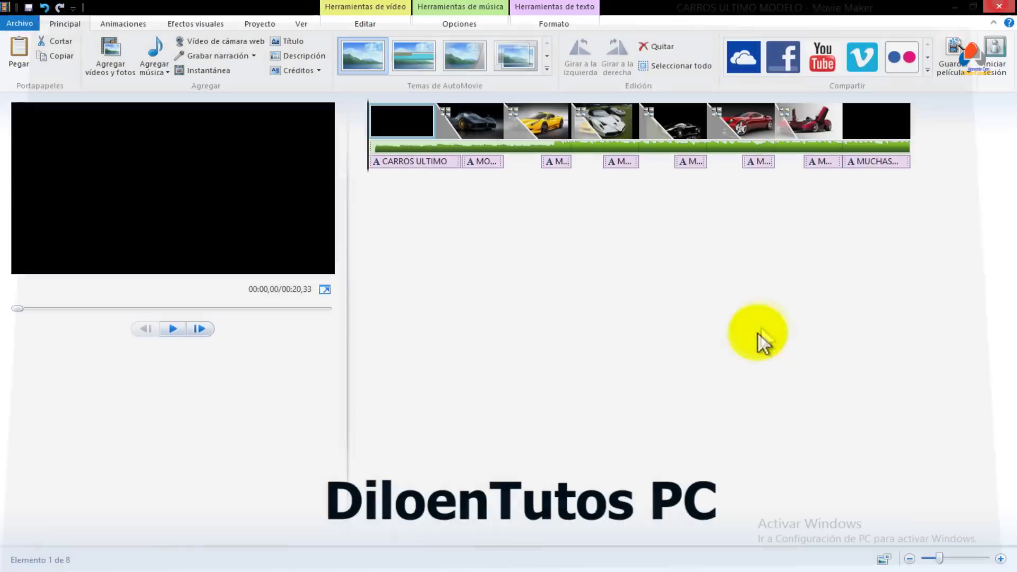